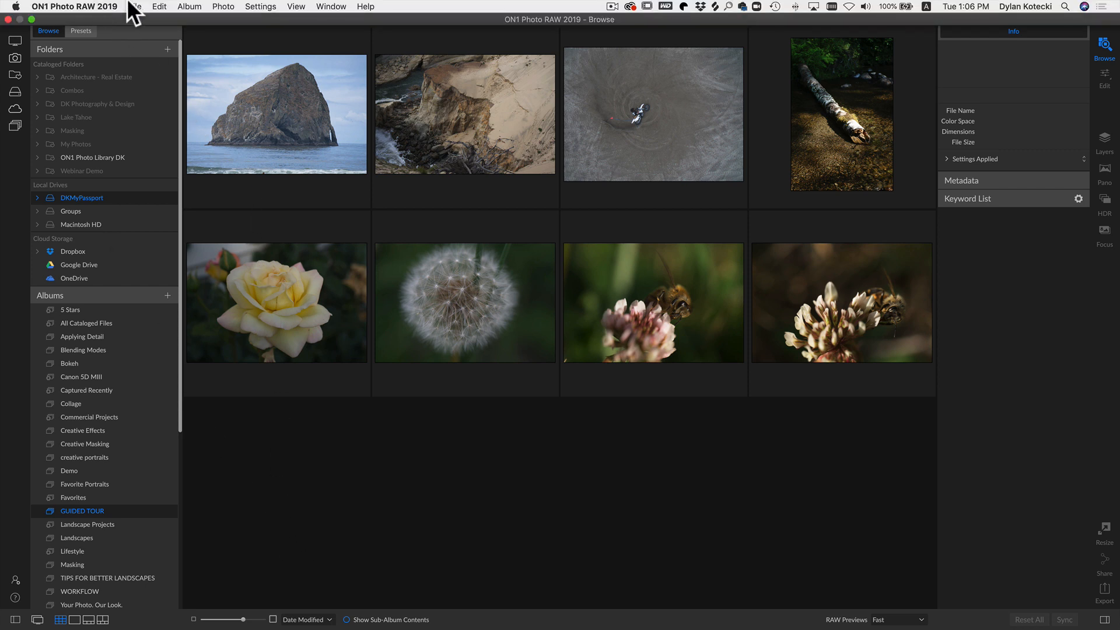
left_click(134, 6)
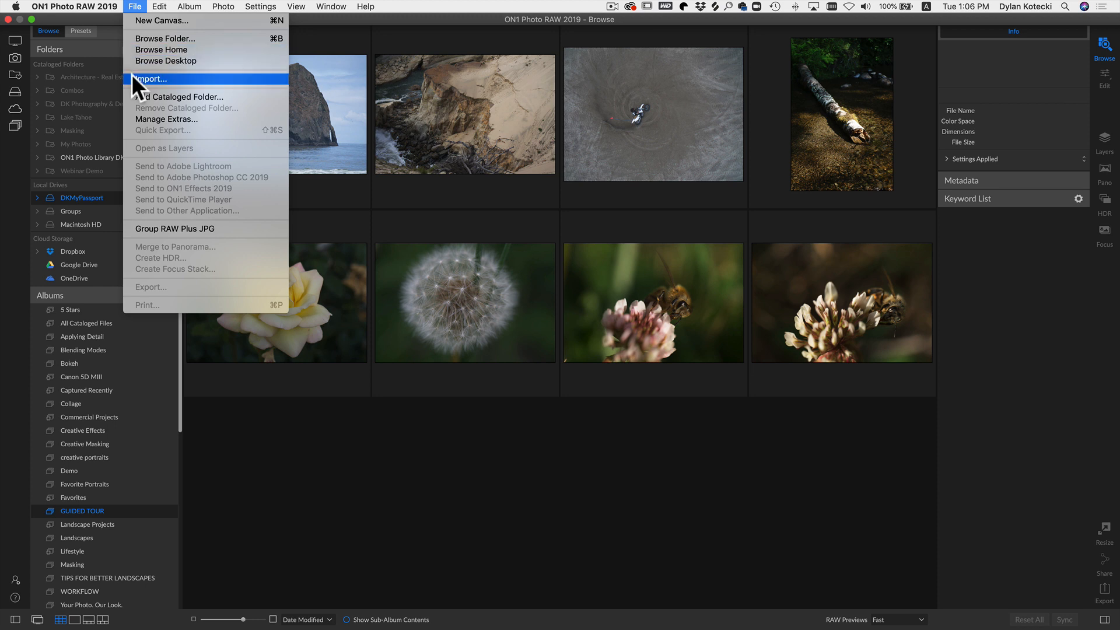
left_click(164, 76)
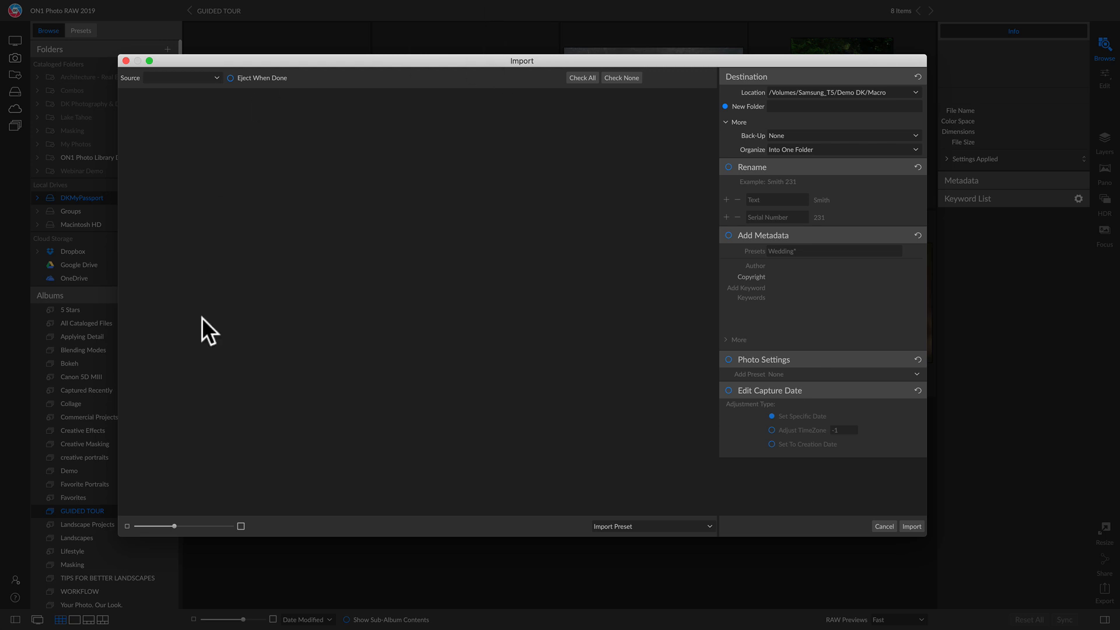
left_click(211, 77)
left_click(176, 88)
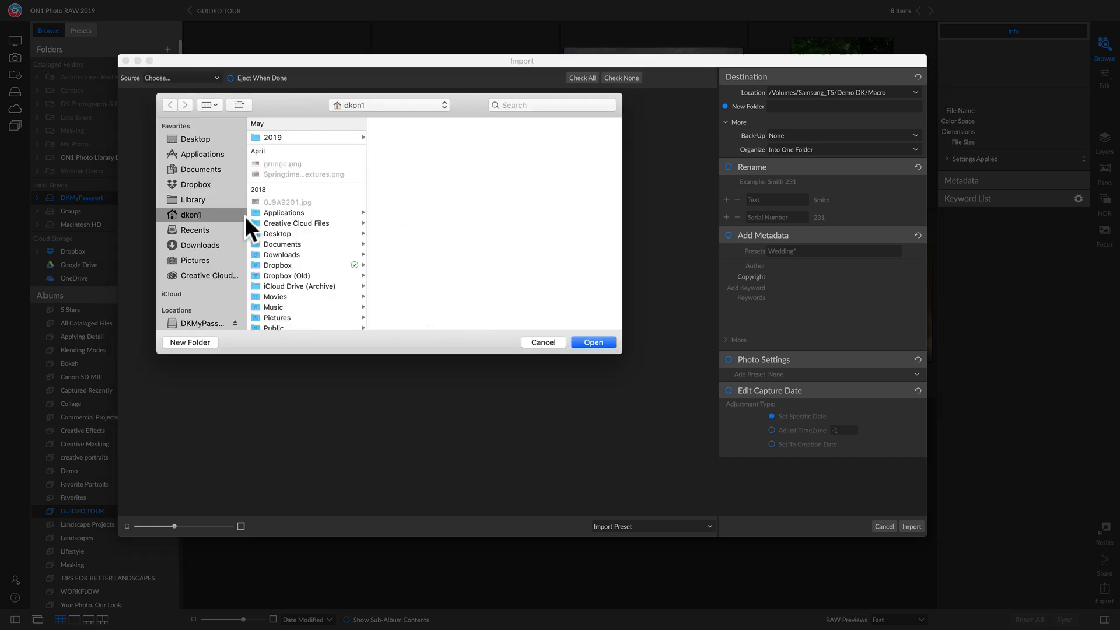
left_click(553, 339)
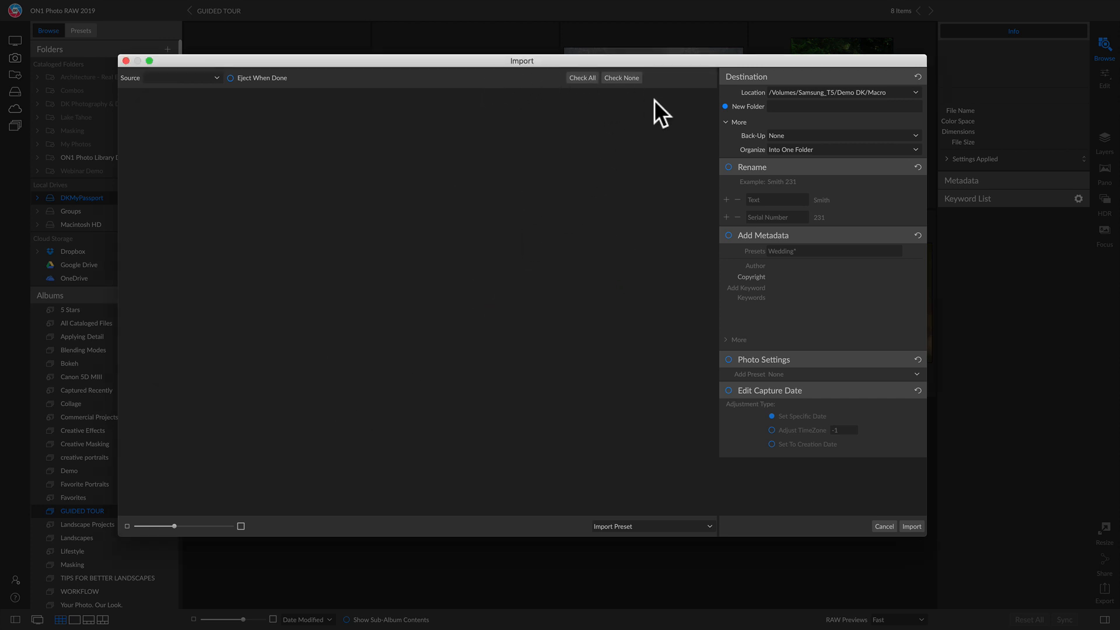
left_click(885, 527)
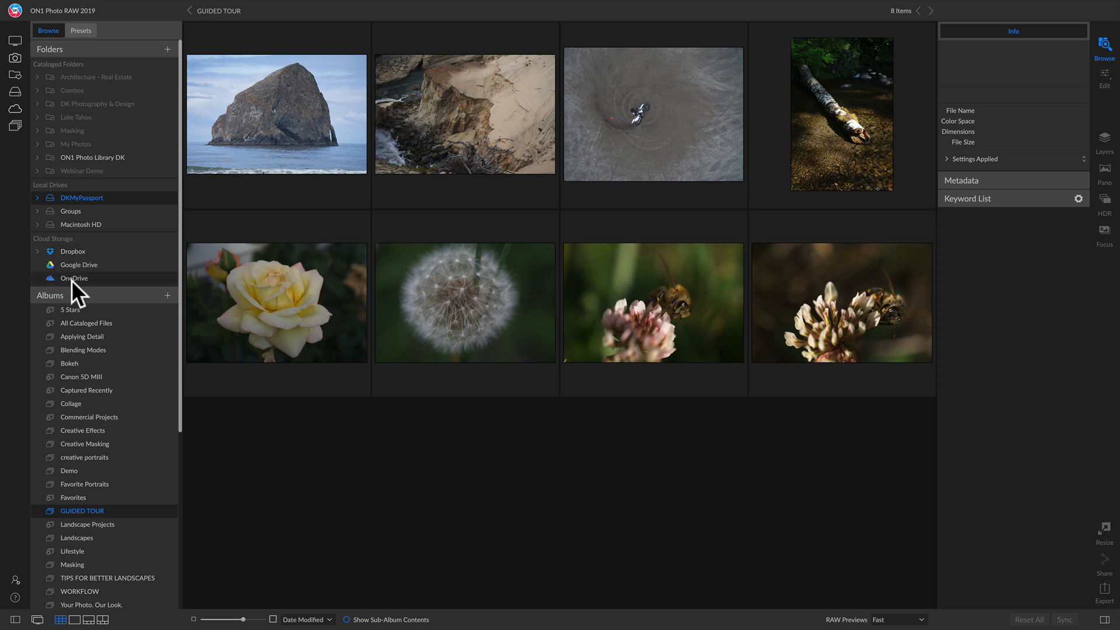
left_click(83, 264)
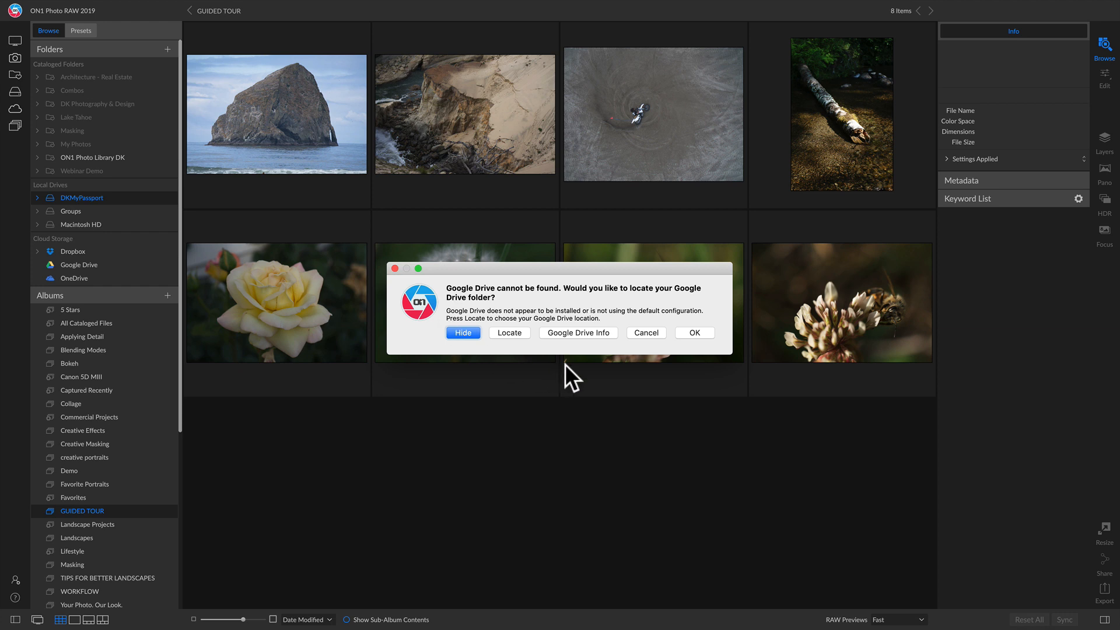
left_click(652, 330)
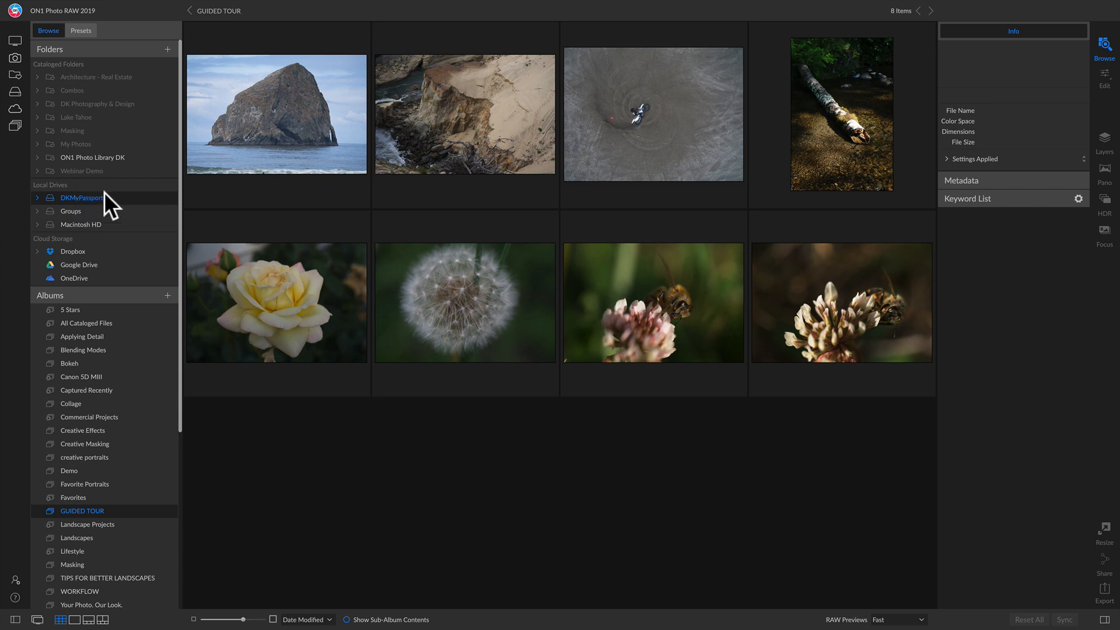
Browse the DKMyPassport drive and open its 2019 folder.
left_click(89, 195)
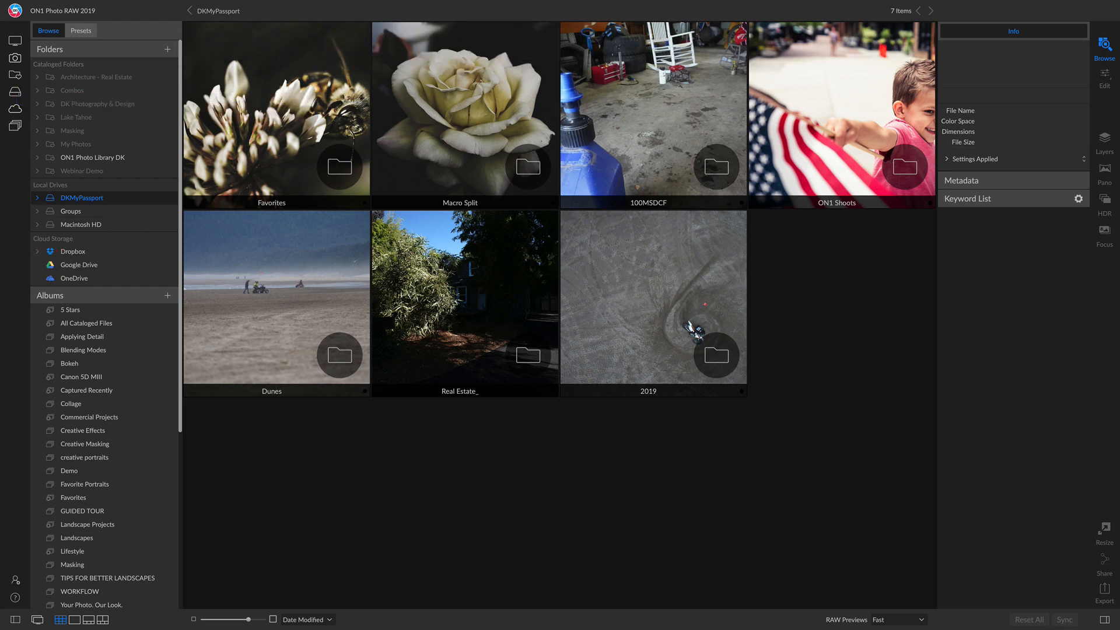
left_click(608, 473)
mouse_move(247, 622)
left_mouse_down()
mouse_move(219, 621)
mouse_move(260, 622)
mouse_move(240, 624)
mouse_move(250, 623)
left_mouse_up()
left_click(657, 262)
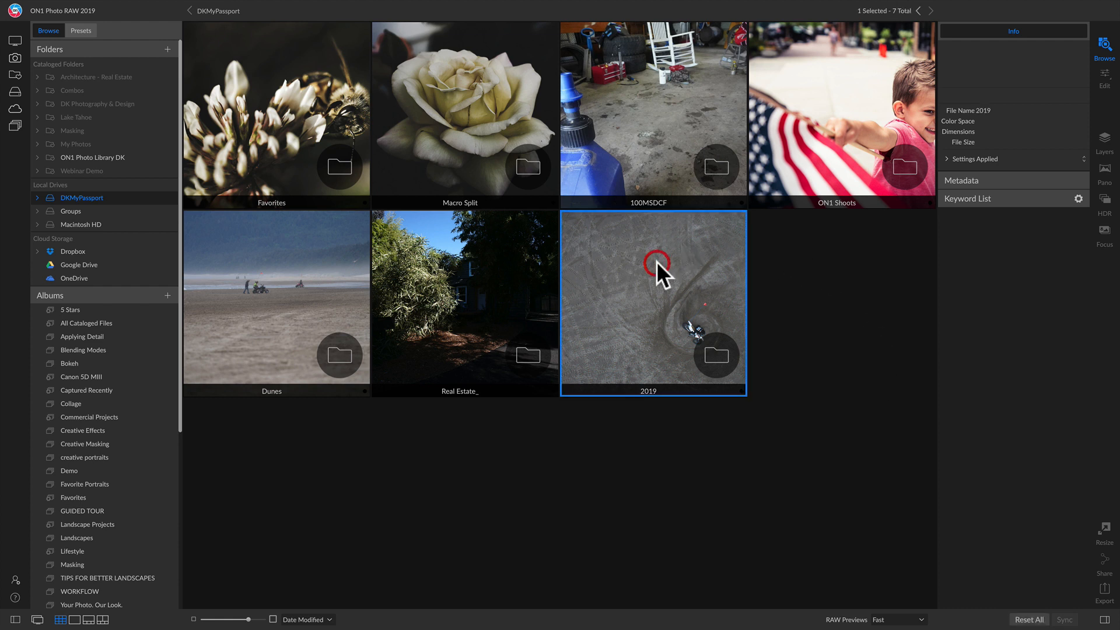
double_click(657, 262)
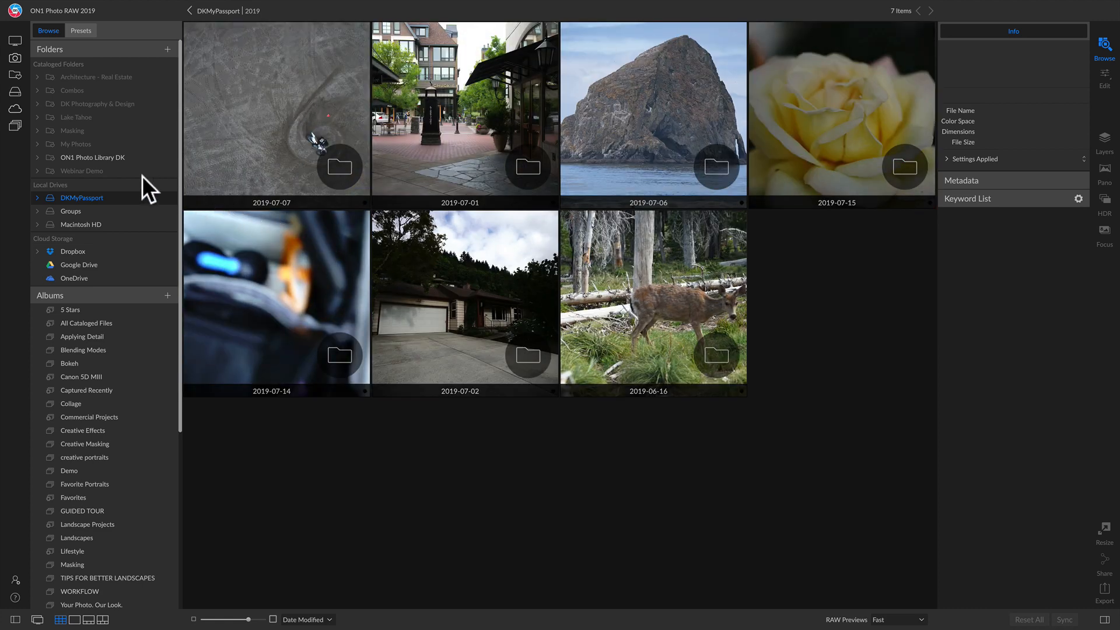
Expand DKMyPassport and 2019 in the folder tree and open the 2019-07-06 folder.
left_click(38, 198)
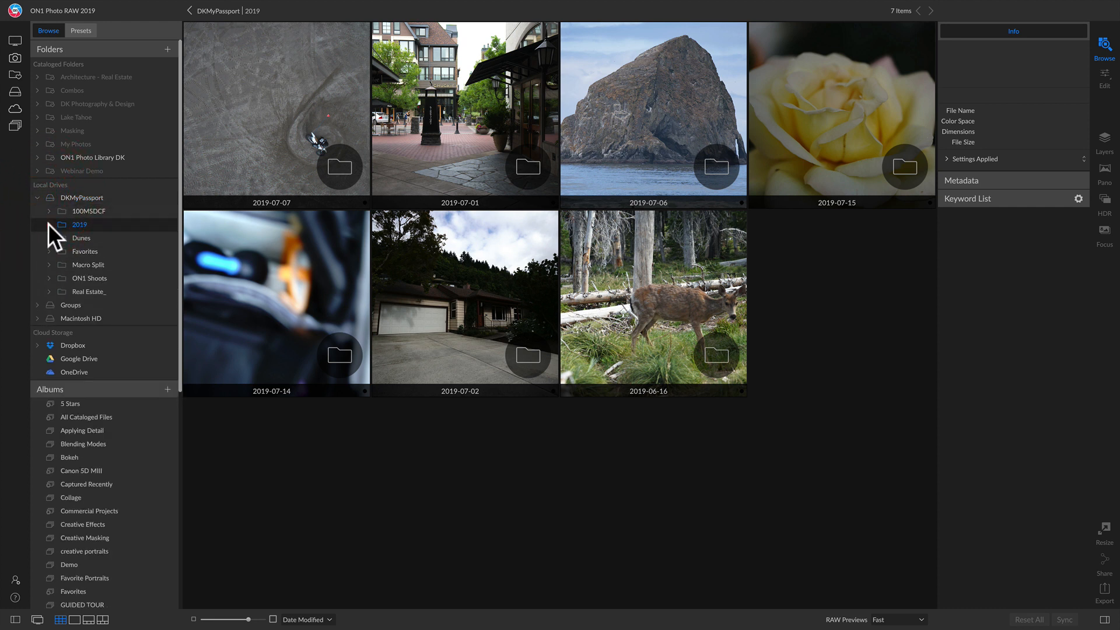
left_click(49, 225)
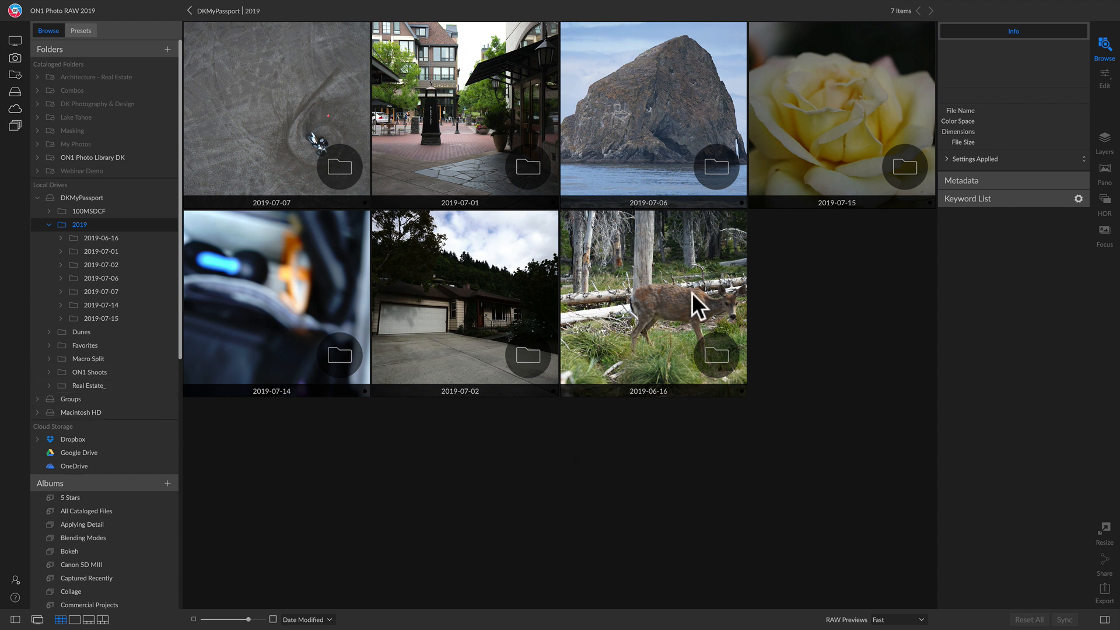
double_click(640, 95)
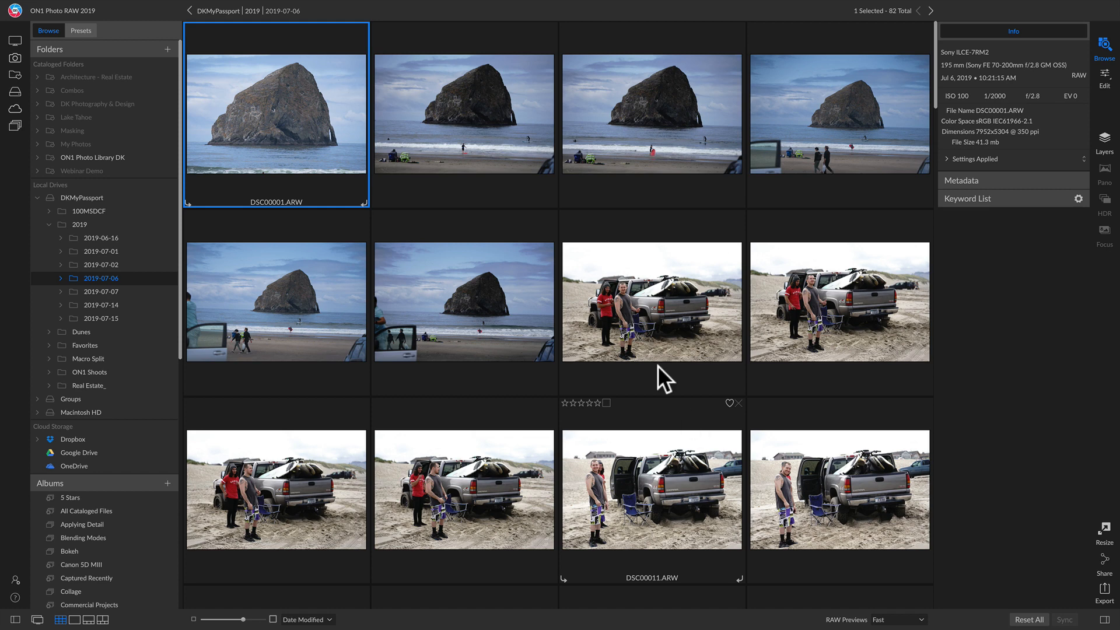
View DSC00001.ARW enlarged, return briefly to the thumbnail grid, and change to the filmstrip view.
double_click(278, 120)
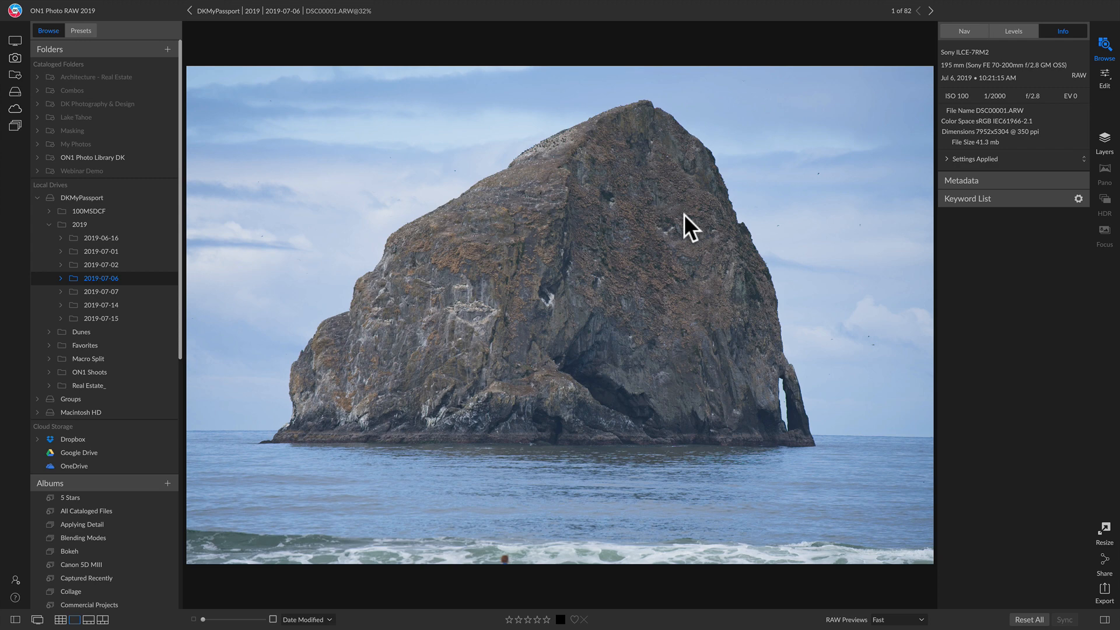
key("g")
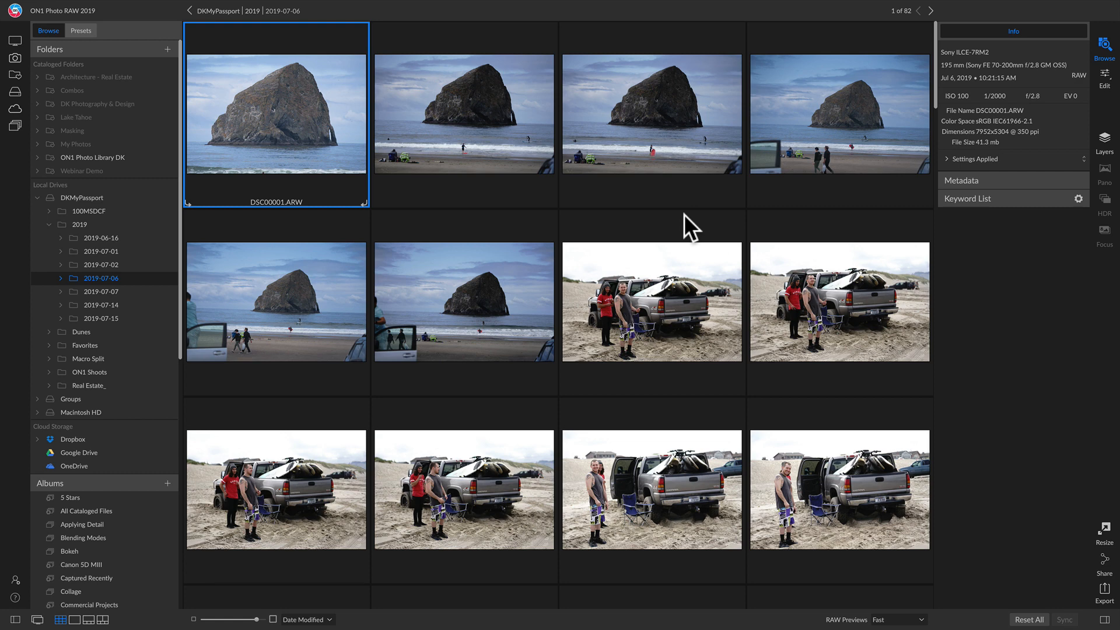
key("d")
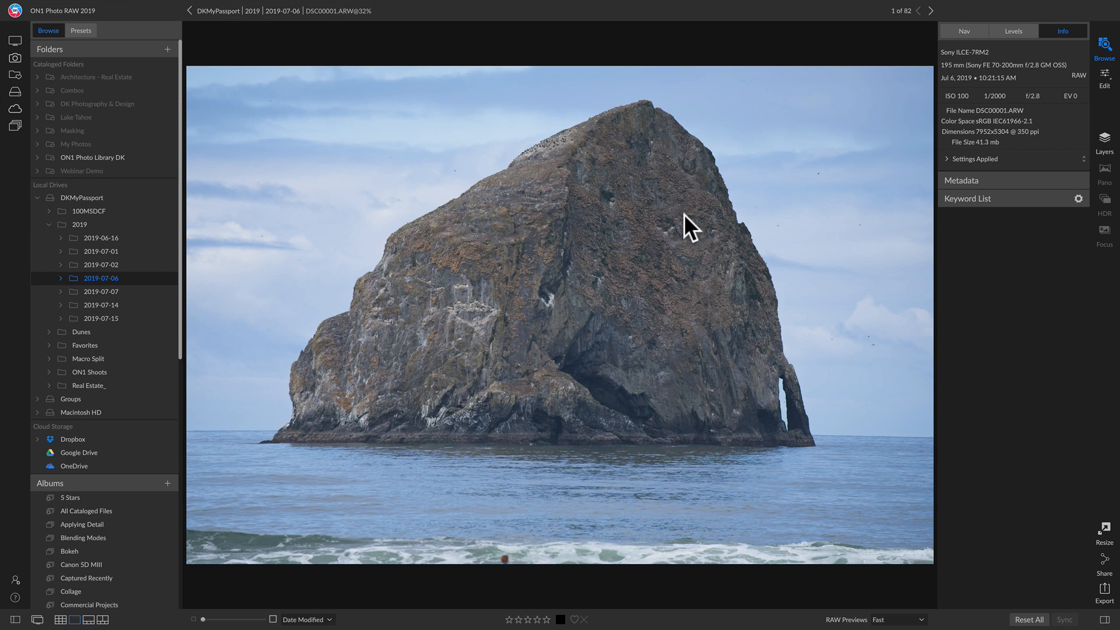
key("f")
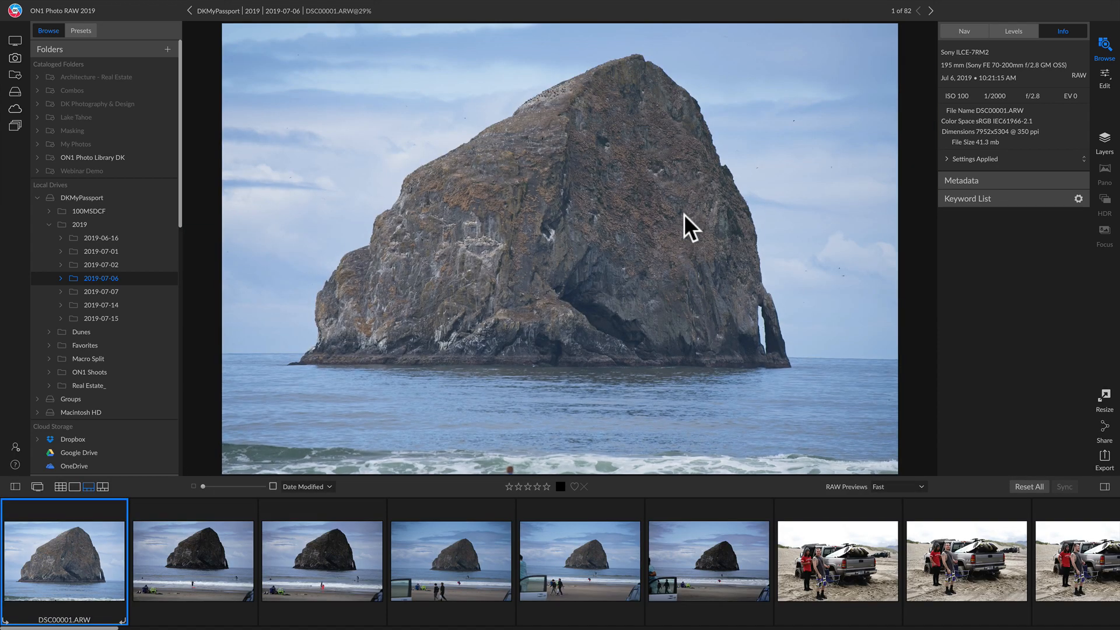
Page forward through the 2019-07-06 photos in the filmstrip view.
key("Right")
key("Right")
key("Right")
key("Right")
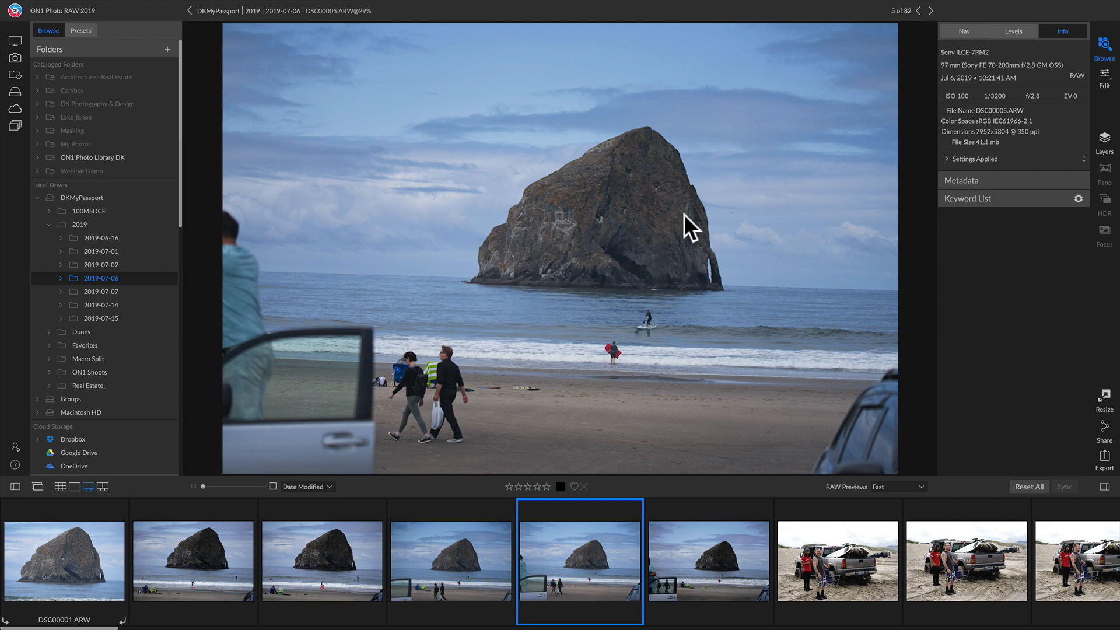
key("Right")
key("Right")
key("Right")
key("Right")
key("Right")
key("Right")
key("Right")
key("Right")
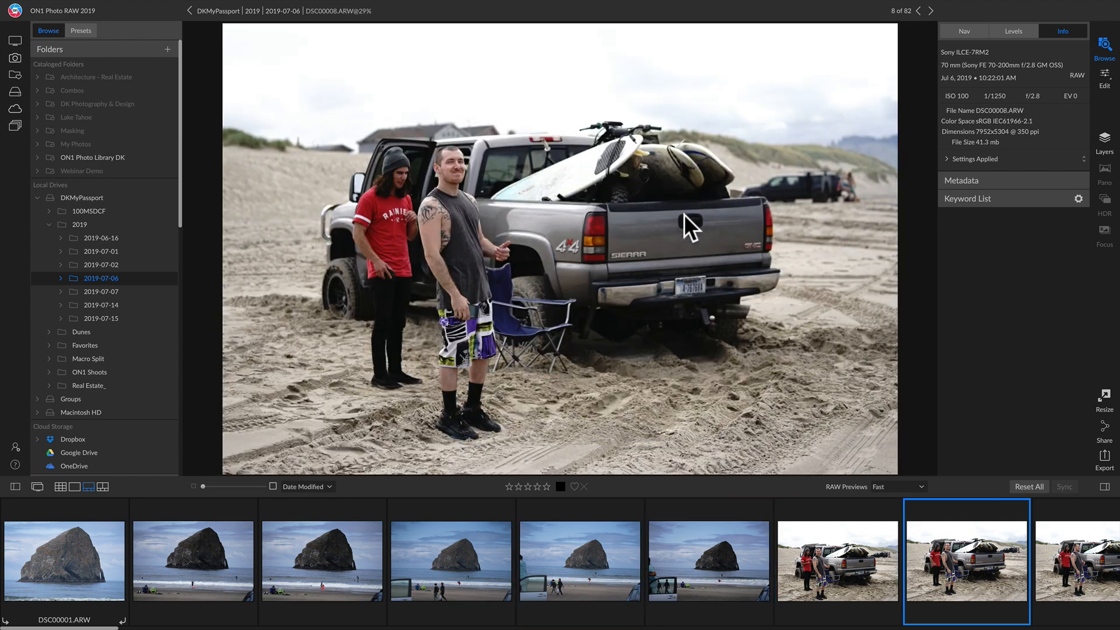
key("Right")
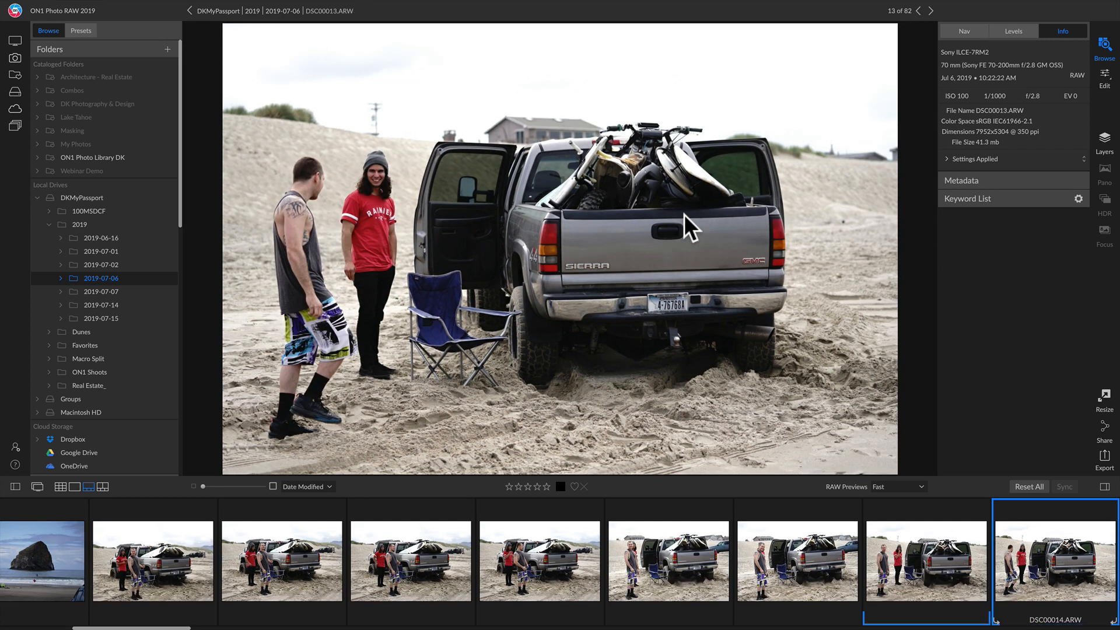
Page back to the first photo, view it in detail, and return to the thumbnail grid.
key("Left")
key("Left")
key("Left")
key("Left")
key("Left")
key("Left")
key("Left")
key("Left")
key("Left")
key("Left")
key("Left")
key("Left")
key("Left")
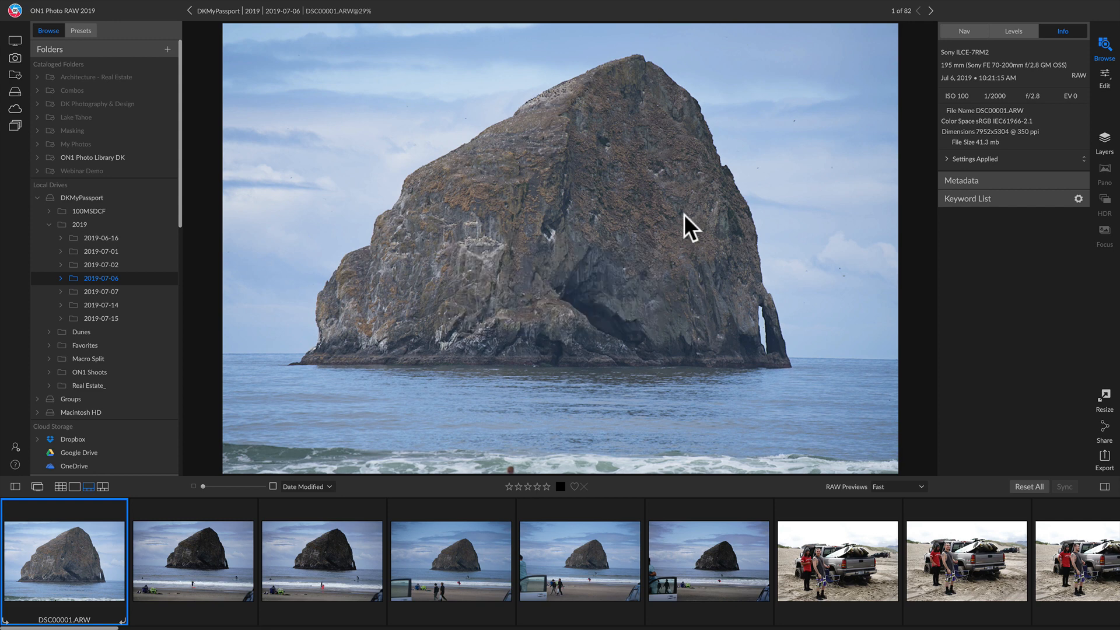
key("d")
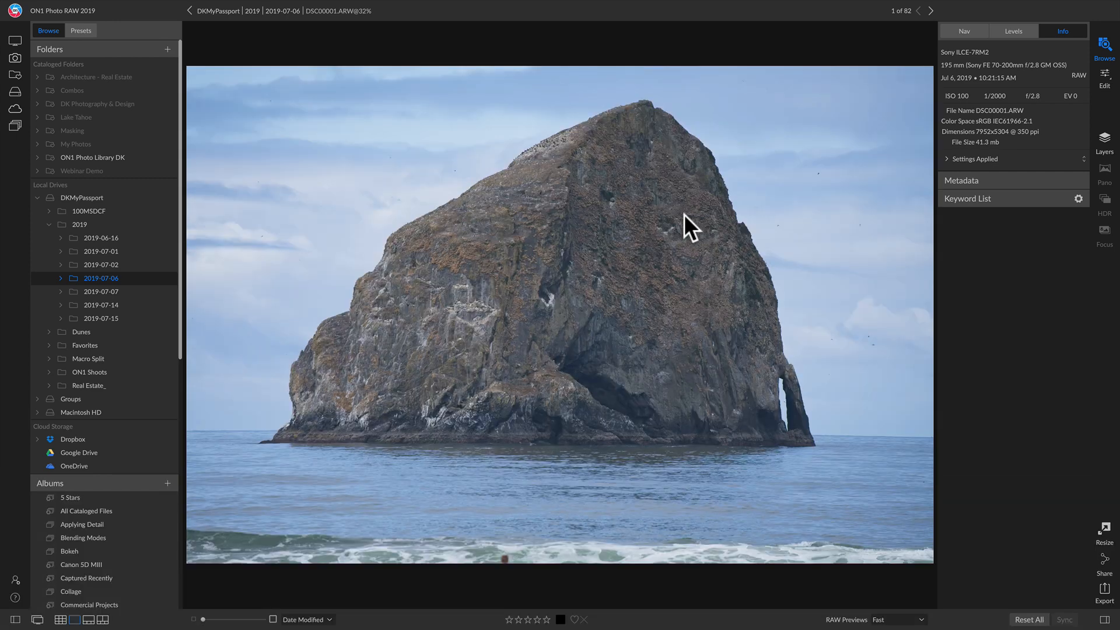
key("g")
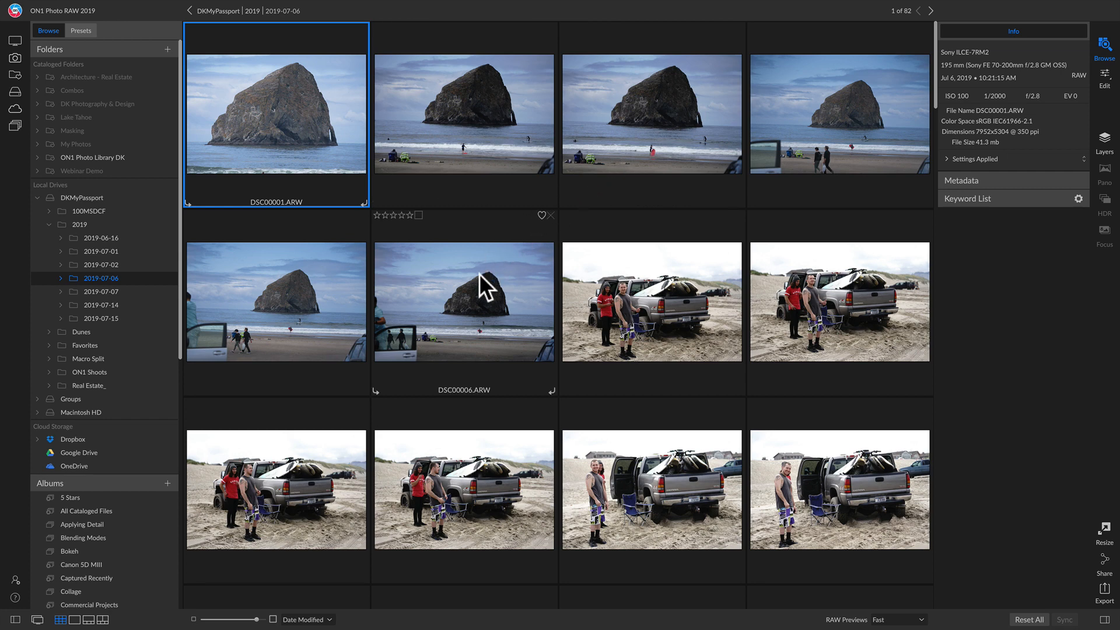
left_click(475, 309)
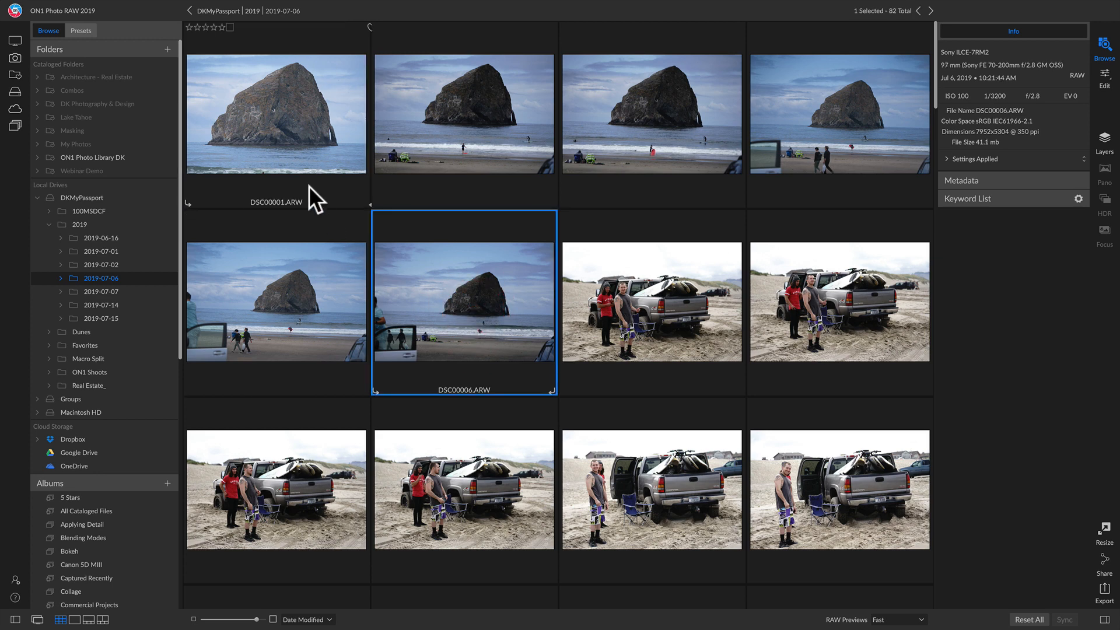
left_click(305, 105, "shift")
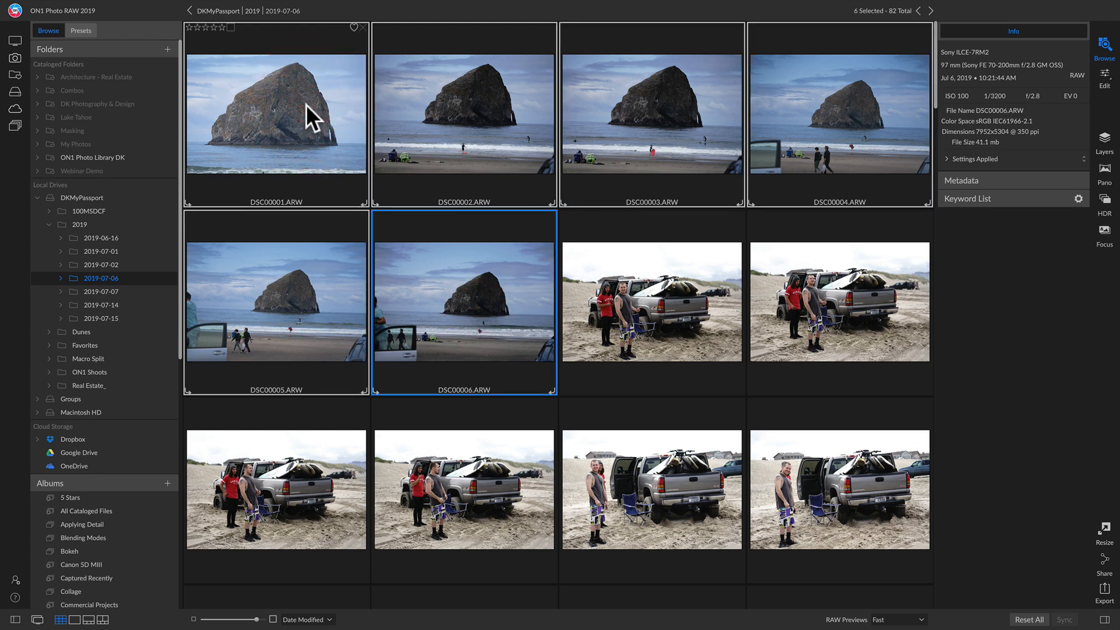
right_click(429, 112)
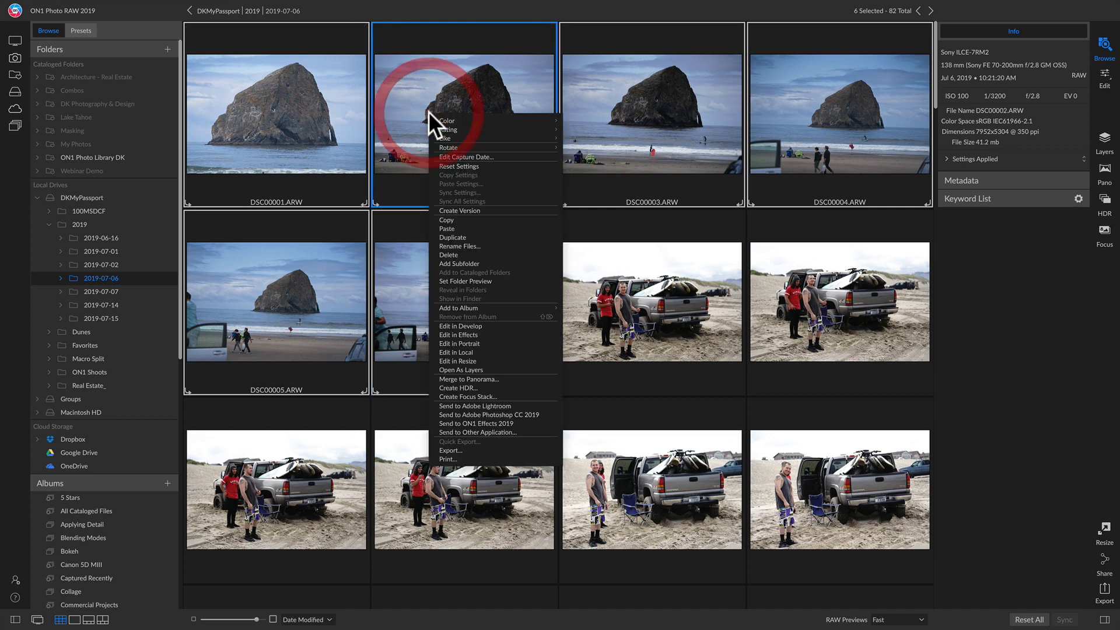
left_click(491, 262)
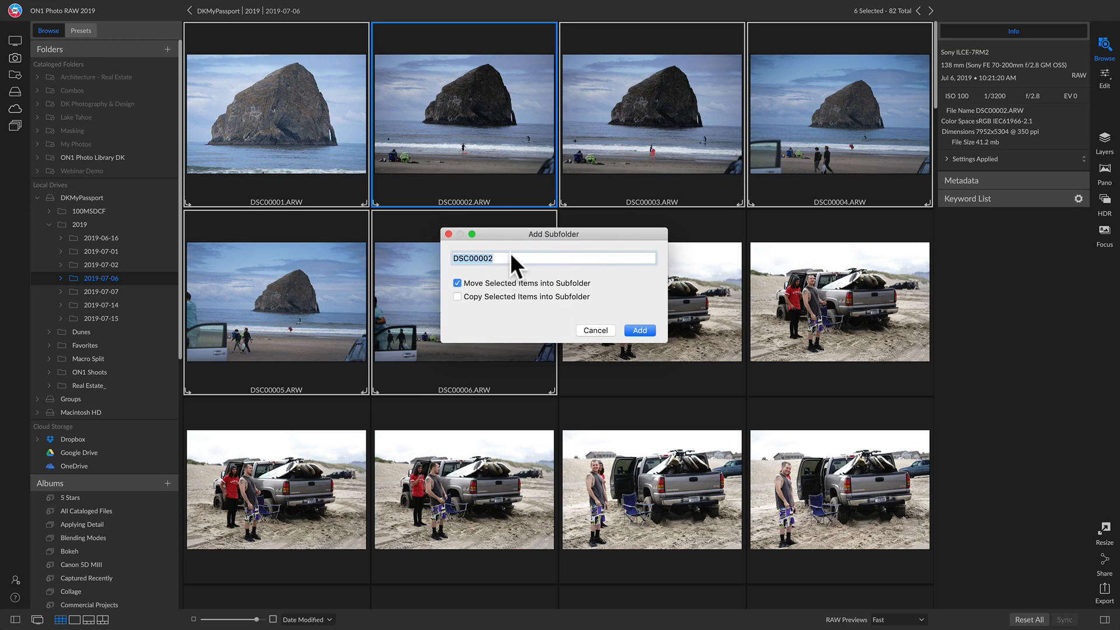
type("beach Scene")
left_click(600, 329)
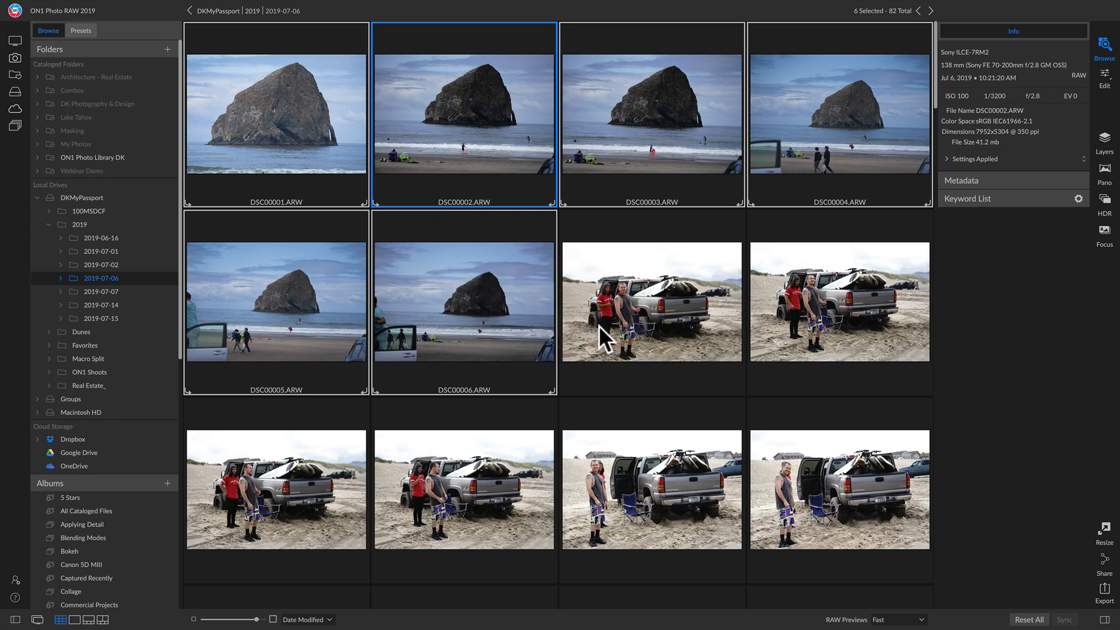
Go back to the 2019 folder and try to move its 2019-07-06 folder into Dropbox.
left_click(253, 9)
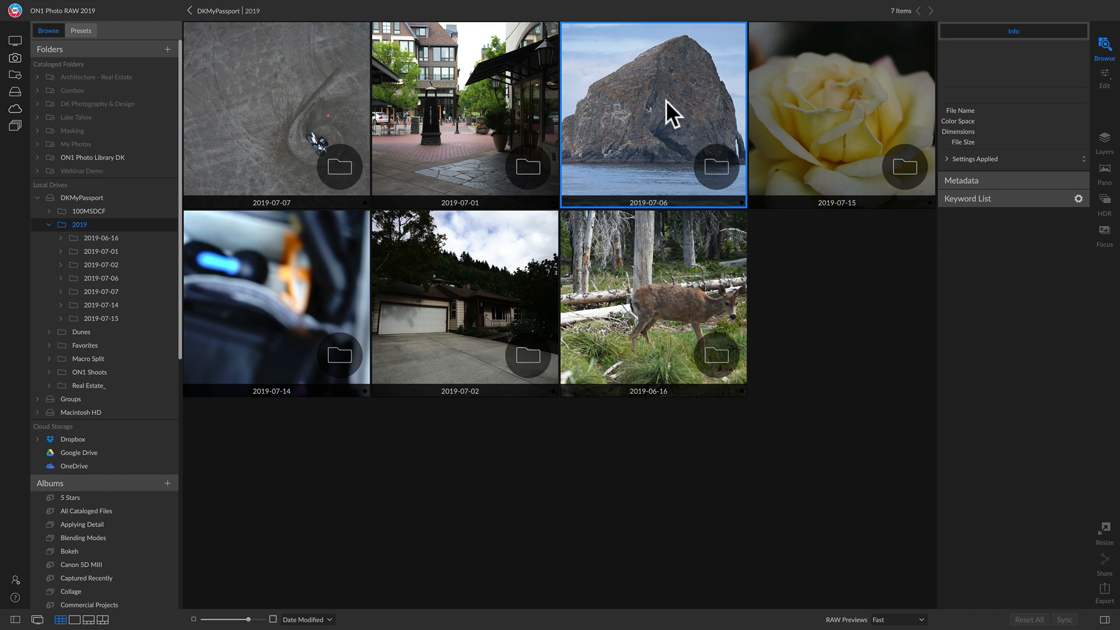
left_click_drag(643, 147, 79, 438)
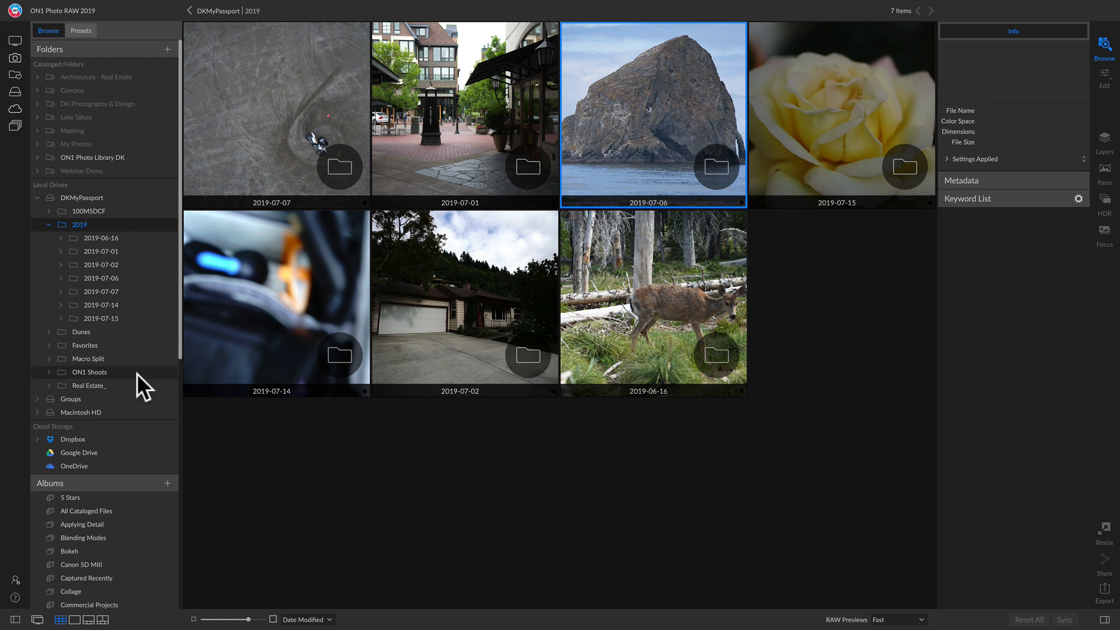
Create a new album named "Creative Editing with Filters".
scroll(138, 373, "down", 8)
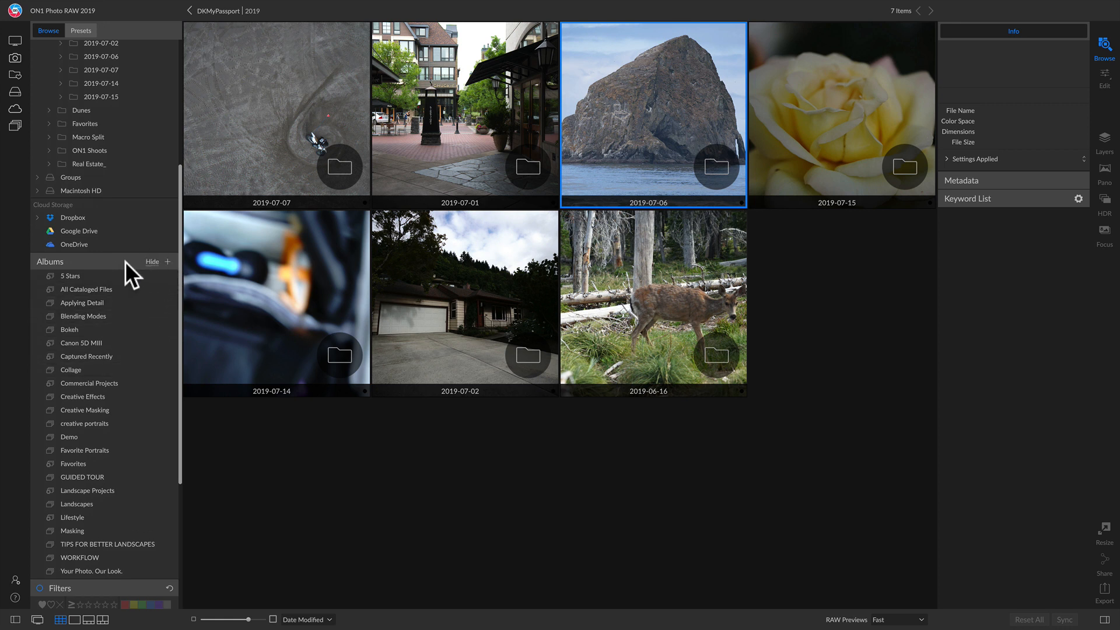
left_click(167, 262)
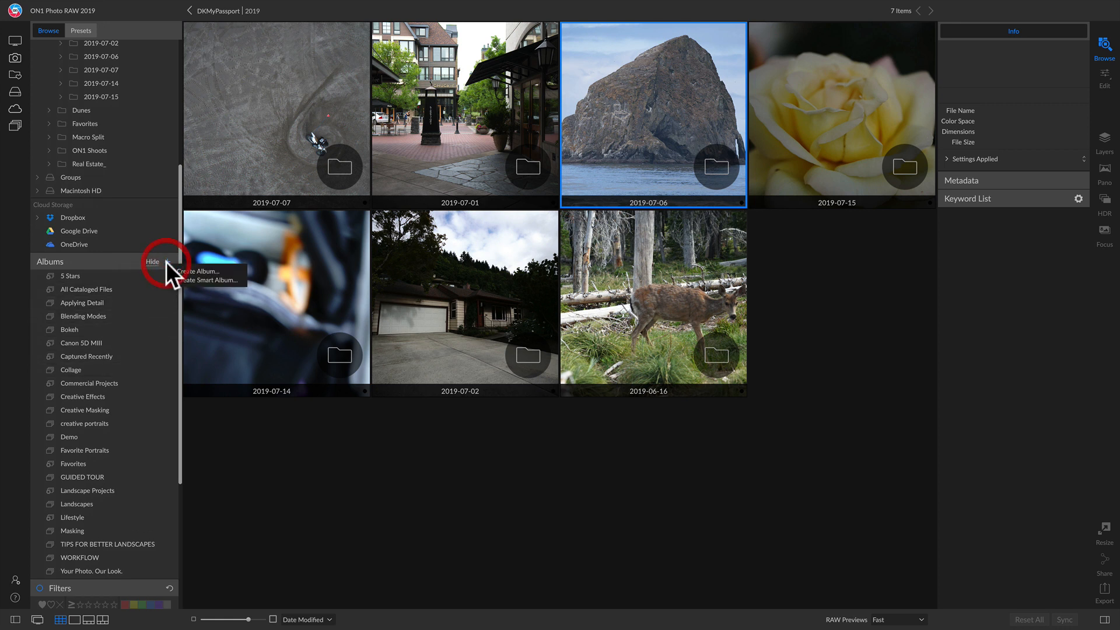
left_click(187, 266)
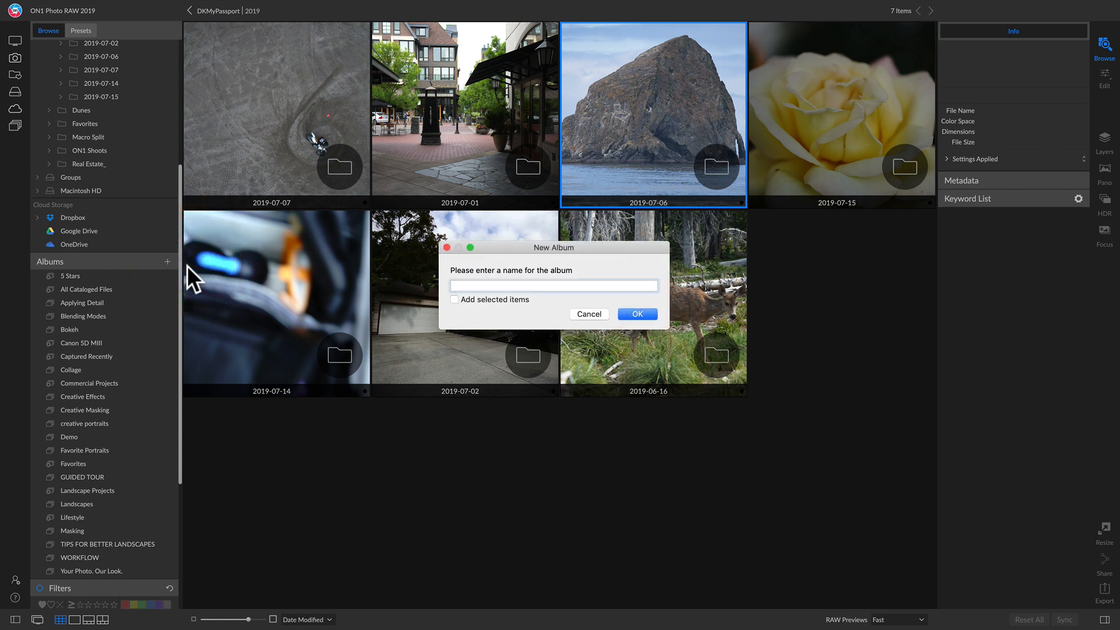
type("Creative Editing with Filters")
key("Return")
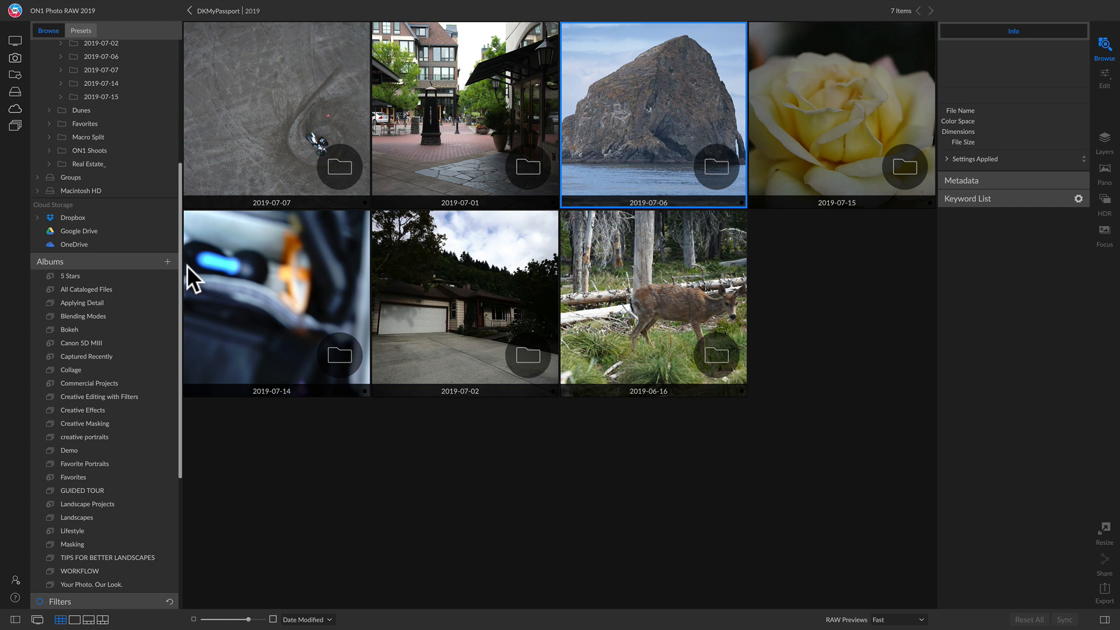
Add photos DSC00002.ARW through DSC00006.ARW from the 2019-07-06 folder to the "Creative Editing with Filters" album and open that album.
double_click(709, 103)
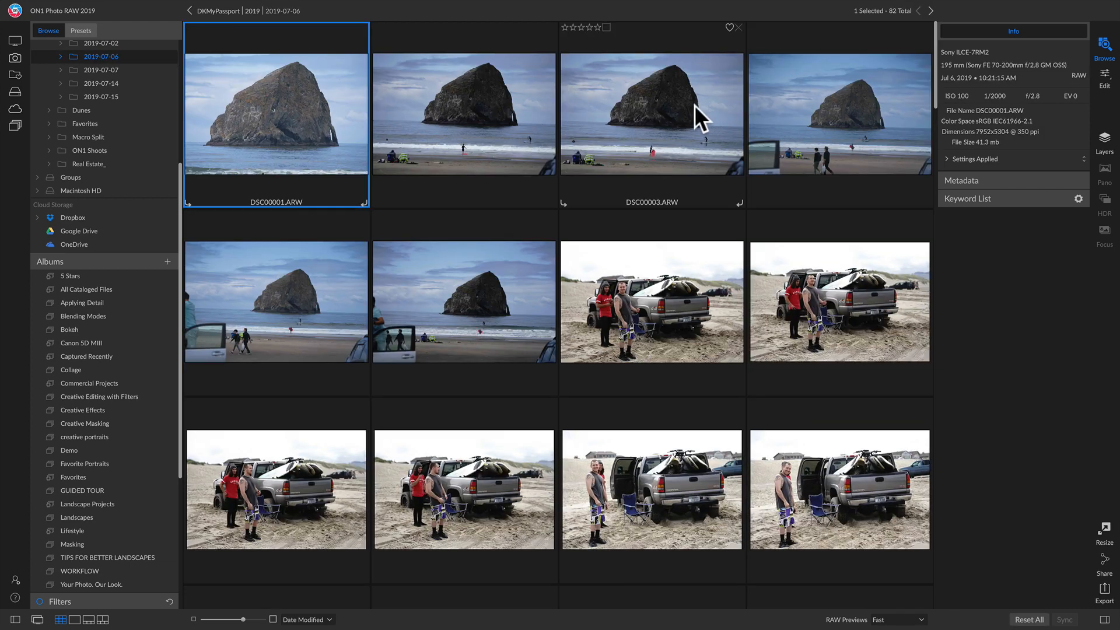
left_click(471, 108)
left_click(490, 302, "shift")
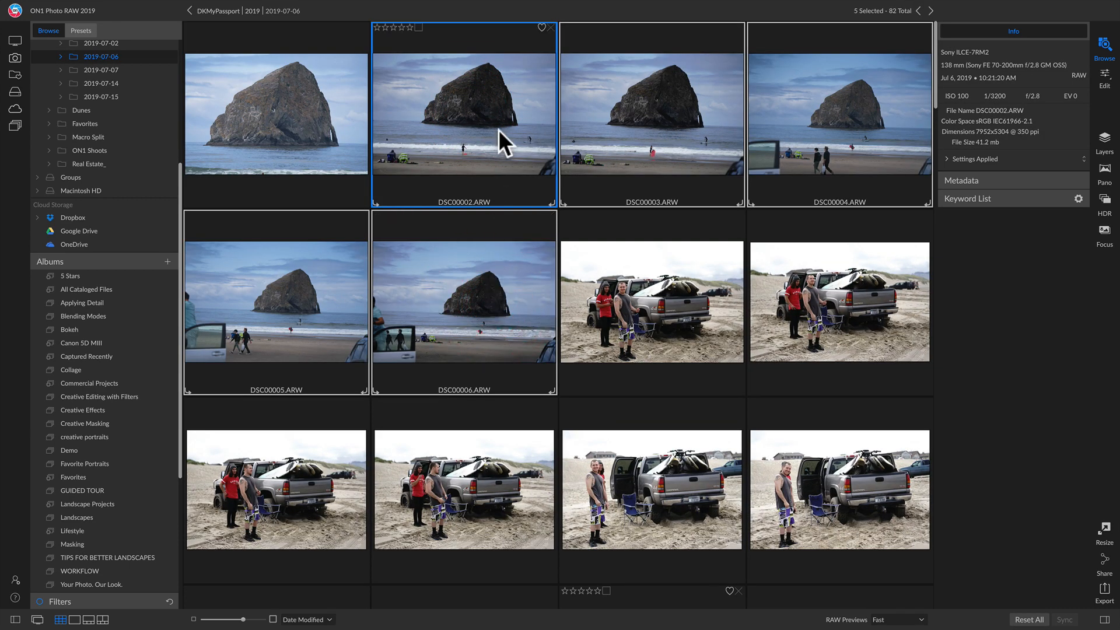
left_click_drag(497, 129, 131, 396)
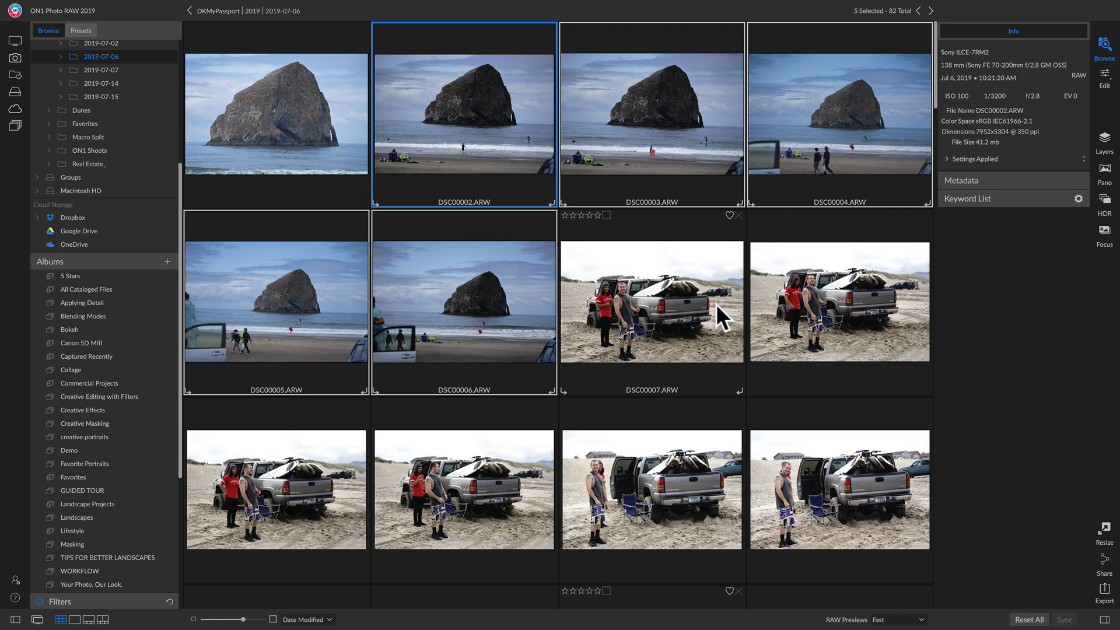
left_click(84, 397)
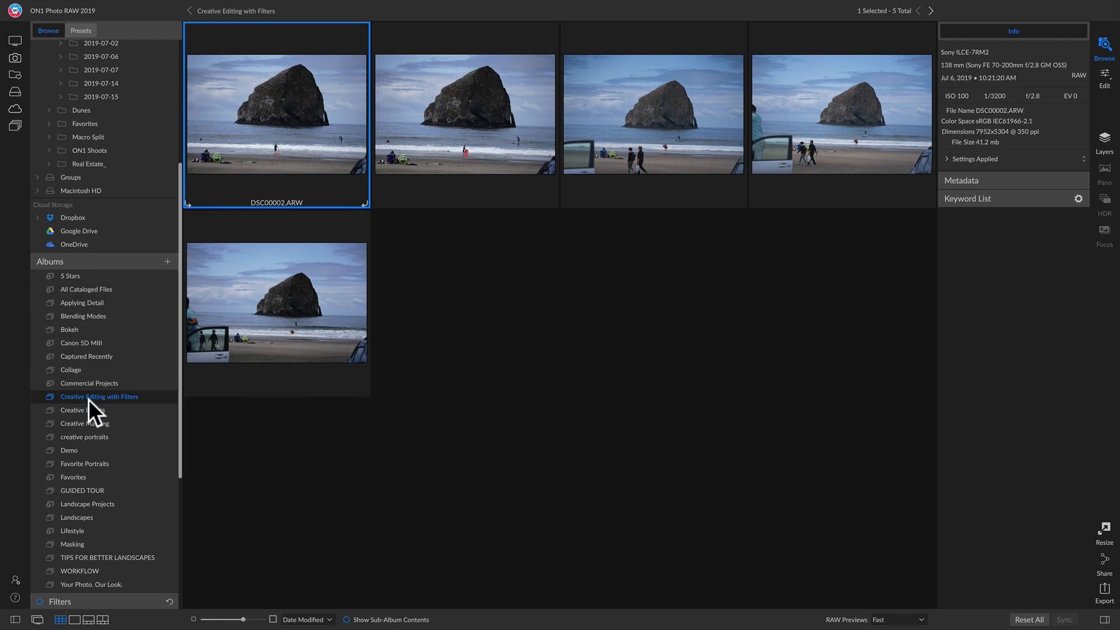
Open the GUIDED TOUR album and view its first photo, DSC00001.ARW, in the single-photo view.
scroll(90, 400, "down", 5)
scroll(94, 367, "down", 2)
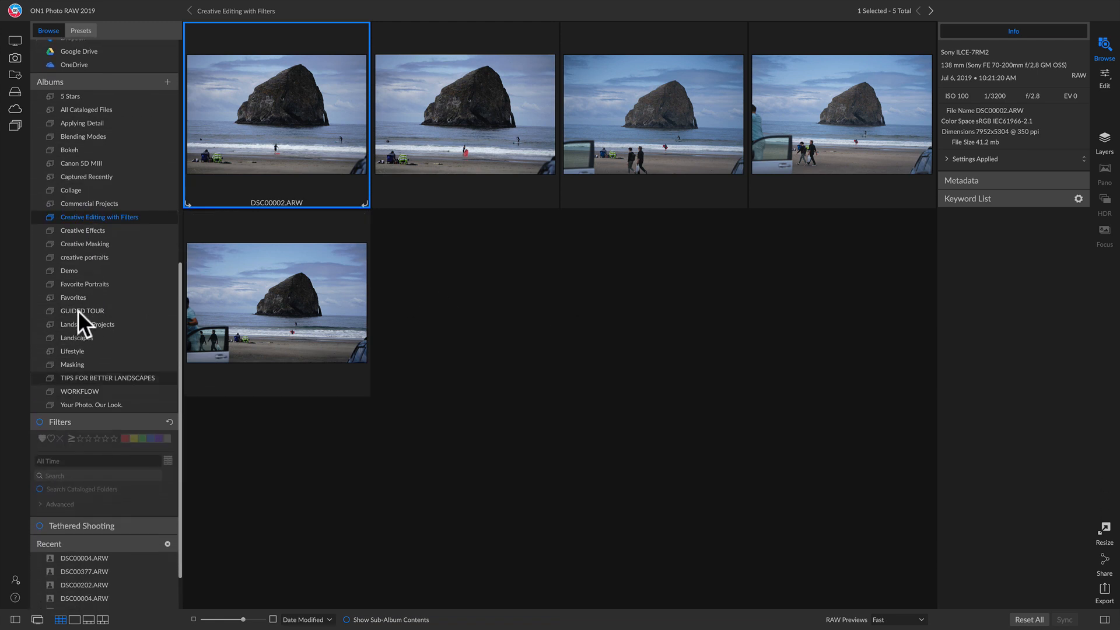
left_click(95, 310)
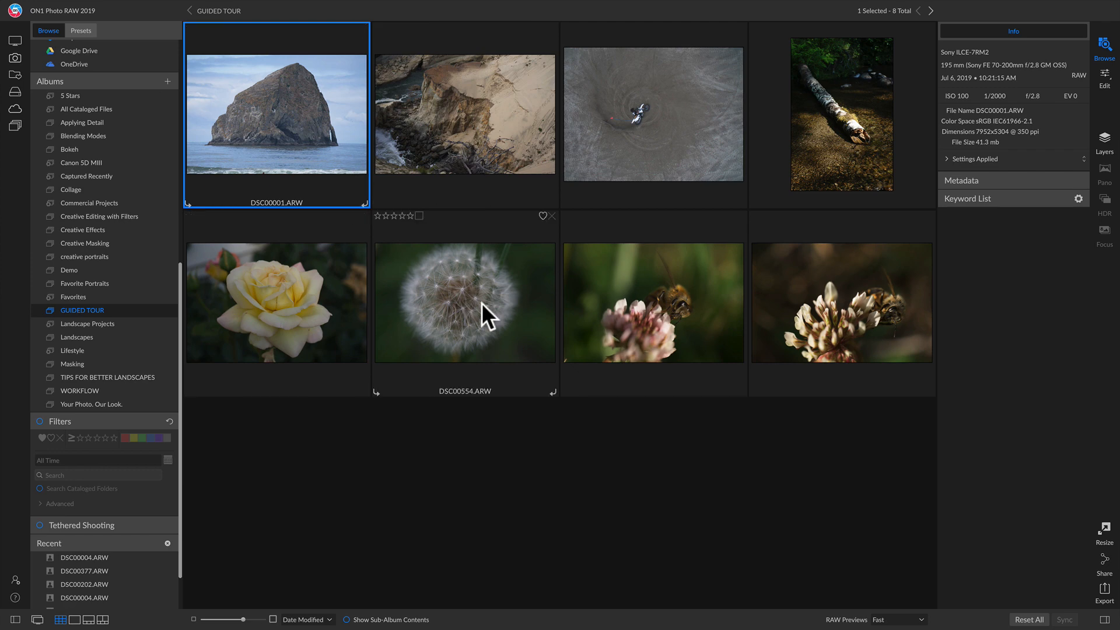
left_click(318, 112)
double_click(318, 112)
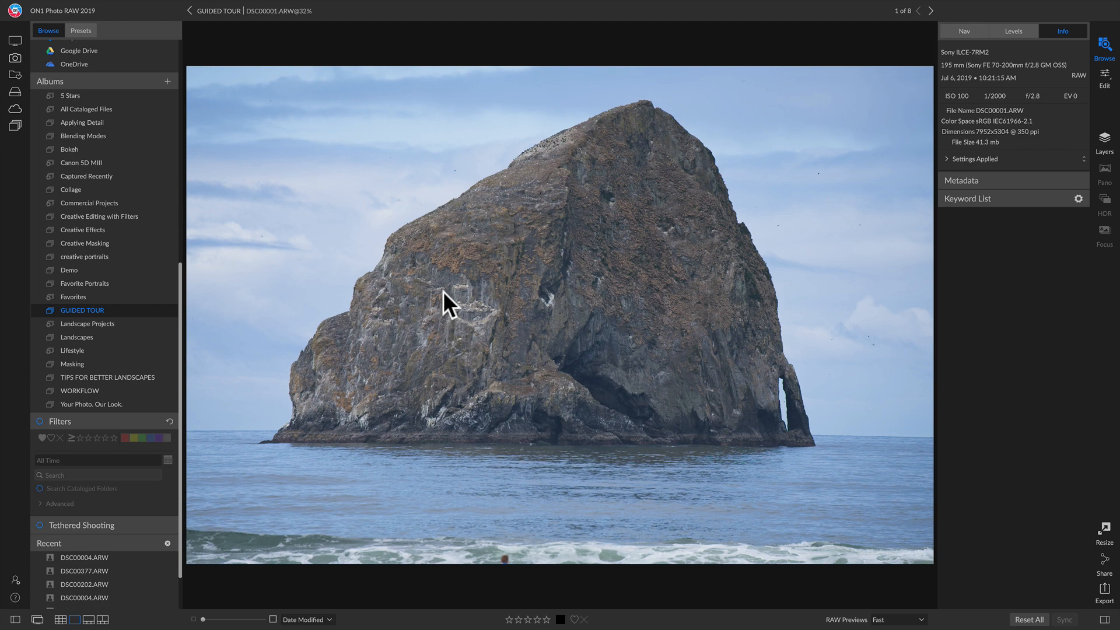
Open the sea rock photo for editing and hide the presets list to enlarge the image area.
key("ctrl+e")
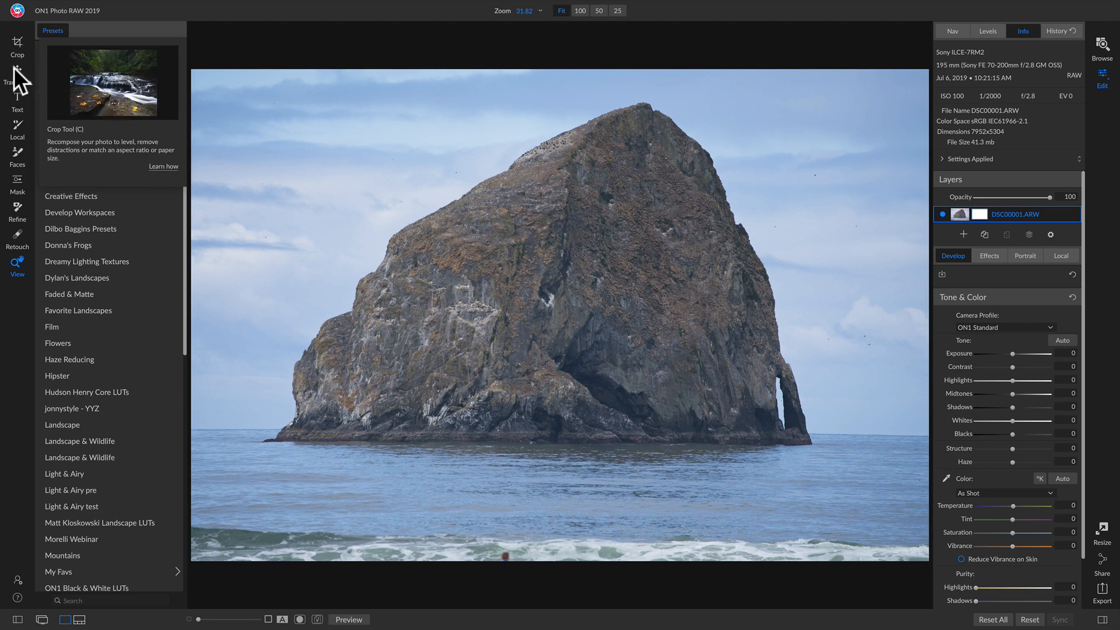
mouse_move(15, 70)
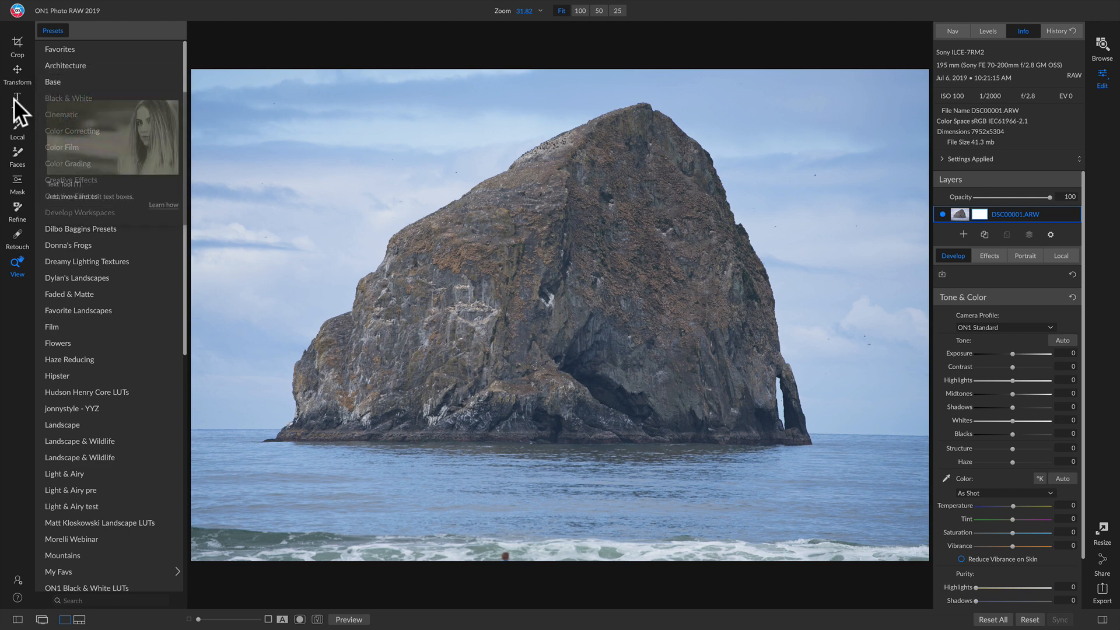
mouse_move(14, 148)
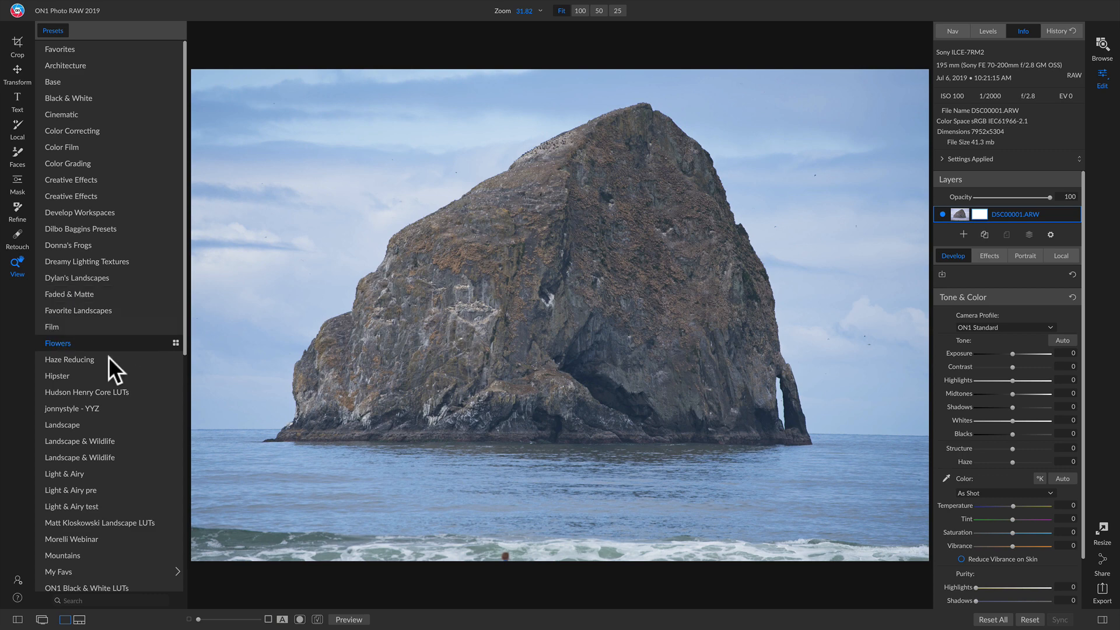
left_click(18, 623)
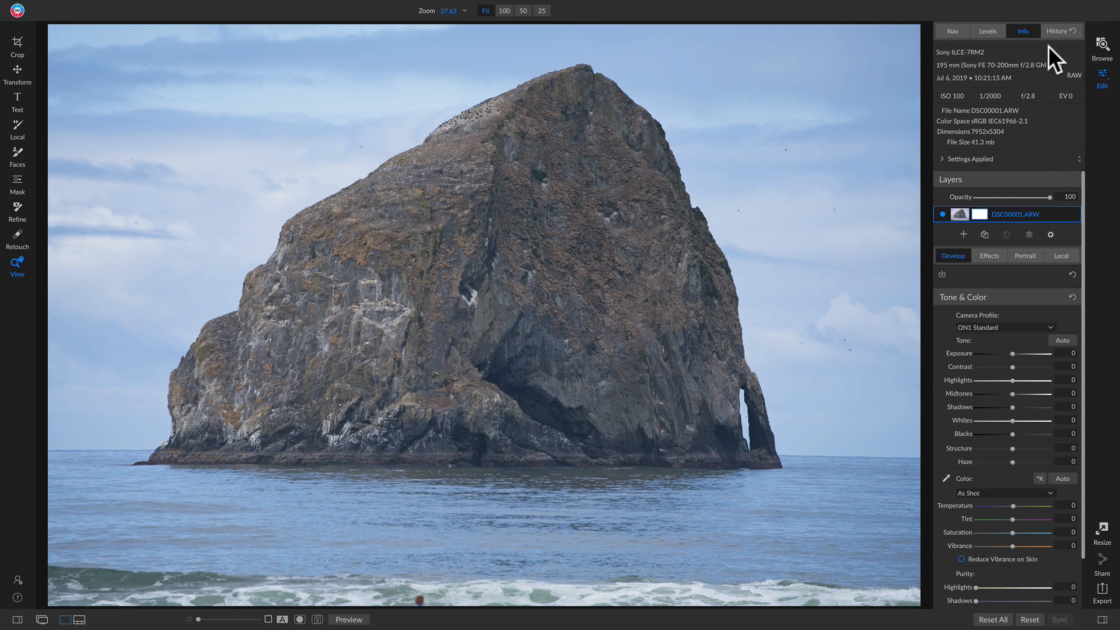
View the photo at 100, 50 and 25 percent zoom using the navigator, and fit it to the window again.
left_click(952, 29)
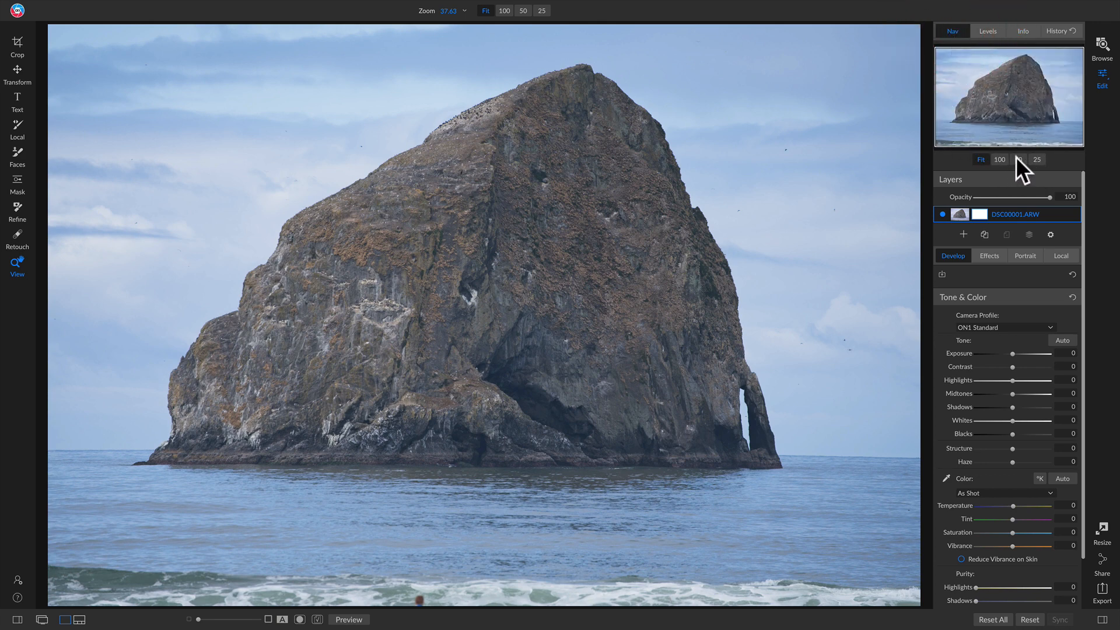
left_click(1000, 156)
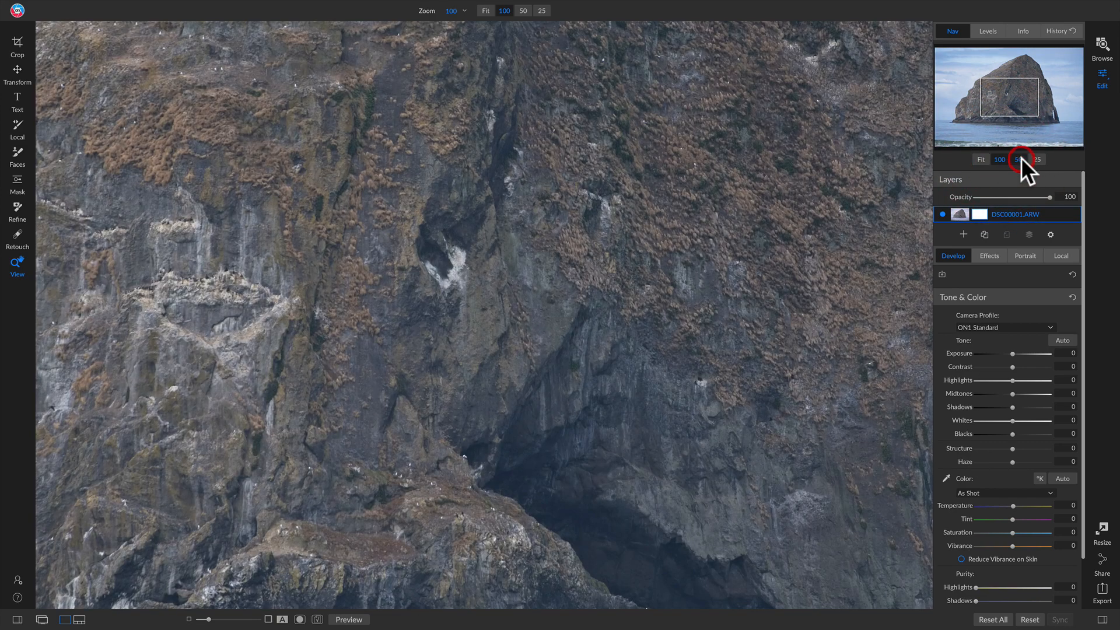
left_click(1020, 158)
left_click(1037, 158)
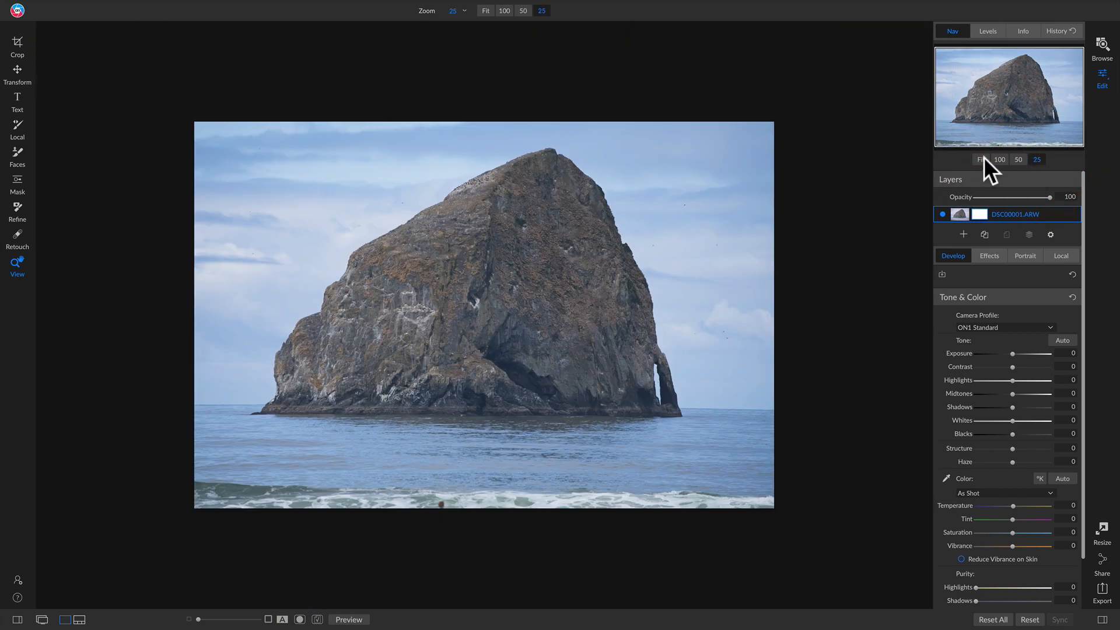
left_click(981, 159)
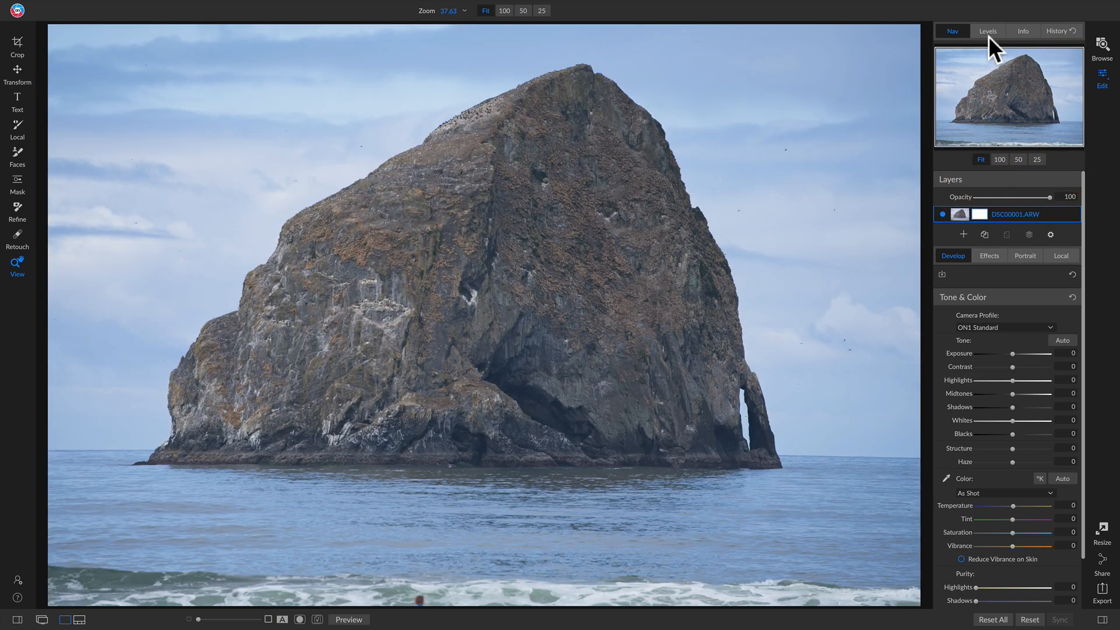
Examine the photo's histogram, file information, applied settings and edit history.
left_click(988, 31)
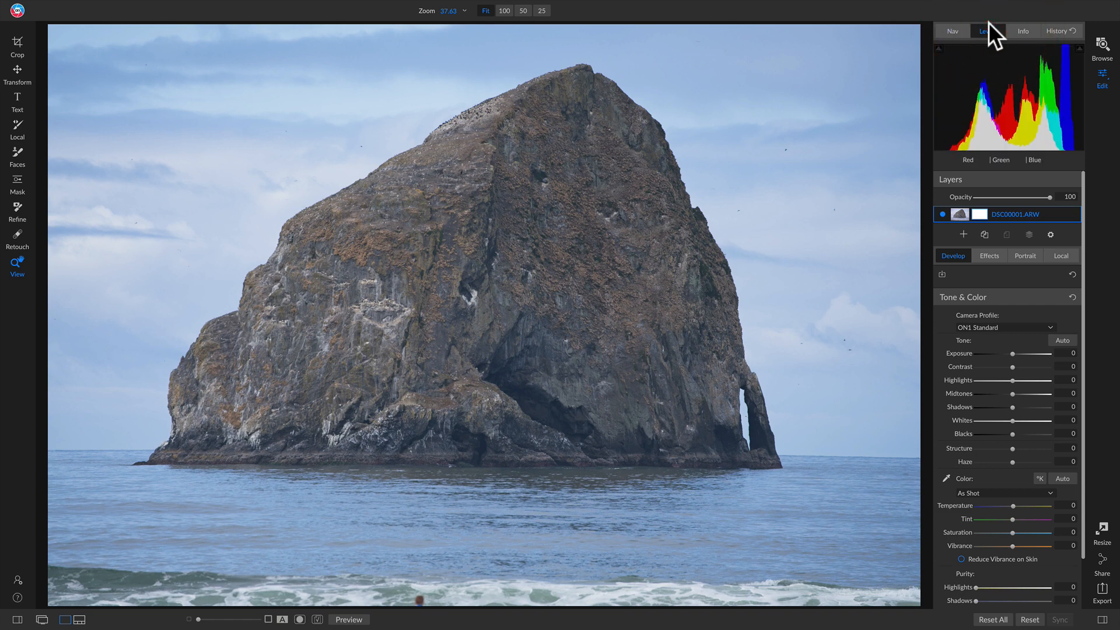
left_click(1023, 28)
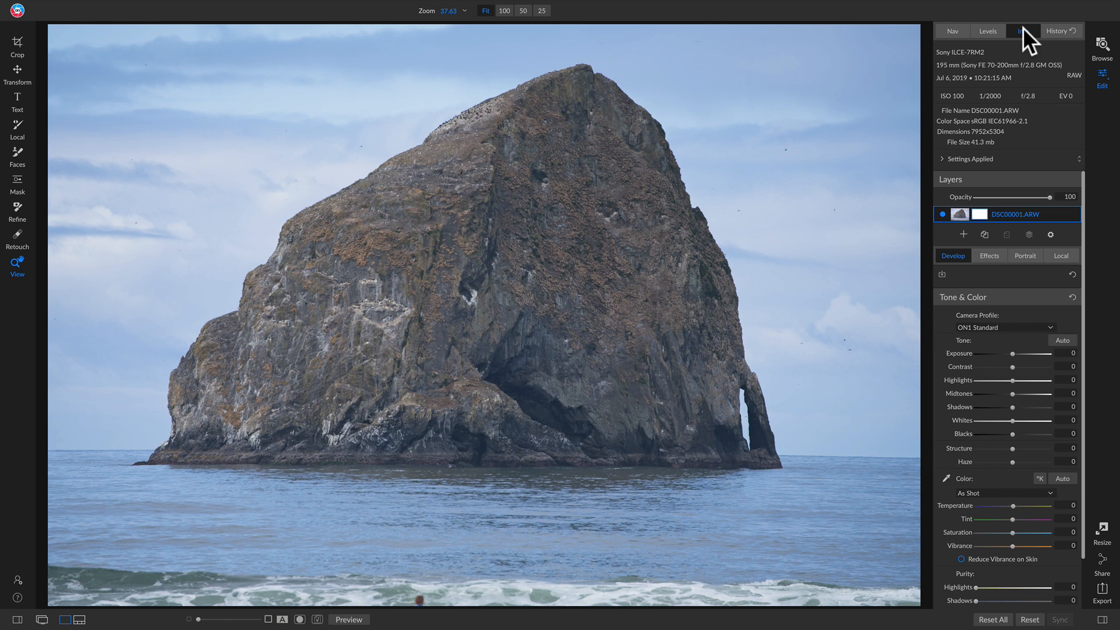
left_click(1055, 31)
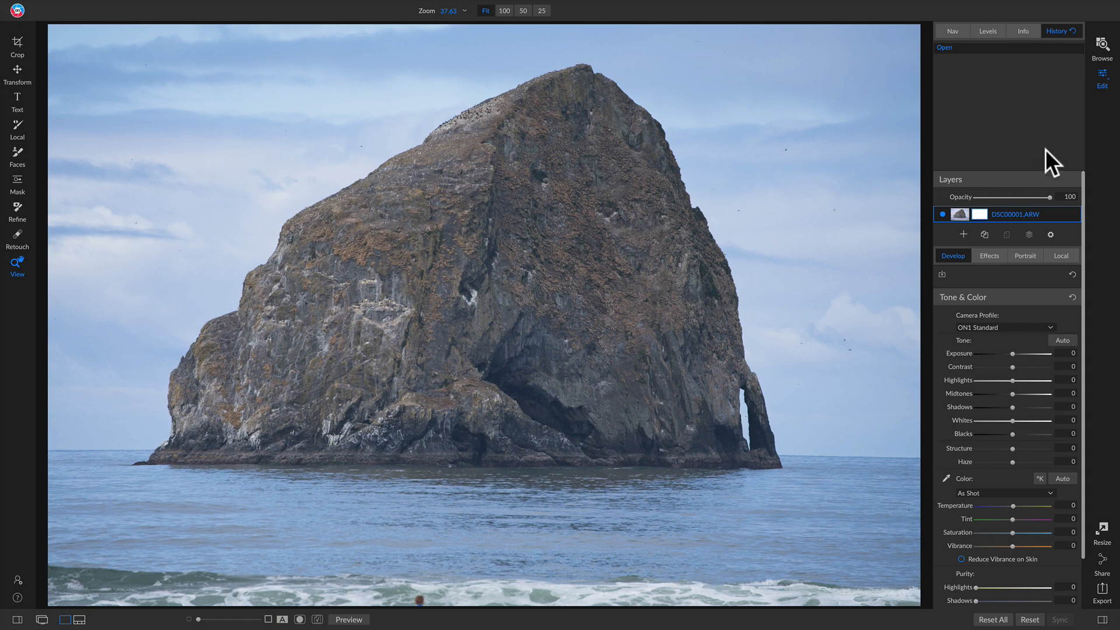
left_click(1022, 29)
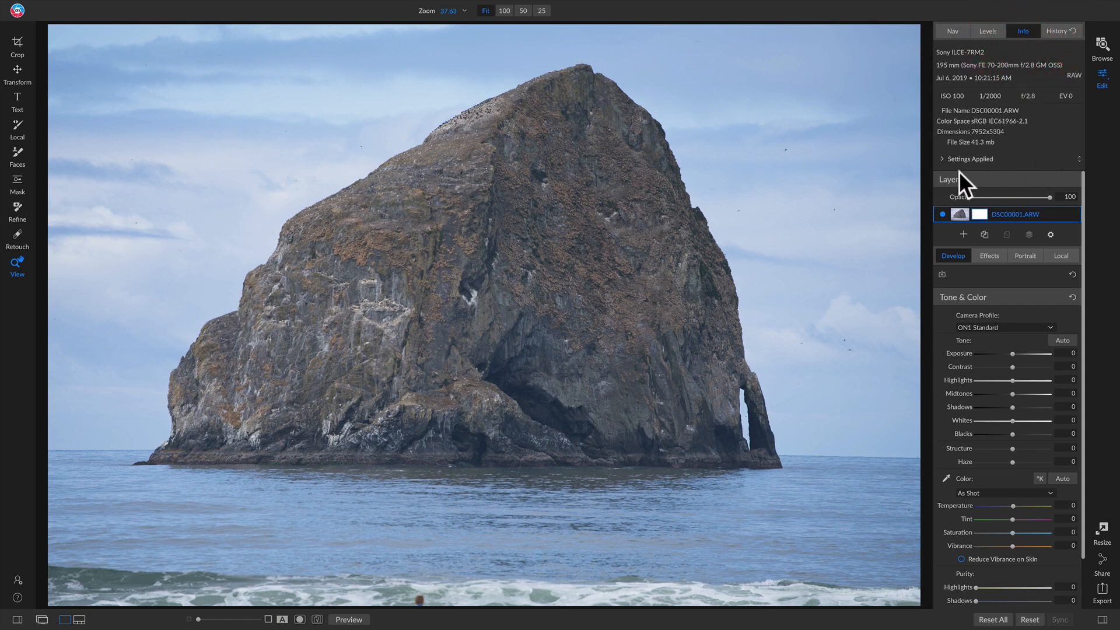
left_click(942, 159)
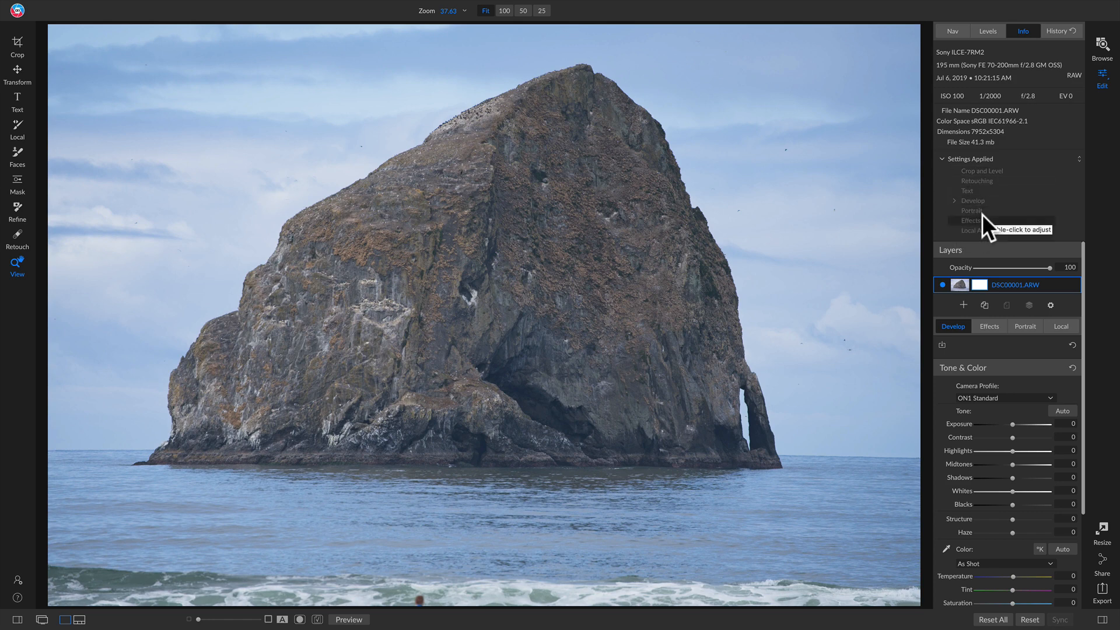
left_click(942, 159)
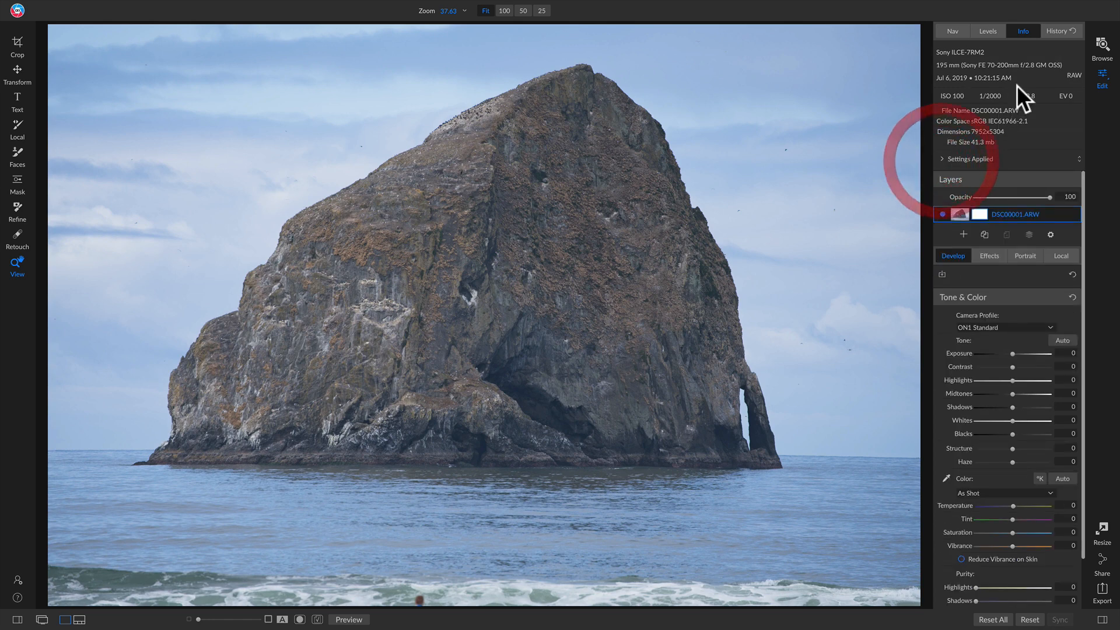
left_click(1065, 25)
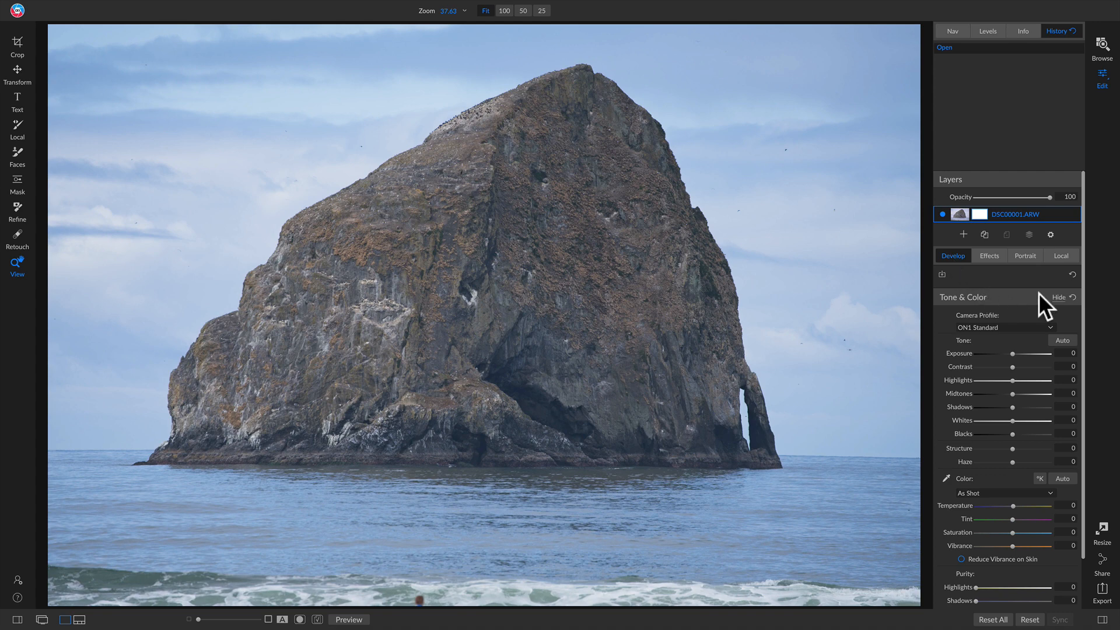
Look through the Details and Lens Correction settings and return to the Tone & Color settings.
scroll(1000, 299, "down", 2)
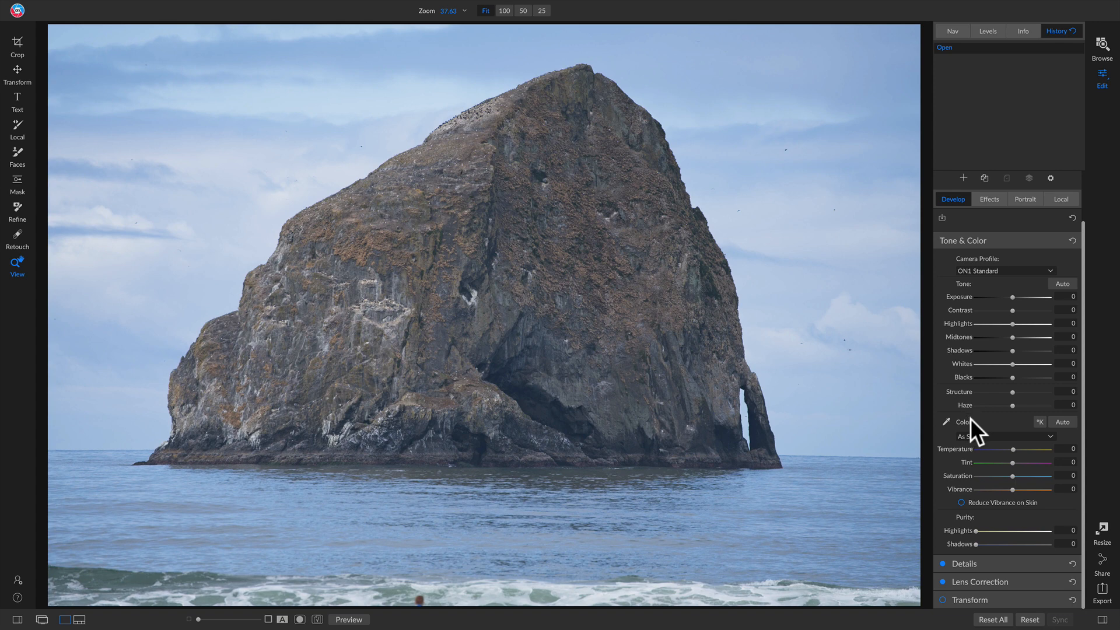
left_click(1045, 563)
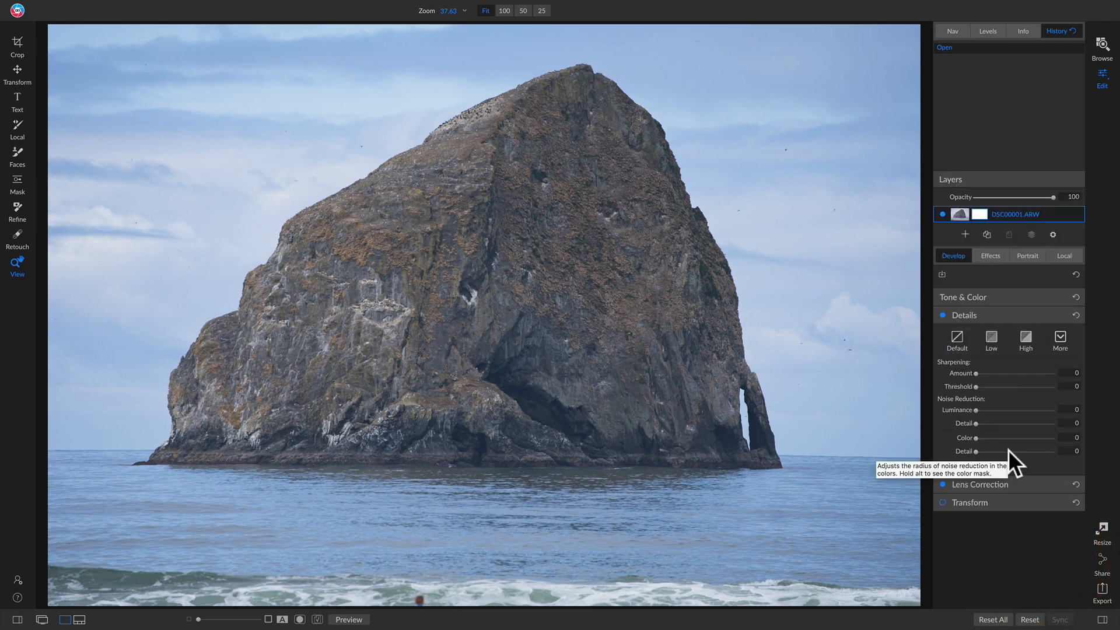
left_click(1051, 485)
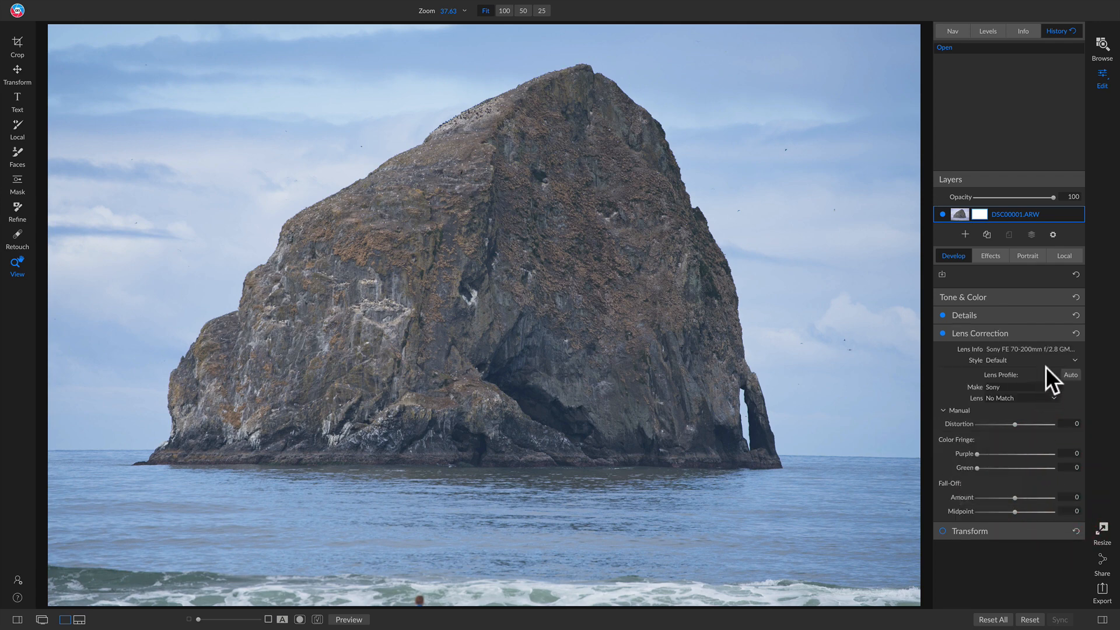
left_click(1062, 299)
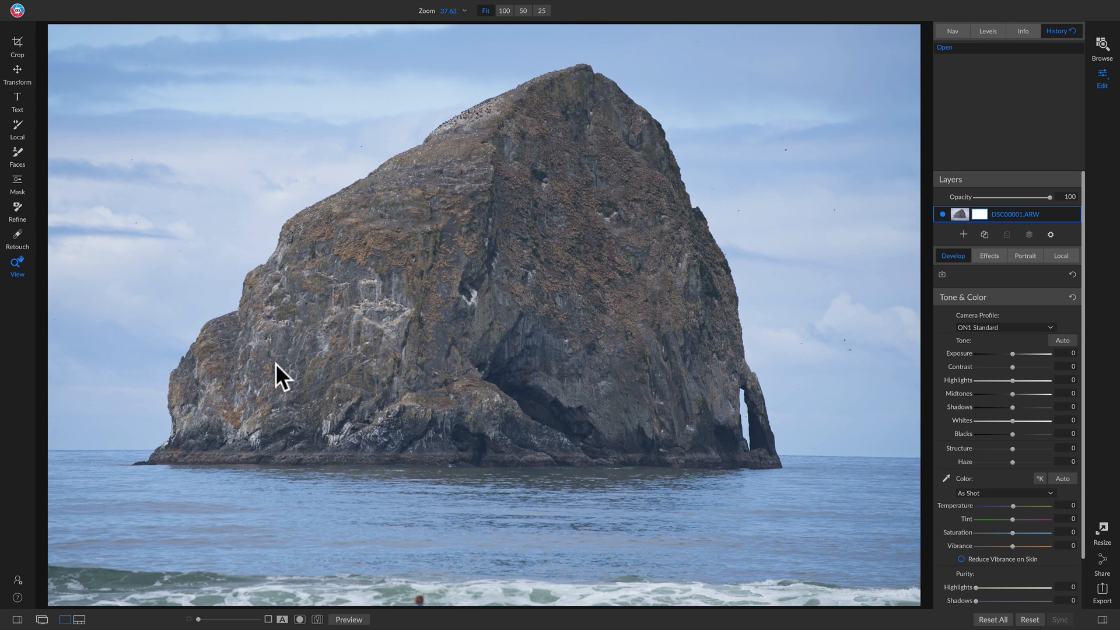
Level the photo along the horizon, crop it to about 7606 by 5151 pixels, and apply the crop.
key("c")
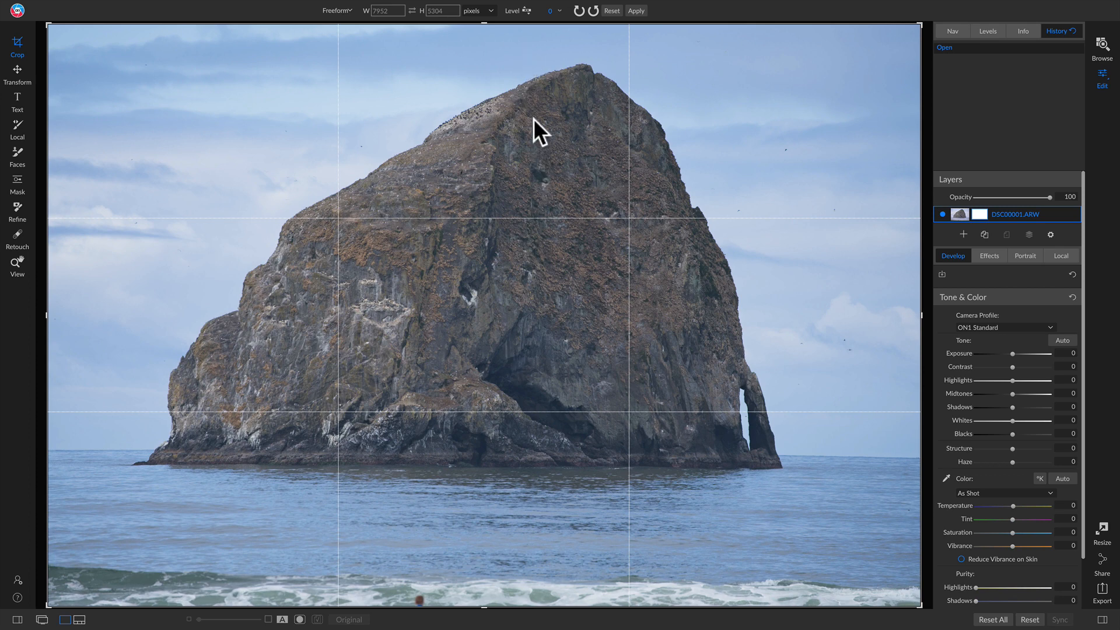
left_click(526, 10)
mouse_move(115, 451)
left_mouse_down()
mouse_move(783, 470)
mouse_move(941, 457)
left_mouse_up()
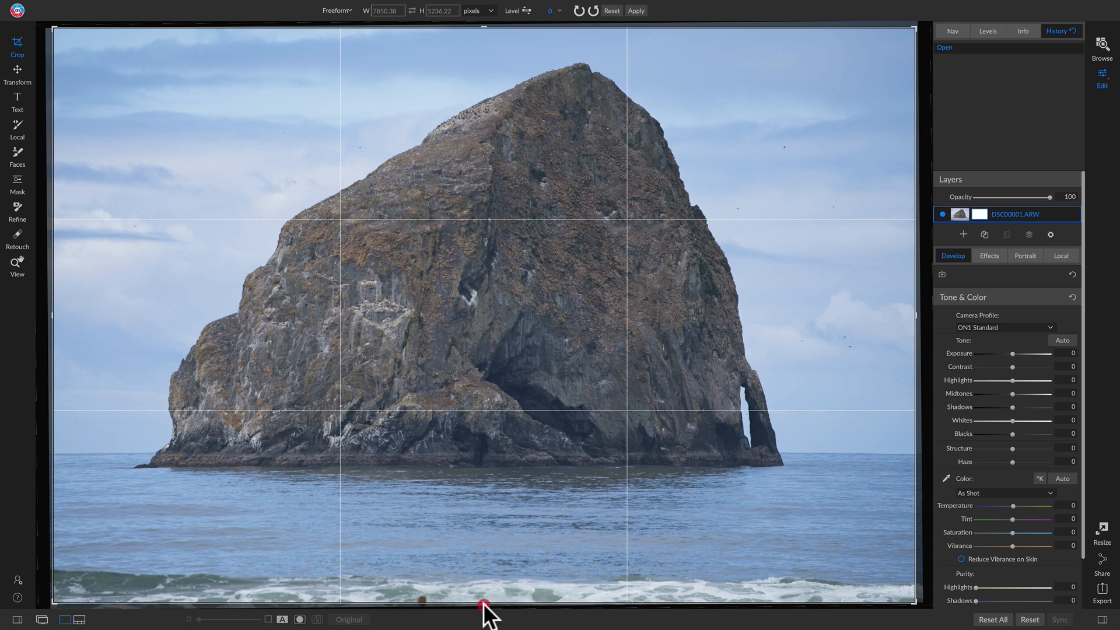
left_click_drag(484, 603, 483, 600)
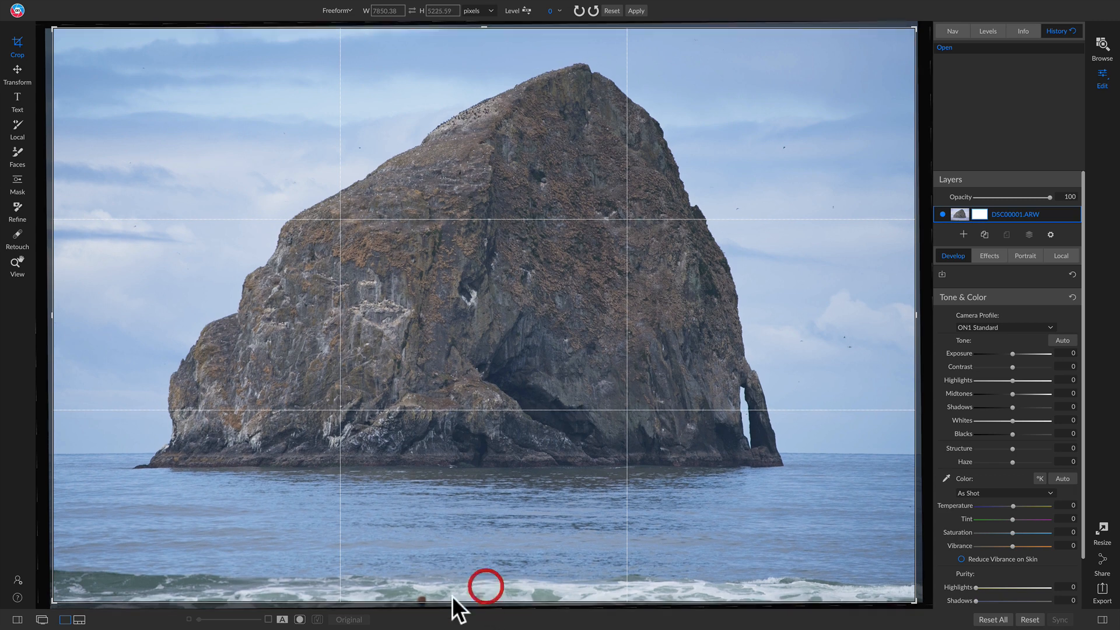
left_click_drag(52, 602, 66, 596)
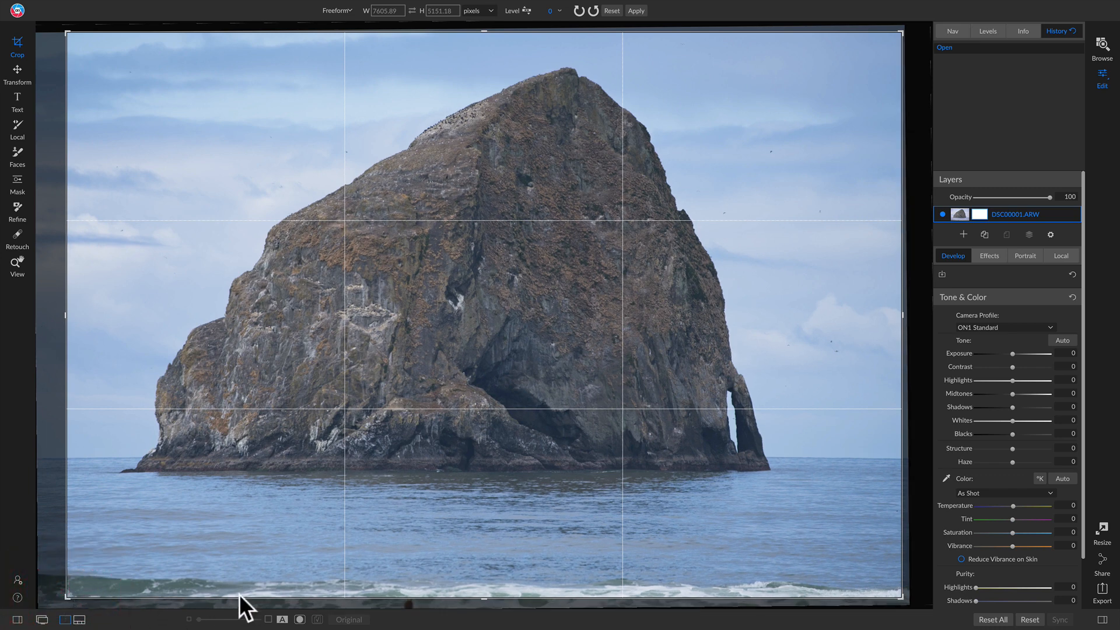
key("Return")
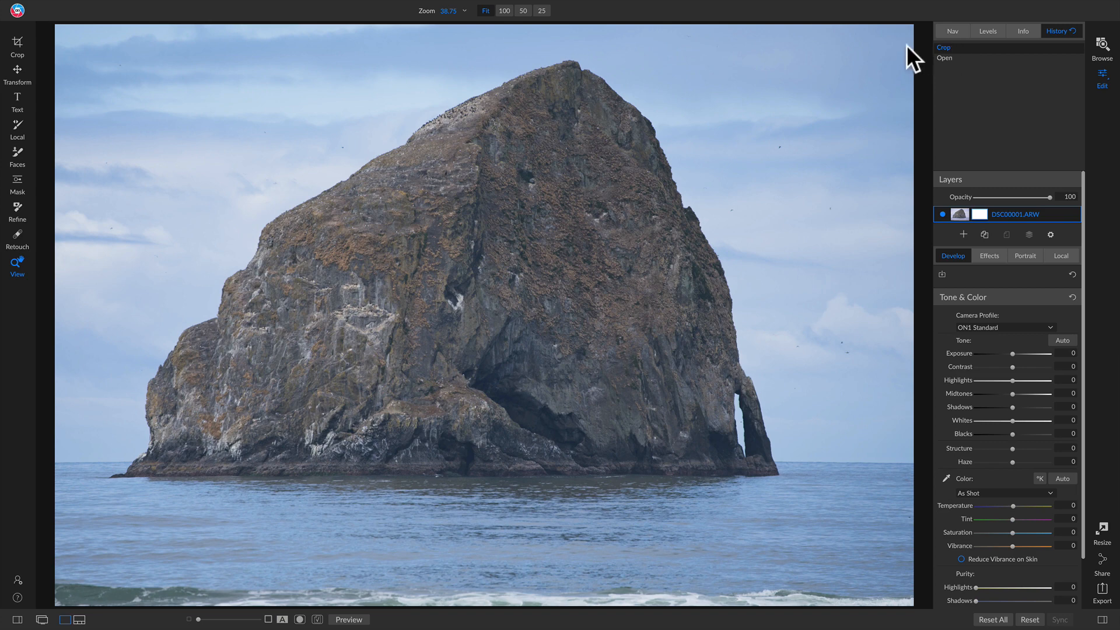
Check the applied settings list for the crop and return to the edit history.
left_click(1018, 29)
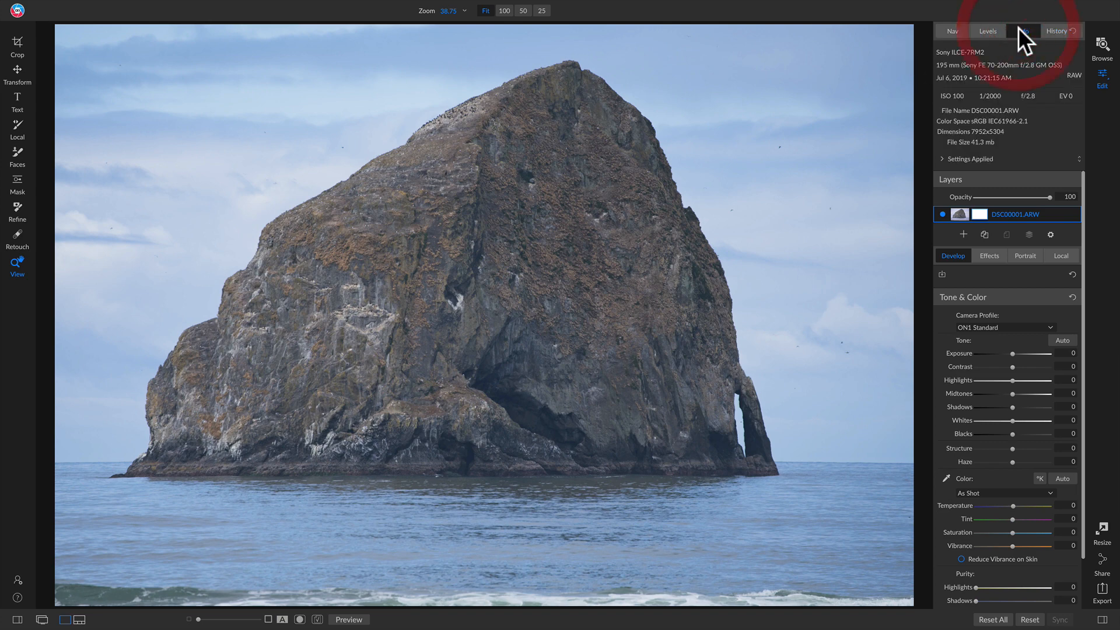
left_click(960, 157)
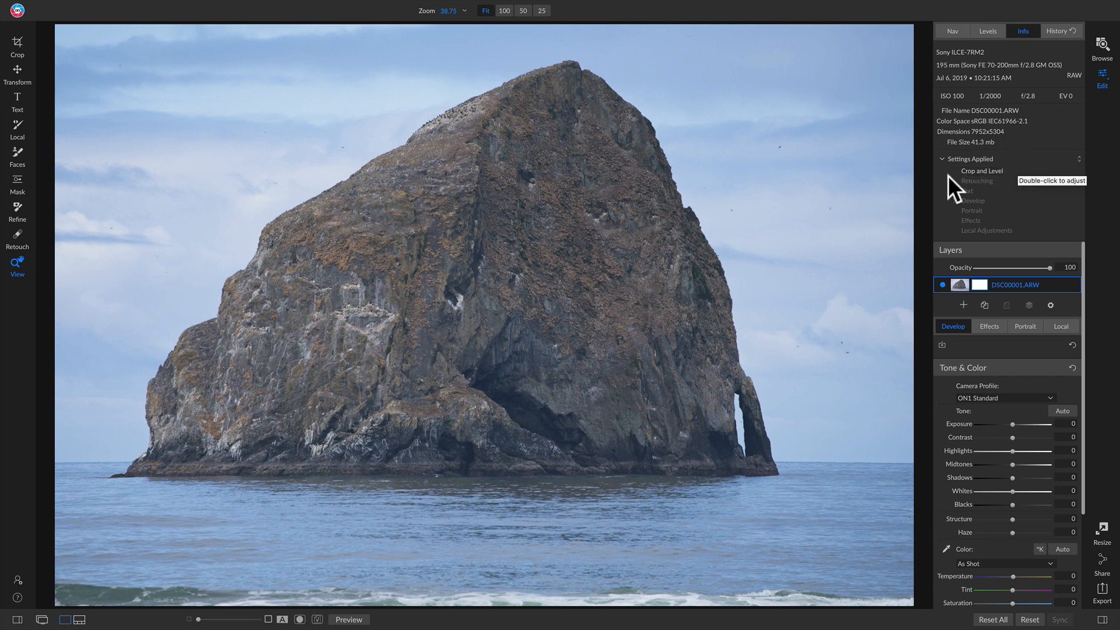
left_click(1064, 33)
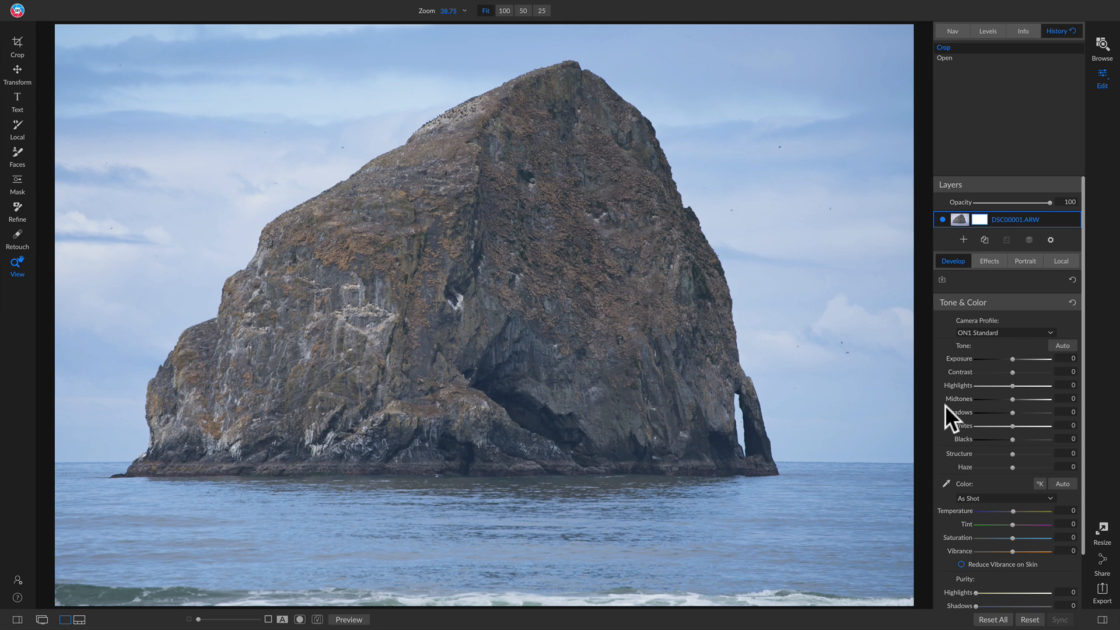
Keep the ON1 Standard camera profile, try the exposure at 1.3 and -0.3, and reset it to its default.
left_click(1021, 332)
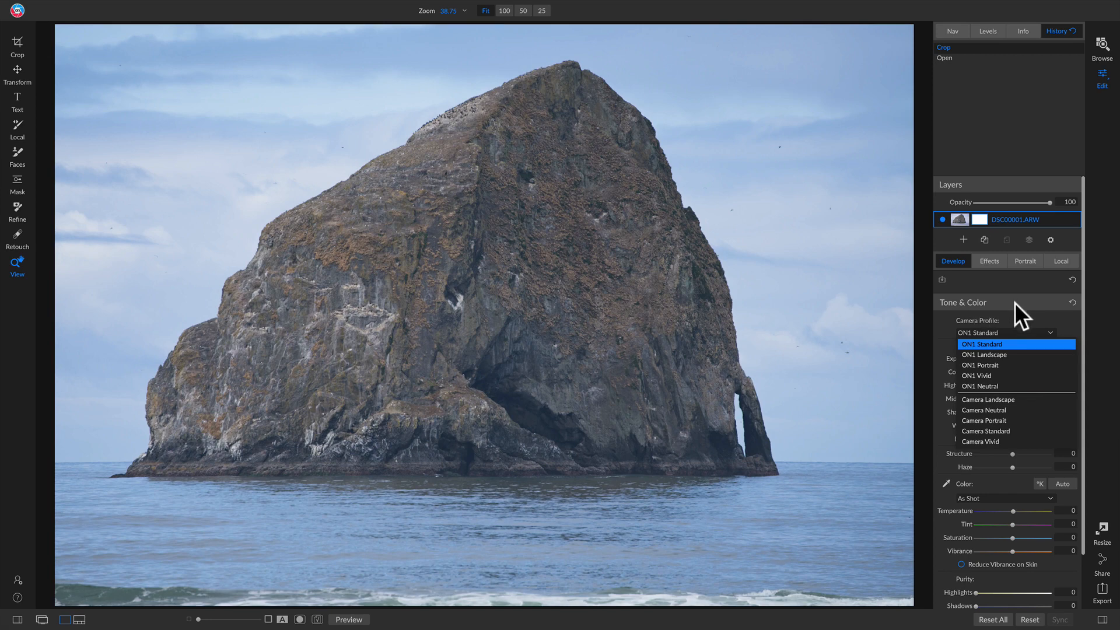
left_click(1013, 343)
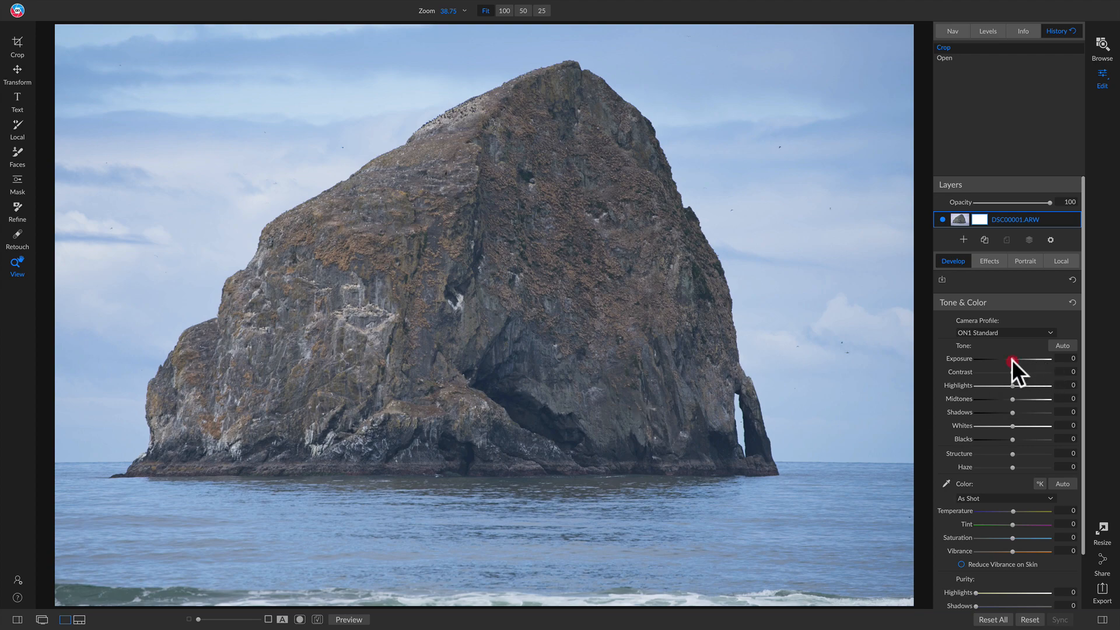
left_click_drag(1011, 360, 1021, 360)
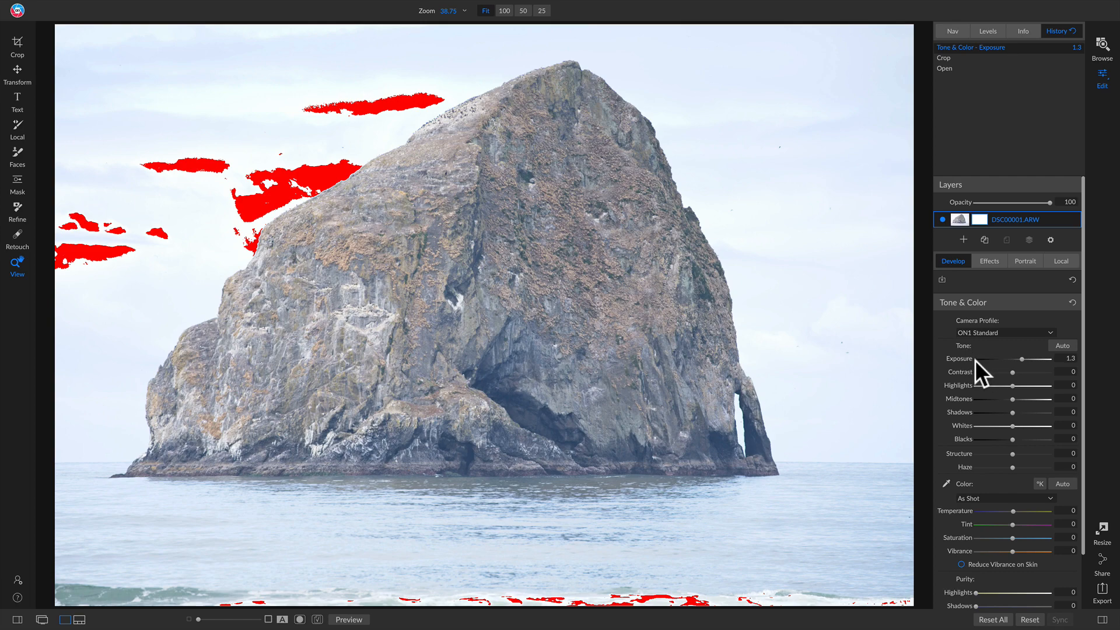
left_click_drag(1021, 358, 1010, 360)
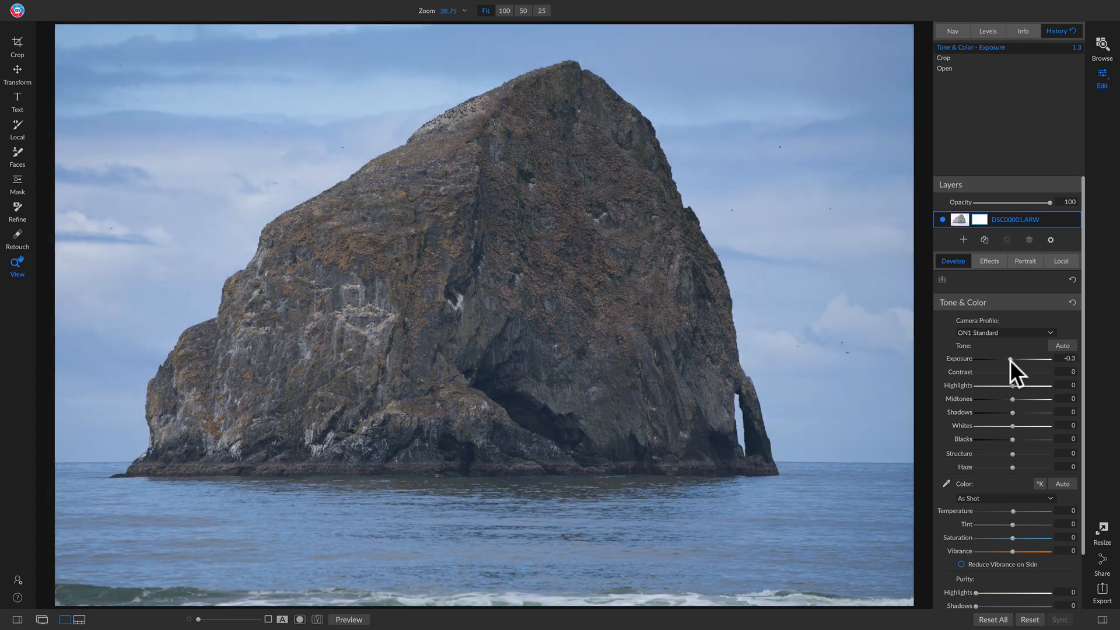
double_click(962, 358)
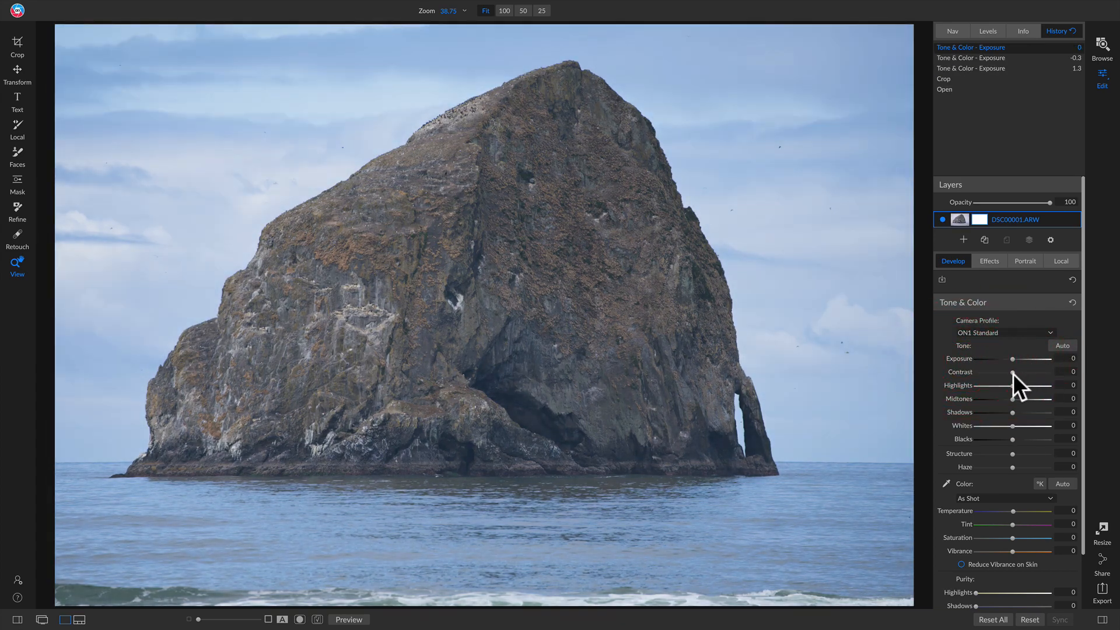
Try the photo's contrast at 100 and 37, and reset it to its default.
left_click_drag(1025, 375, 1053, 375)
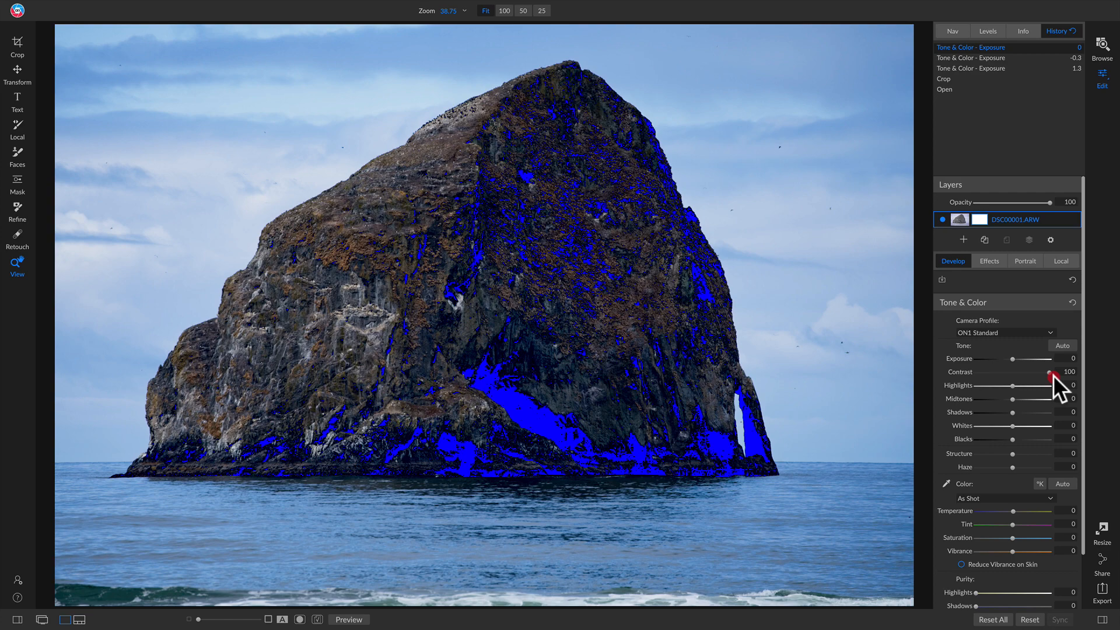
left_click_drag(1044, 375, 1025, 374)
double_click(963, 373)
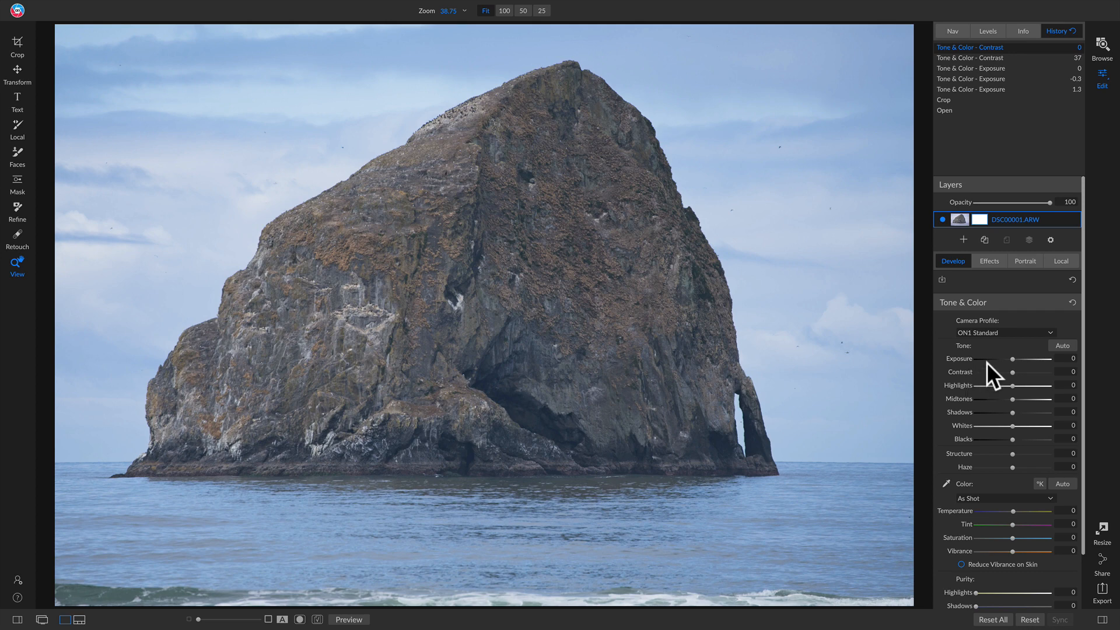
Darken the photo slightly by setting the tone exposure to -0.35.
left_click_drag(1011, 358, 1011, 358)
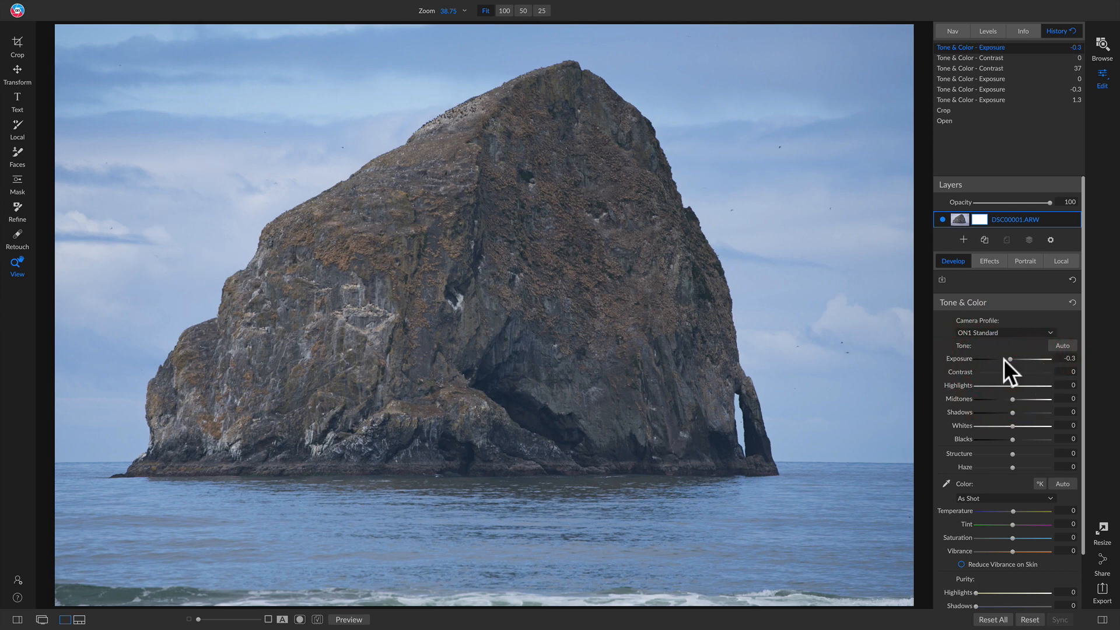
left_click_drag(1009, 358, 1009, 360)
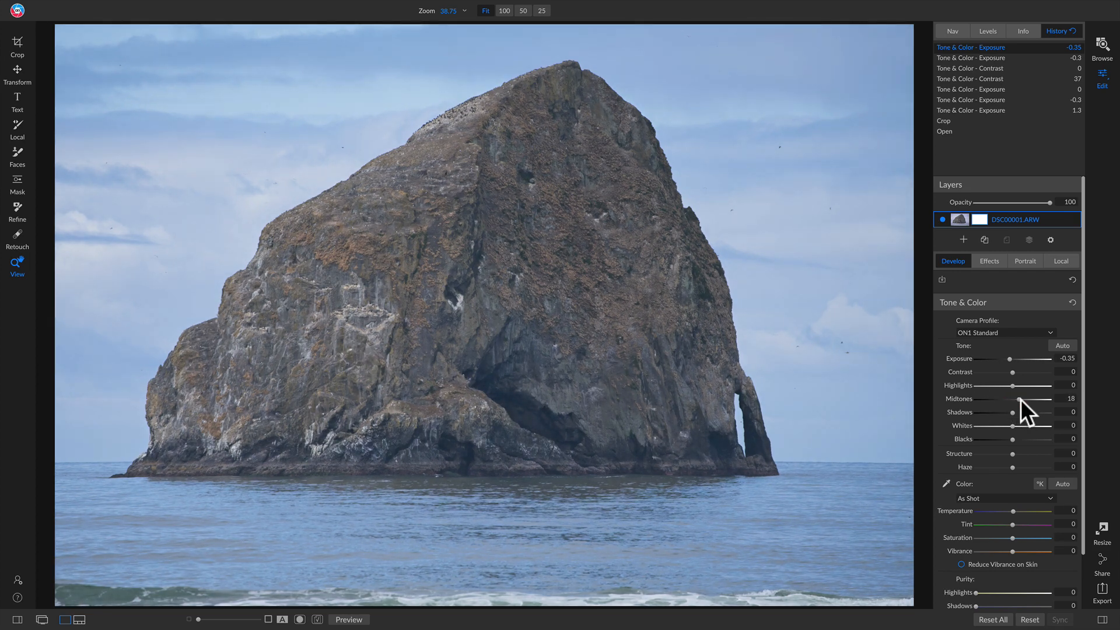
Try Midtones at 24 and Blacks at -42, and step back in the edit history to the -0.35 exposure change.
left_click_drag(1021, 399, 1021, 400)
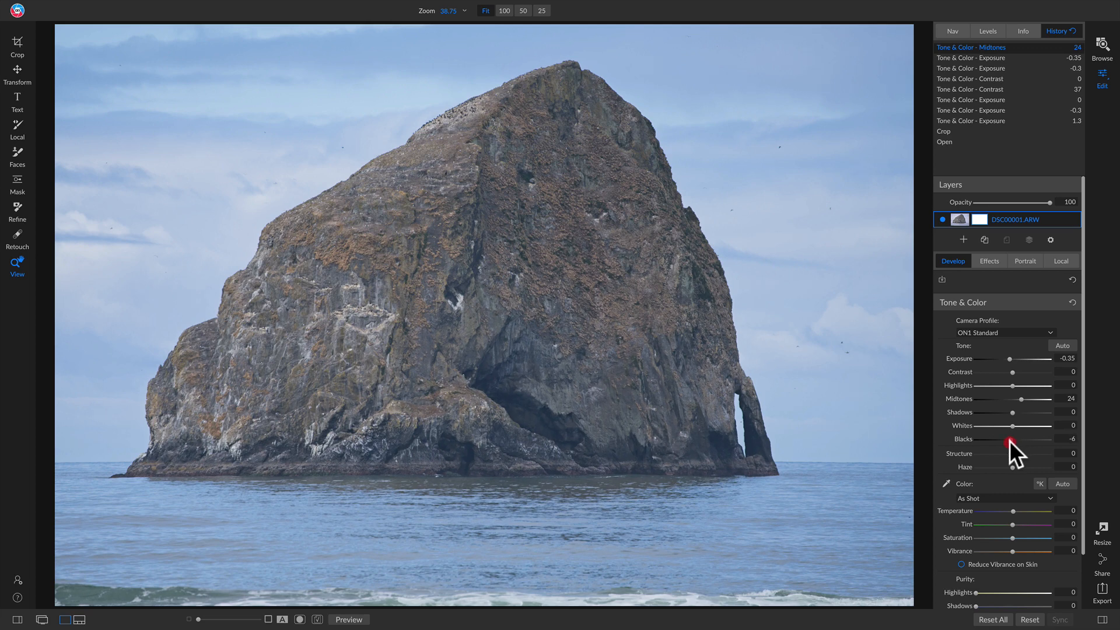
mouse_move(1009, 440)
left_mouse_down()
mouse_move(969, 445)
mouse_move(999, 444)
left_mouse_up()
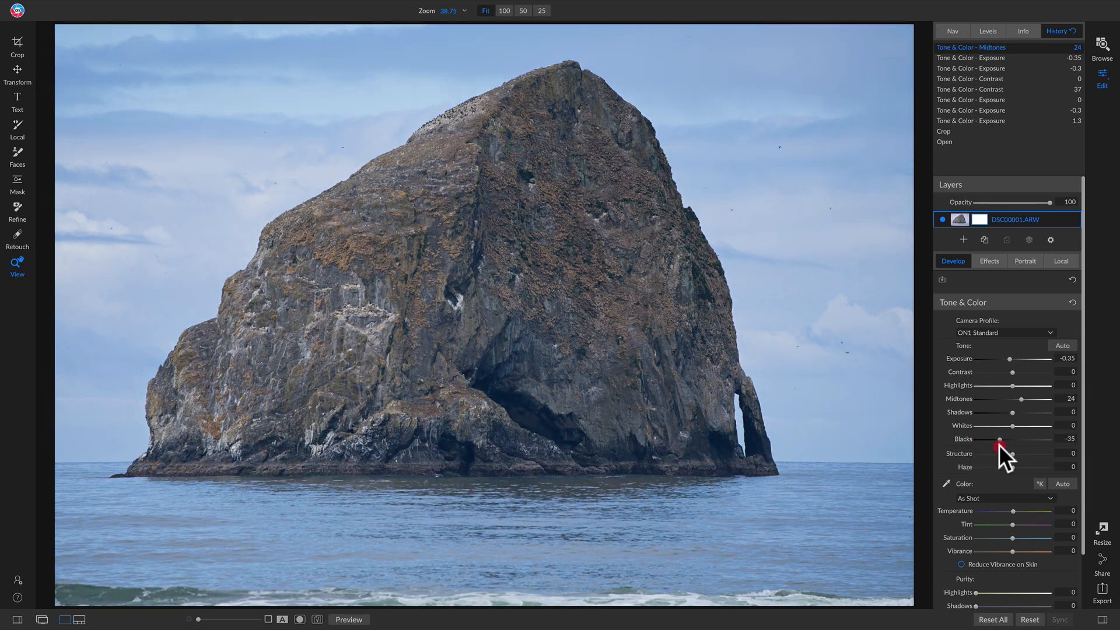
left_click_drag(1000, 444, 1001, 444)
left_click(997, 444)
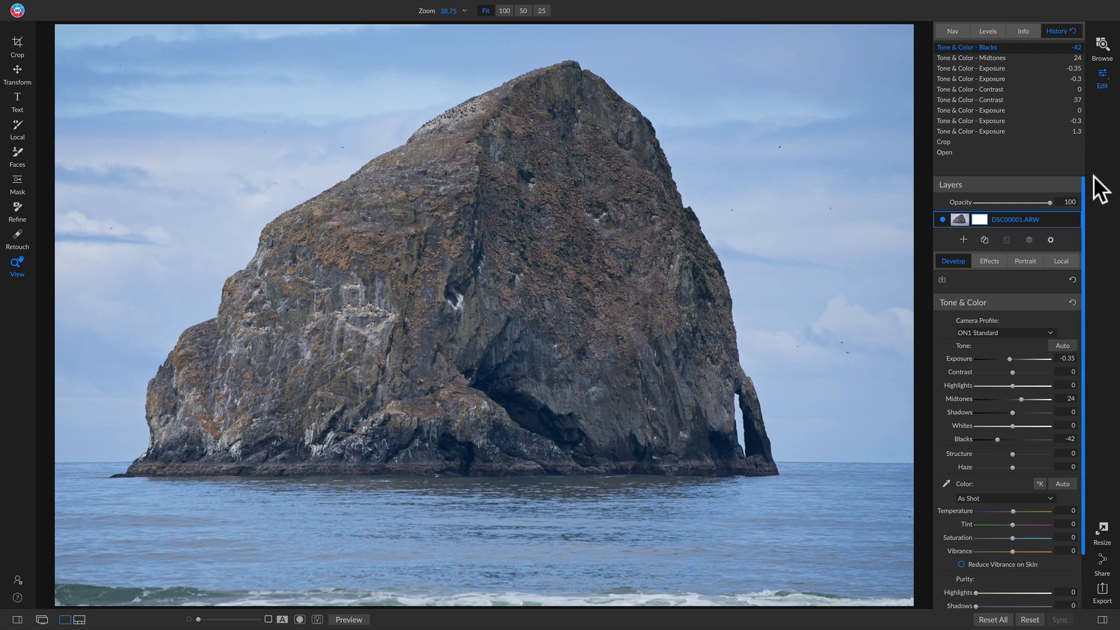
left_click(1005, 67)
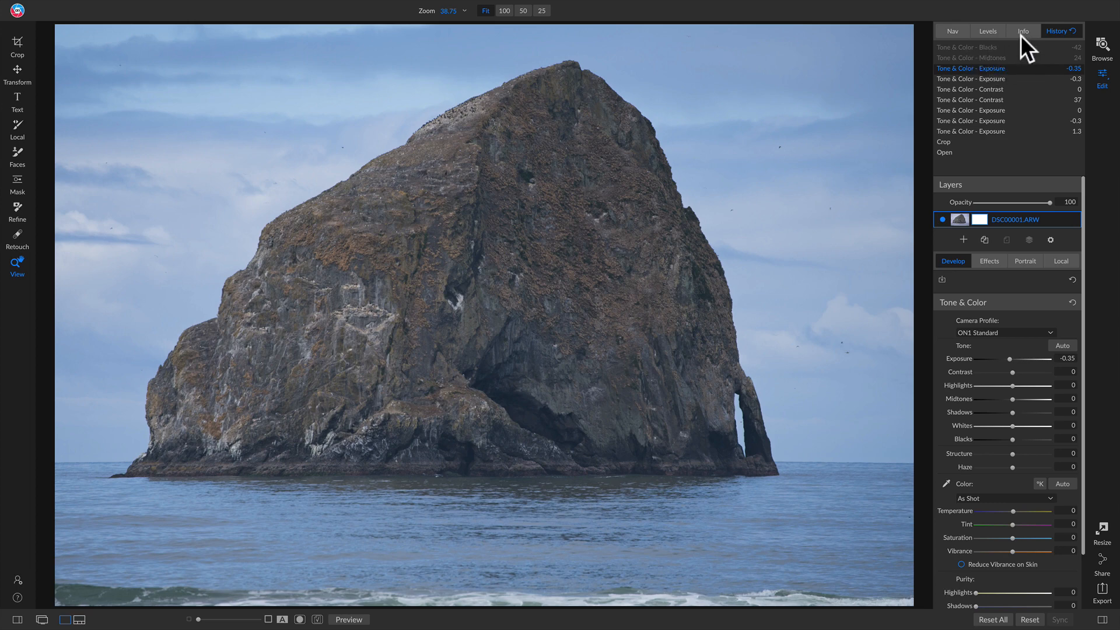
Set the tone Shadows to 15 and Blacks to -13.
left_click(1017, 412)
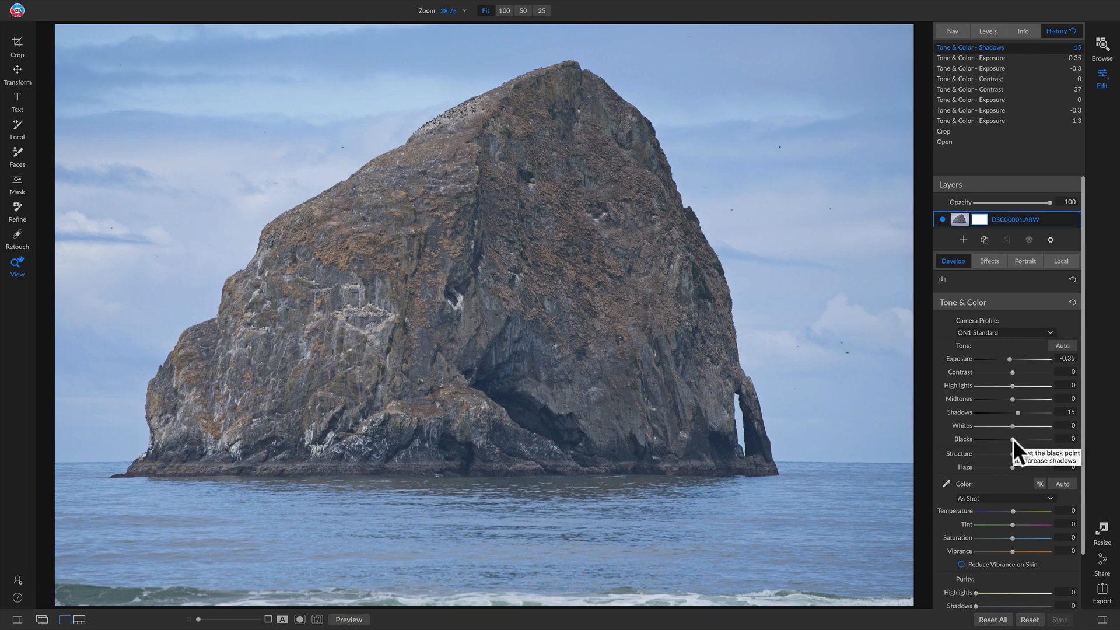
left_click_drag(1013, 439, 1004, 440)
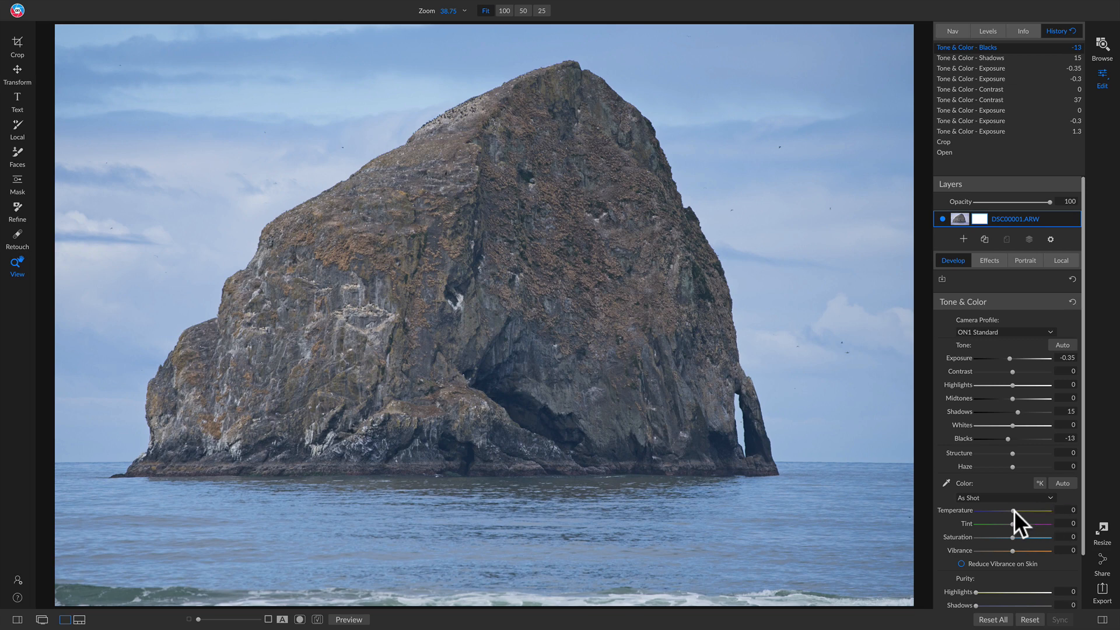
Switch the color temperature to Kelvin values and warm the photo to a temperature of 5513.
left_click(1041, 484)
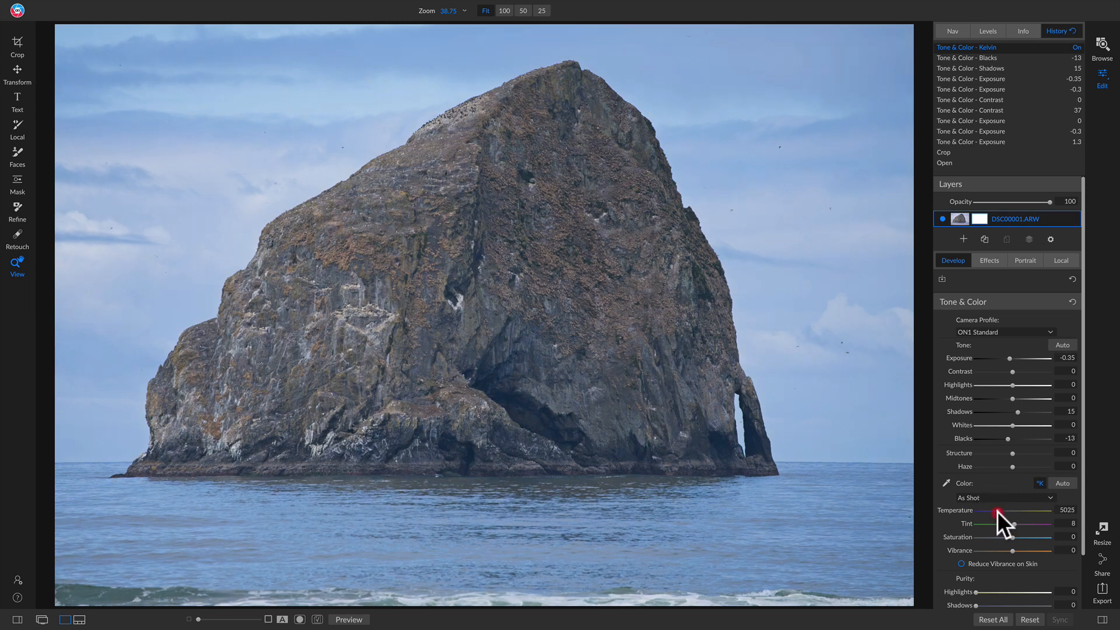
left_click_drag(999, 510, 1000, 510)
left_click_drag(1000, 510, 1000, 510)
scroll(1004, 482, "down", 2)
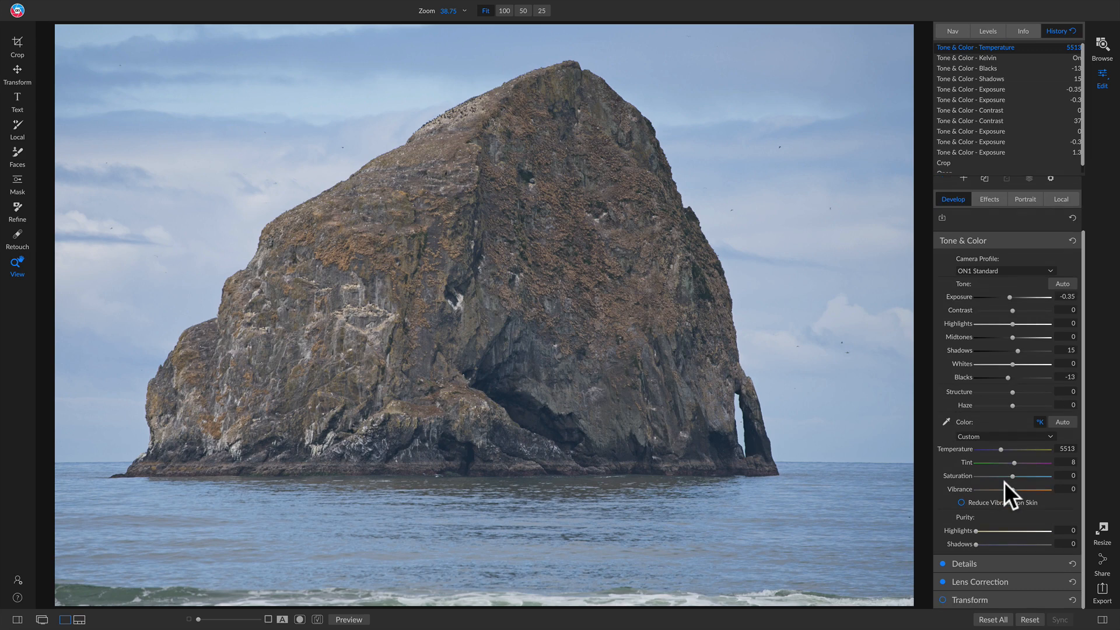
scroll(1004, 482, "up", 2)
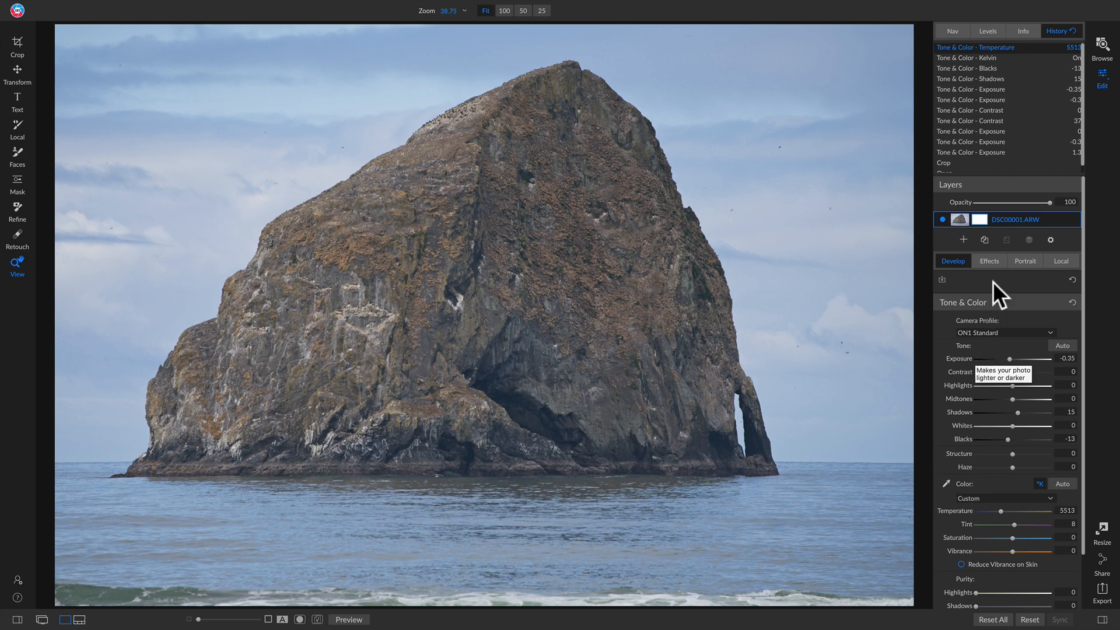
Search the effects filters for "detail" and add the Dynamic Contrast filter to the photo.
left_click(990, 257)
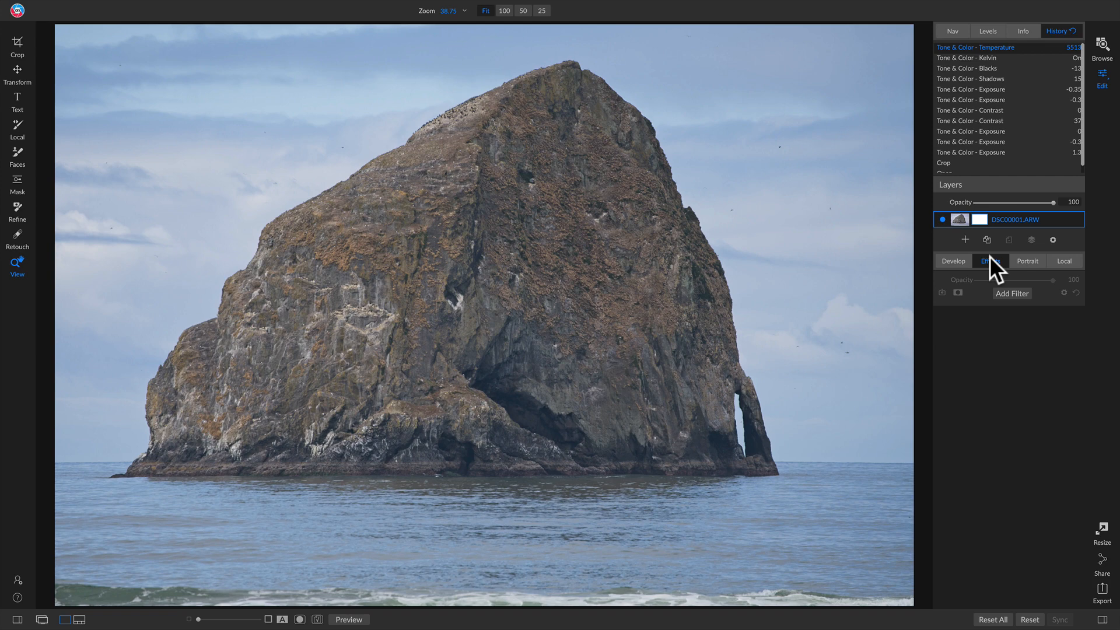
left_click(1017, 295)
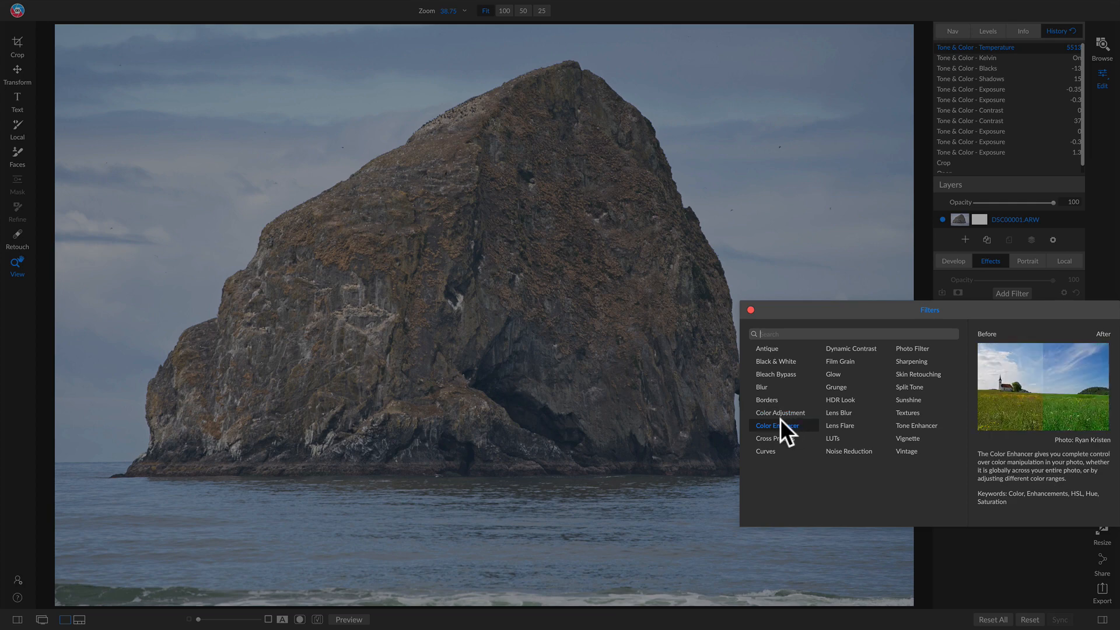
left_click(837, 329)
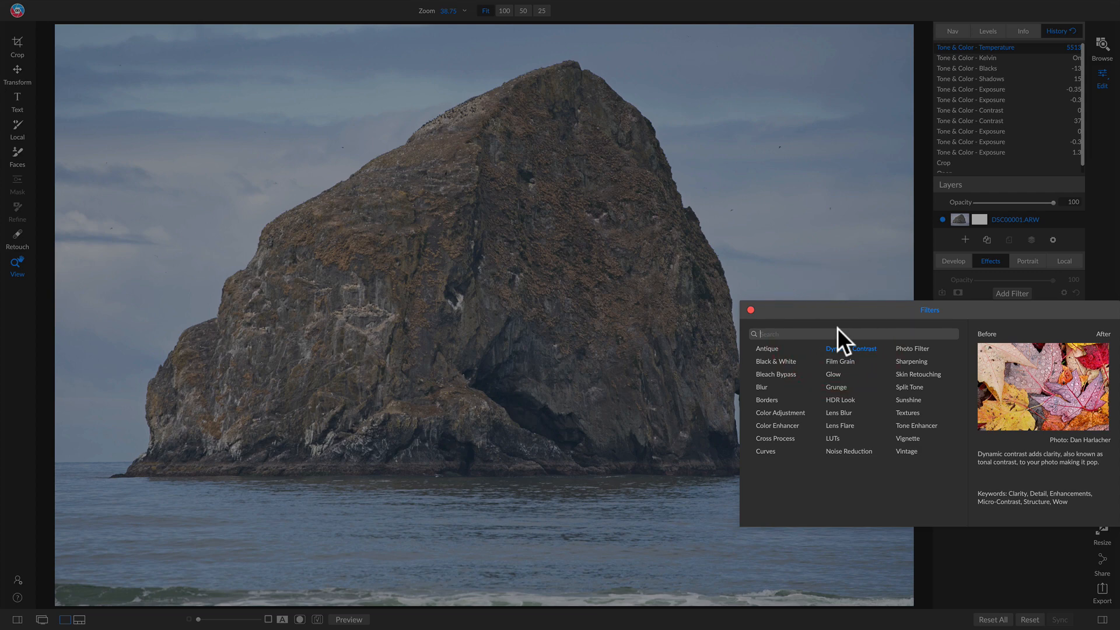
type("detail")
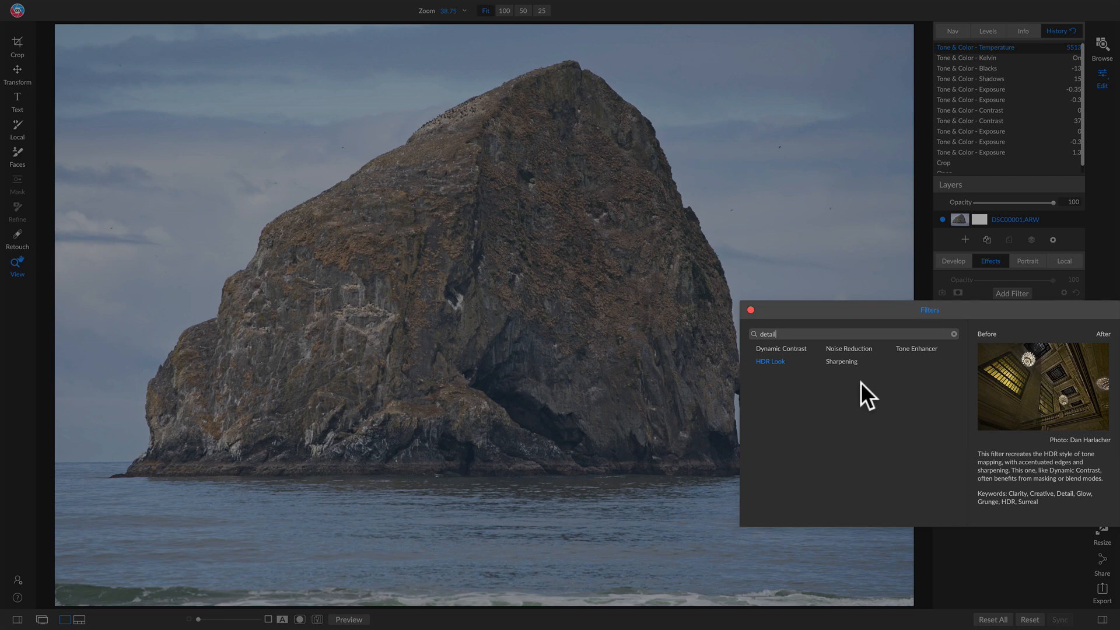
left_click(780, 348)
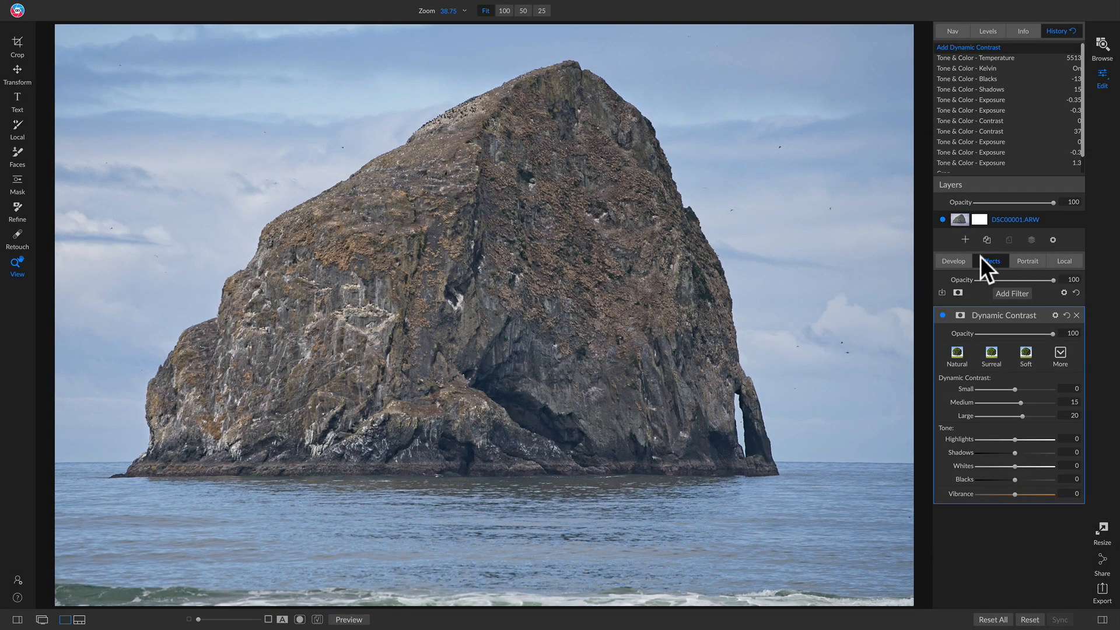
Compare the photo with and without Dynamic Contrast, and look over the available filters and the filter's additional styles.
left_click(941, 314)
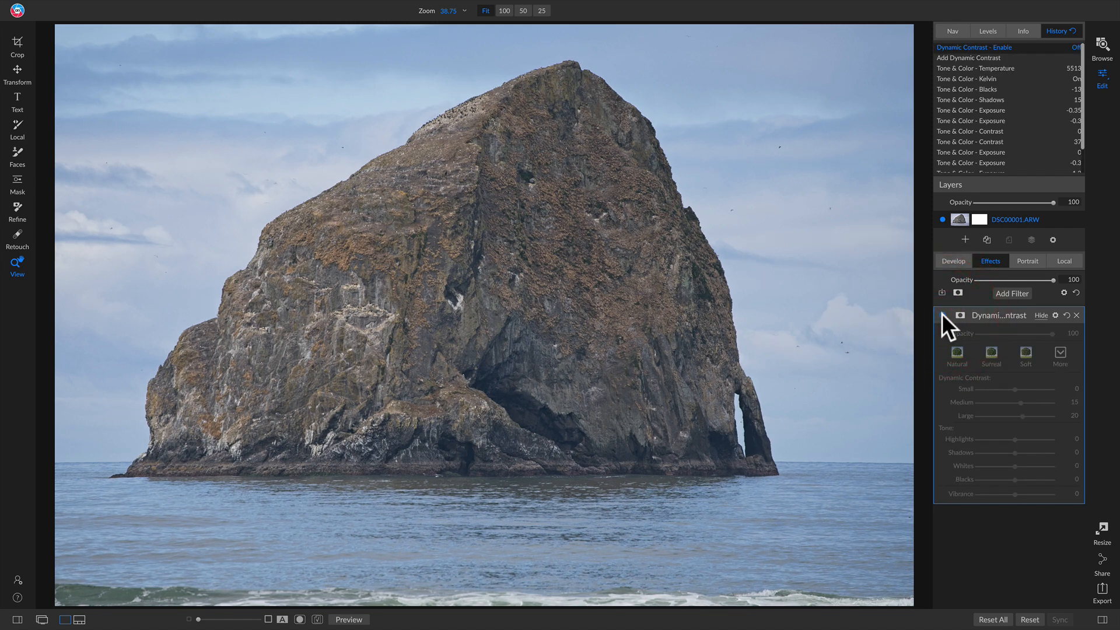
left_click(942, 313)
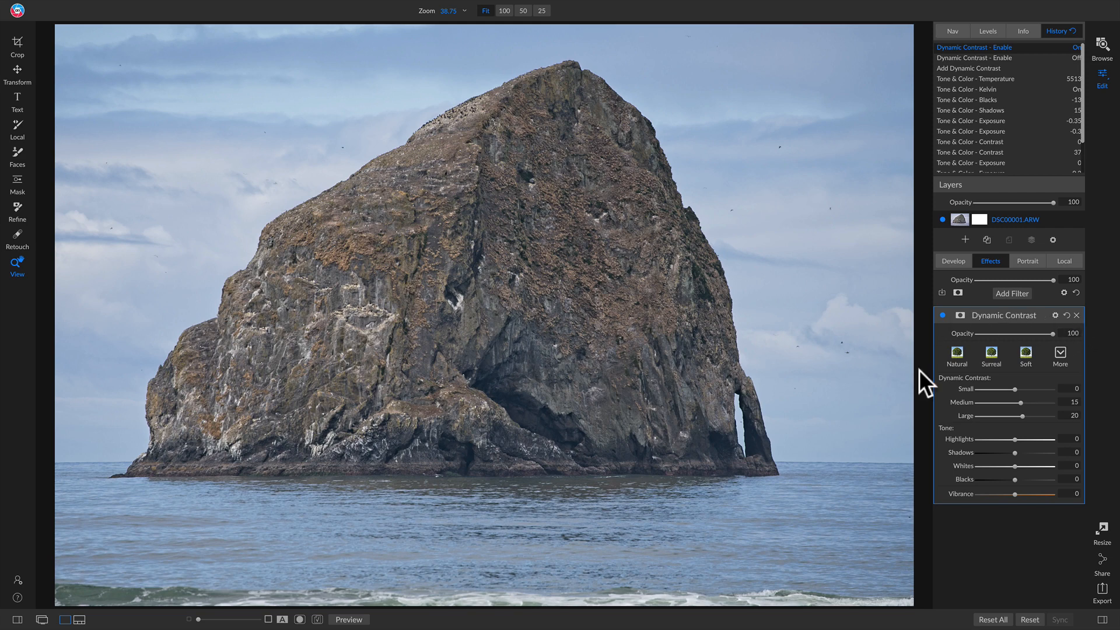
left_click(1005, 292)
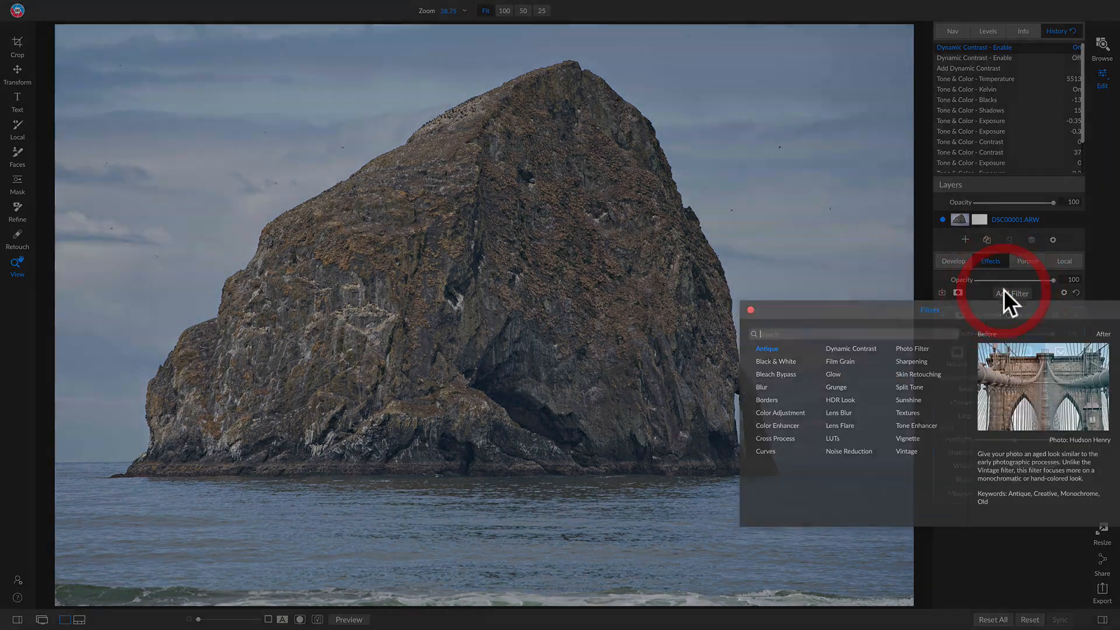
left_click(750, 311)
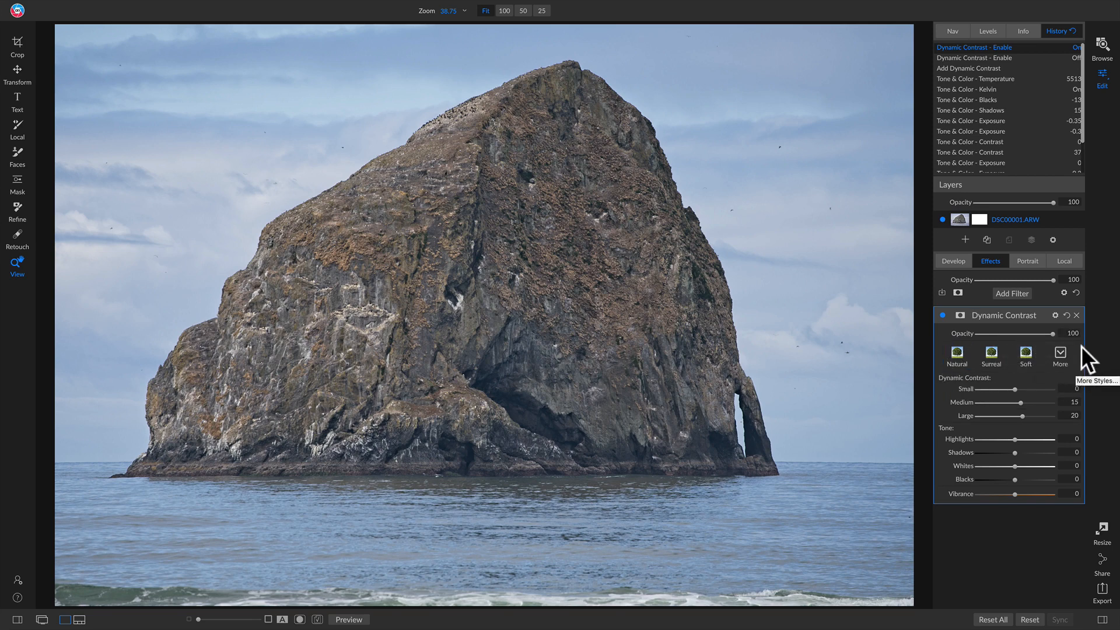
left_click(1061, 351)
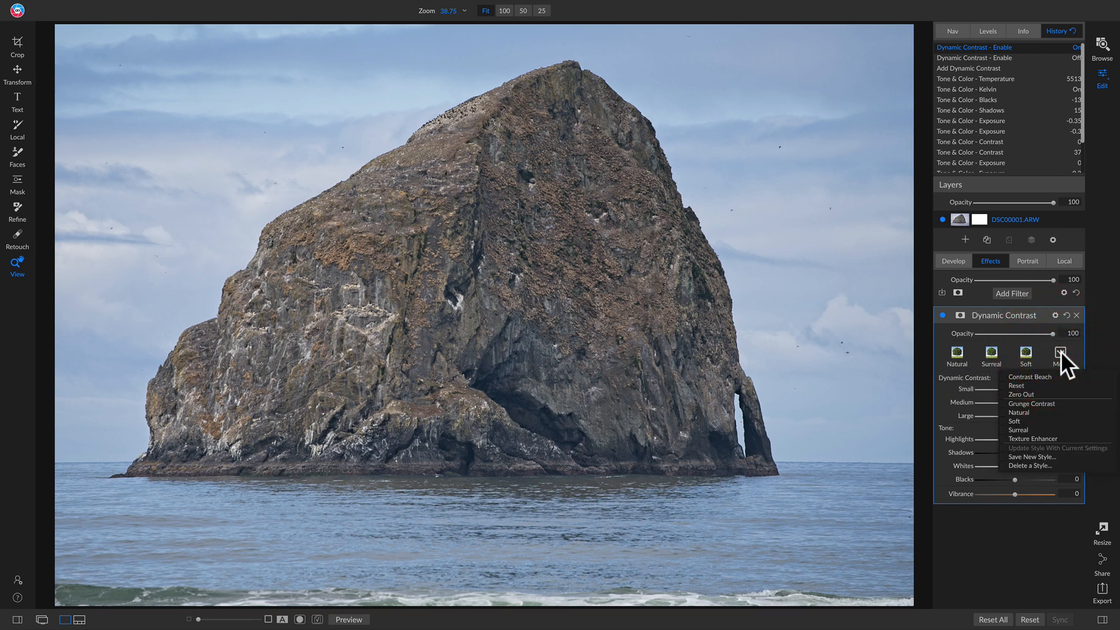
left_click(1060, 351)
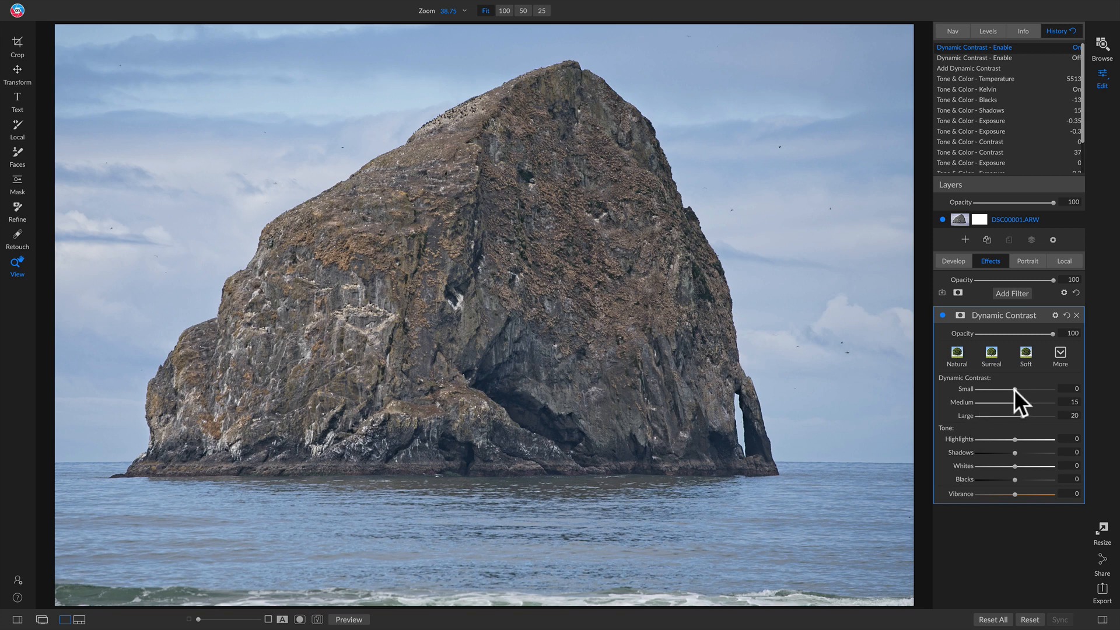
In Dynamic Contrast, set Small to 10, Shadows to 8, Whites to 11, Blacks to -8 and Vibrance to 44.
left_click_drag(1014, 390, 988, 389)
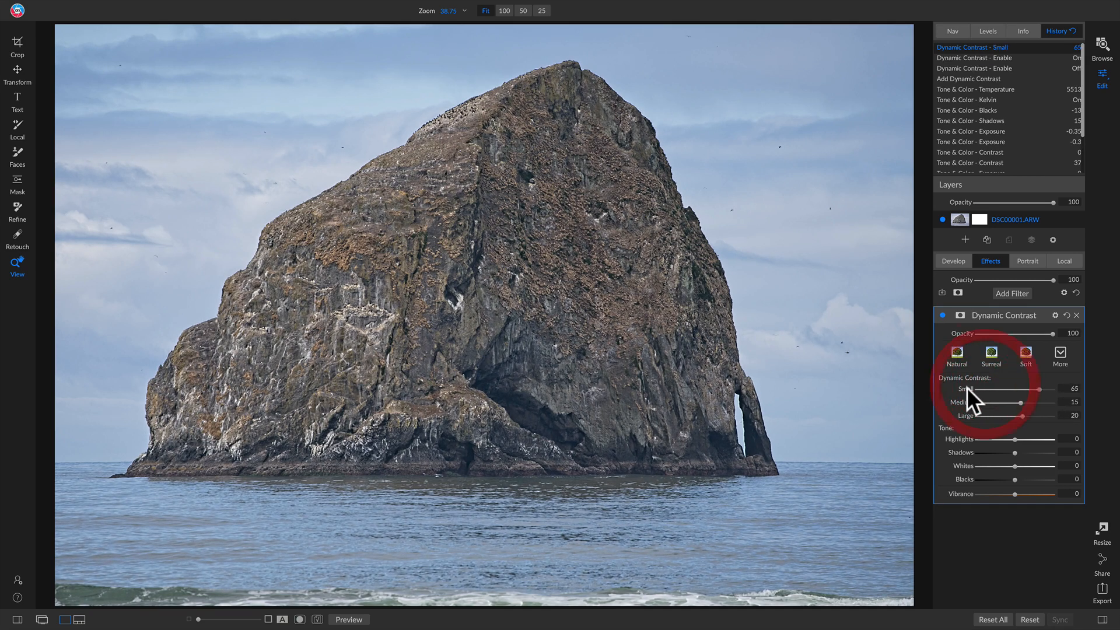
double_click(964, 389)
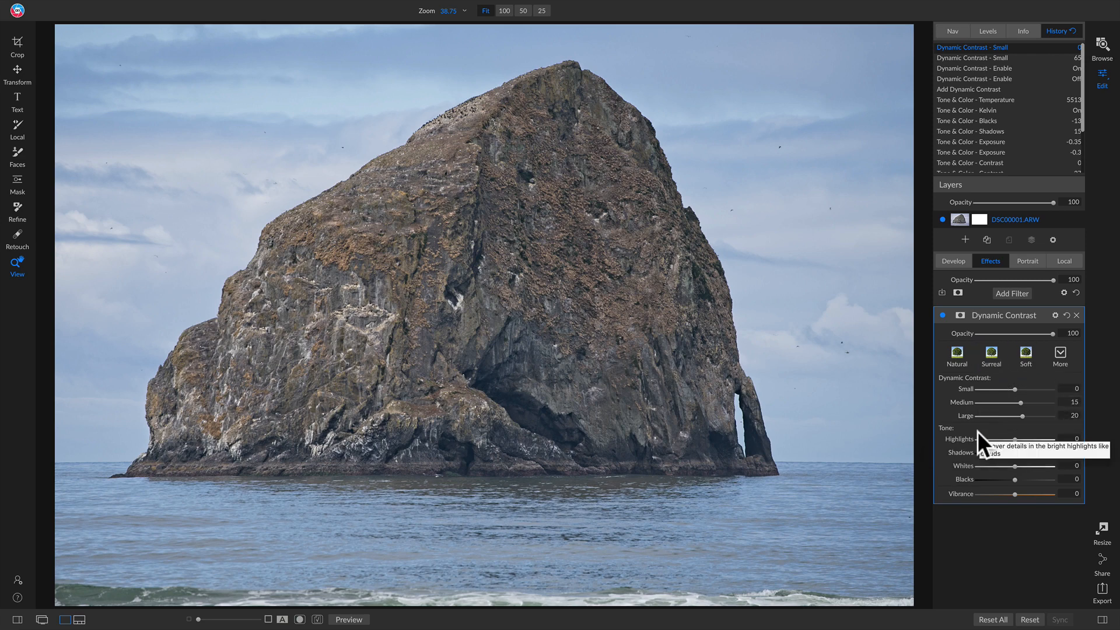
left_click_drag(1015, 389, 1018, 390)
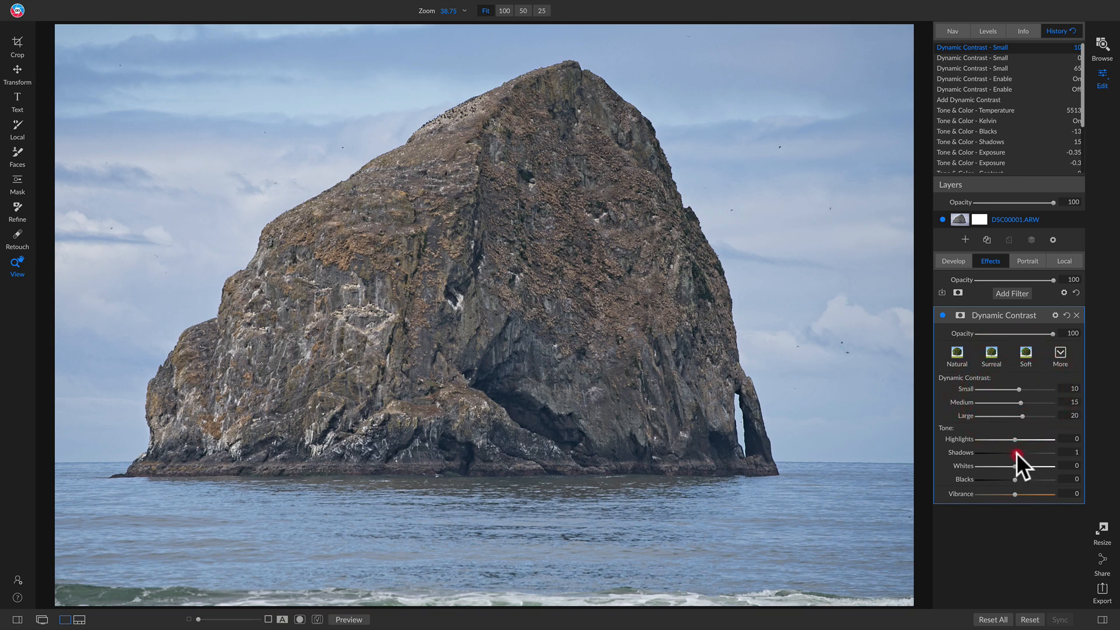
left_click_drag(1016, 453, 1030, 494)
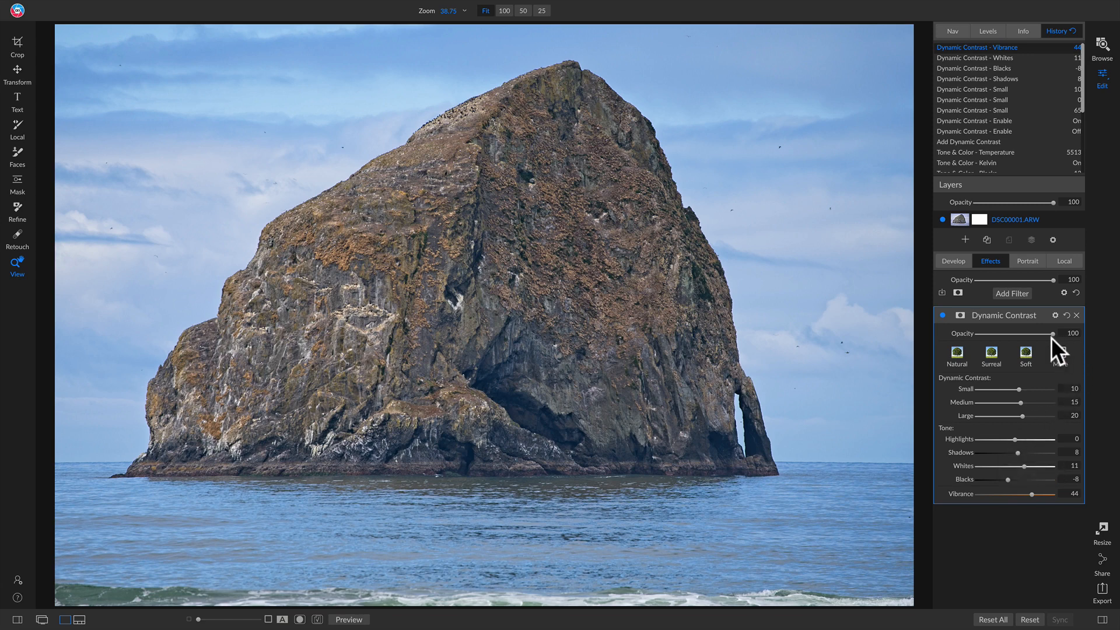
Save the current Dynamic Contrast settings as a new style named "Fave DC" and apply that style from the filter's additional styles.
left_click(1061, 353)
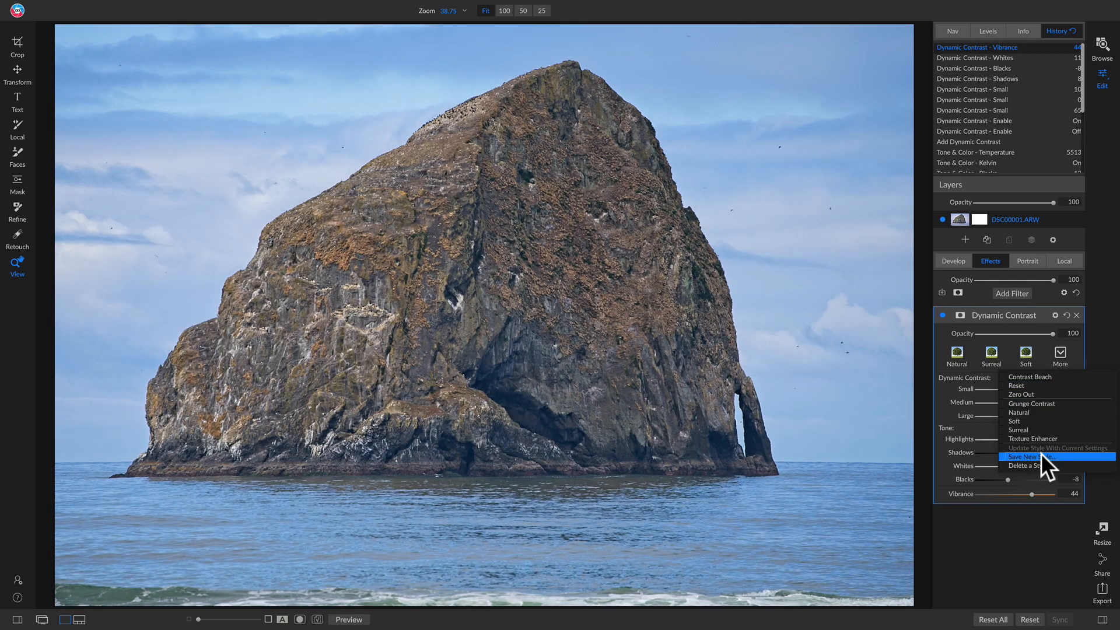
left_click(1040, 456)
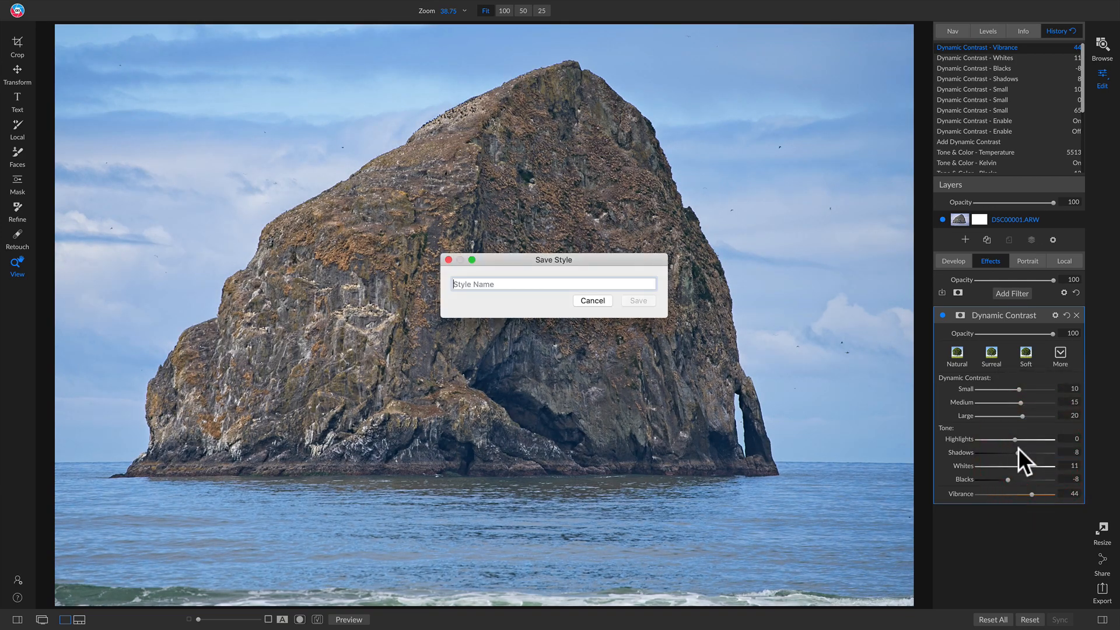
type("Fave")
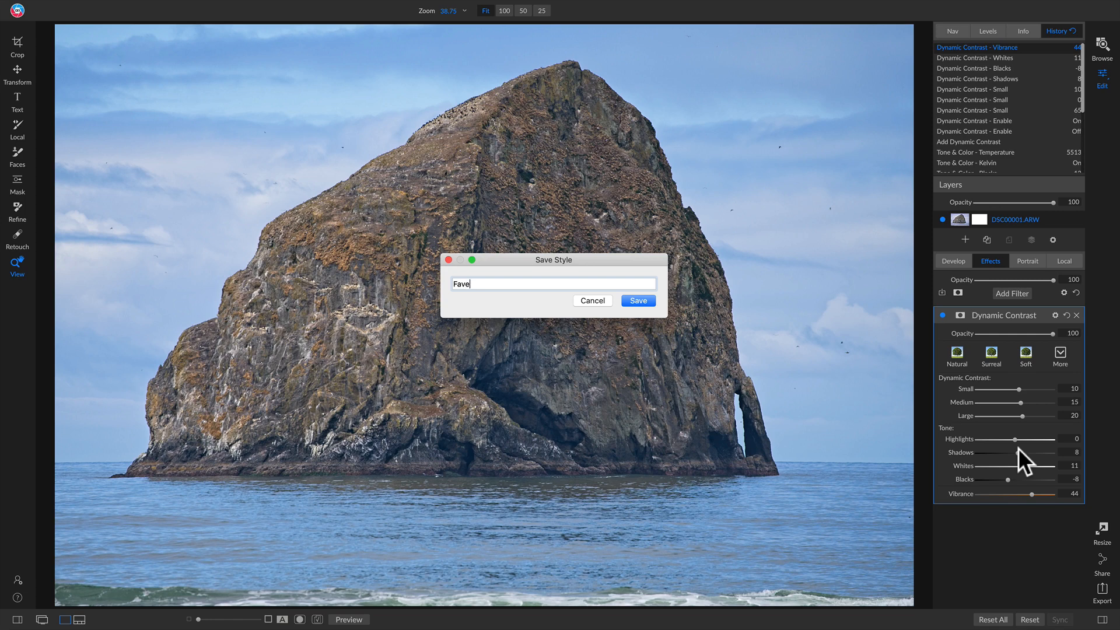
type(" DC")
key("Return")
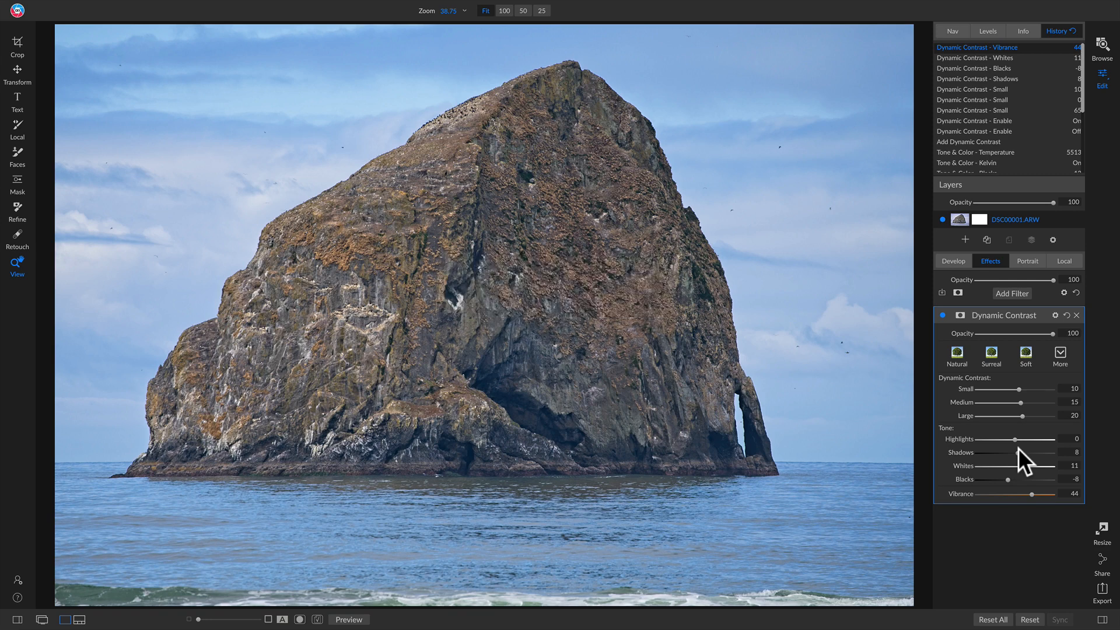
left_click(1056, 351)
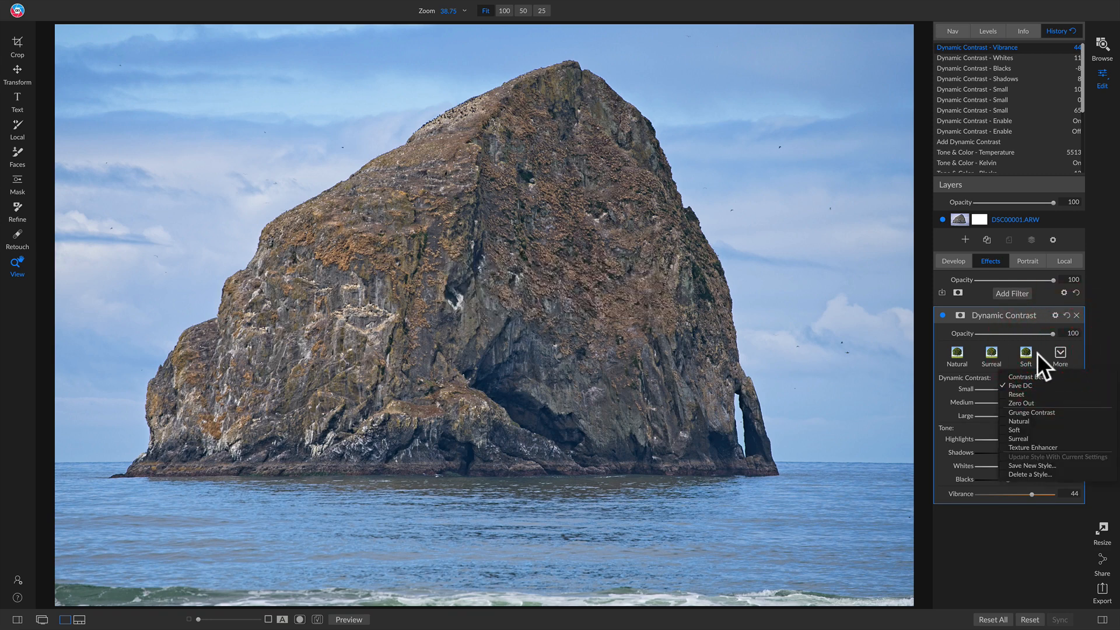
left_click(1024, 385)
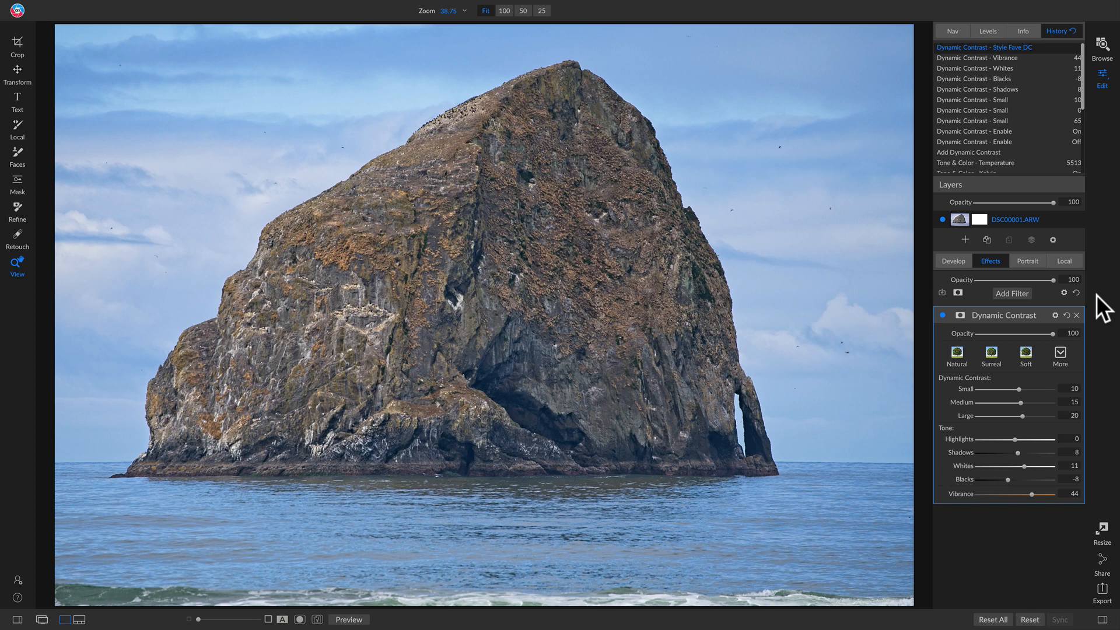
Start a local adjustment on the photo and compare the image with the adjustment off and on.
left_click(1062, 260)
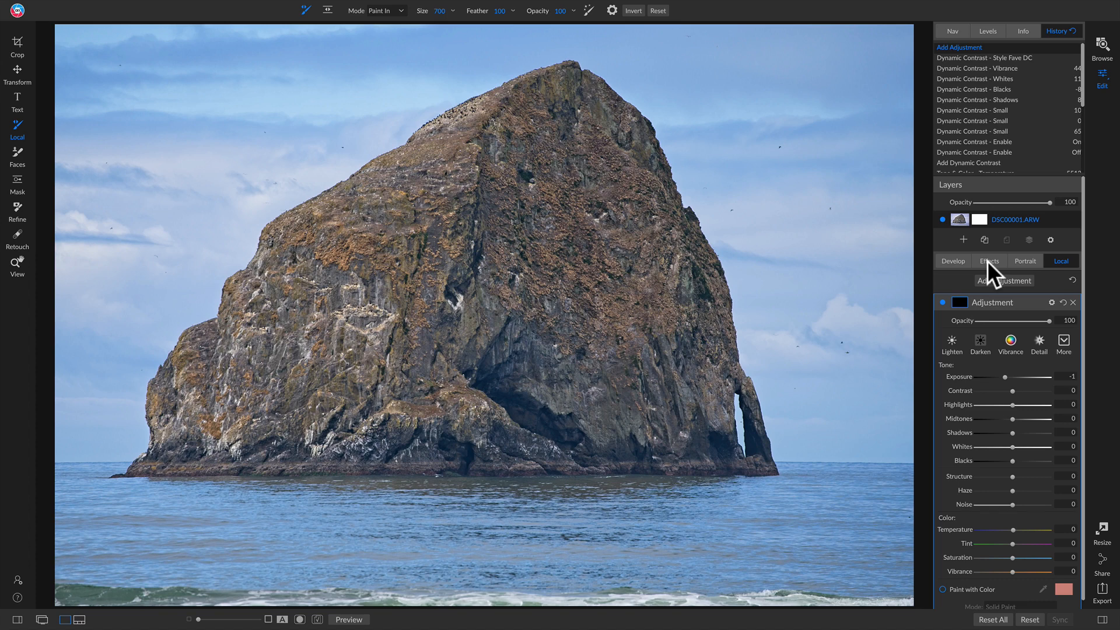
left_click(942, 302)
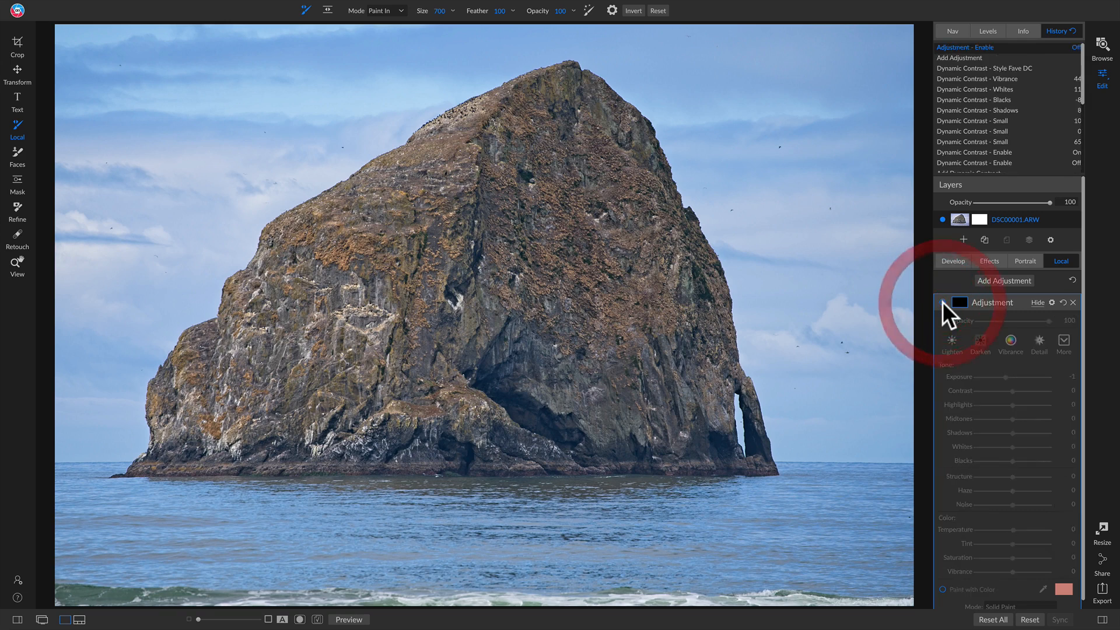
left_click(942, 301)
left_click(943, 302)
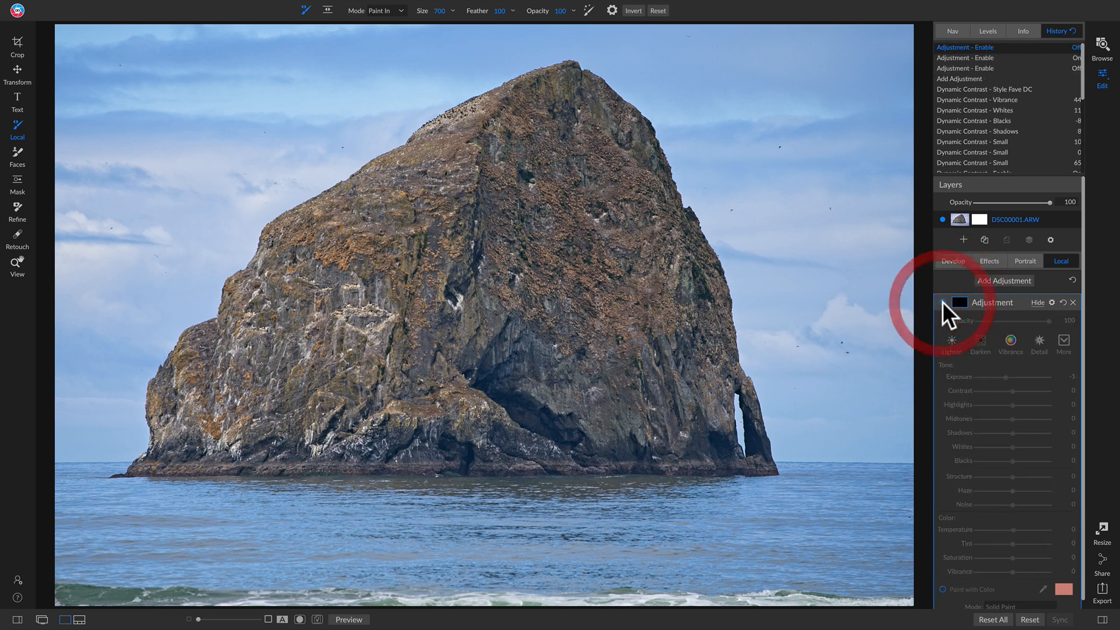
left_click(943, 302)
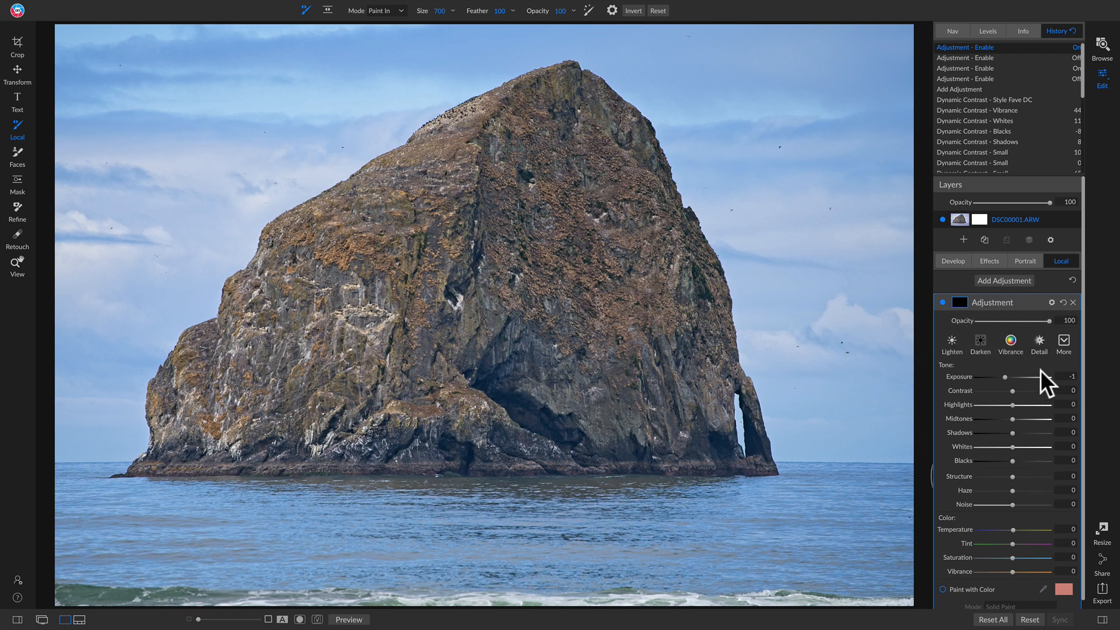
Show the adjustment's mask options and paint the darkening over the water in Paint In mode with a 1400 brush.
left_click(959, 303)
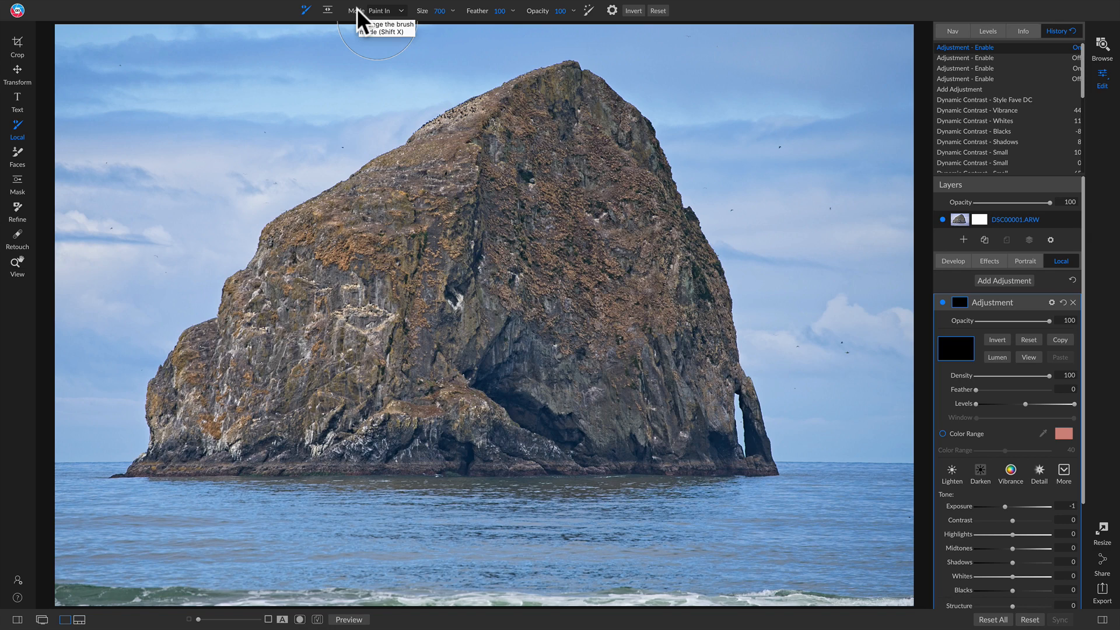
left_click(402, 11)
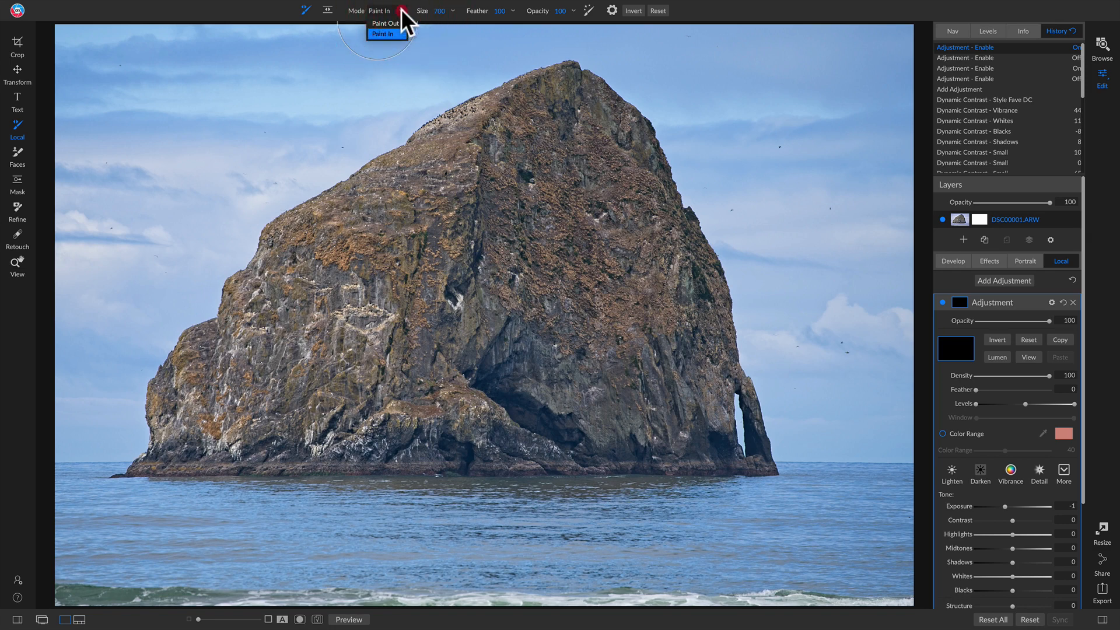
left_click(402, 10)
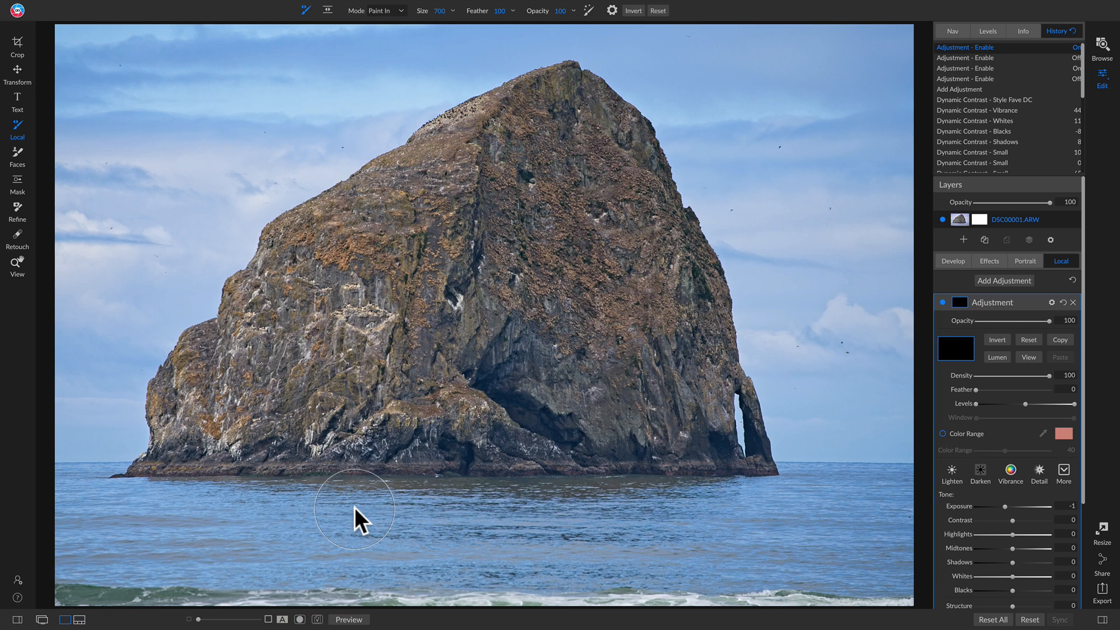
key("bracketright")
key("bracketright")
key("bracketright")
key("bracketright")
key("bracketright")
key("bracketright")
key("bracketright")
mouse_move(92, 554)
left_mouse_down()
mouse_move(458, 575)
mouse_move(71, 510)
mouse_move(297, 542)
mouse_move(824, 525)
mouse_move(528, 566)
mouse_move(994, 577)
mouse_move(358, 563)
mouse_move(88, 528)
mouse_move(368, 555)
mouse_move(880, 558)
mouse_move(524, 580)
mouse_move(100, 570)
mouse_move(570, 587)
left_mouse_up()
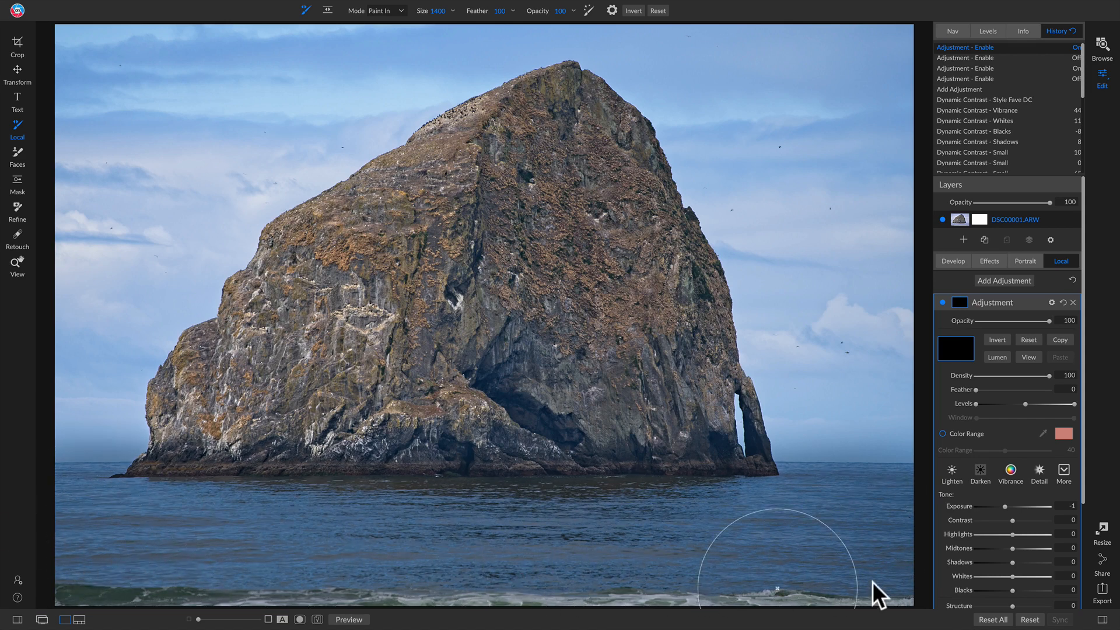
left_click_drag(239, 547, 95, 561)
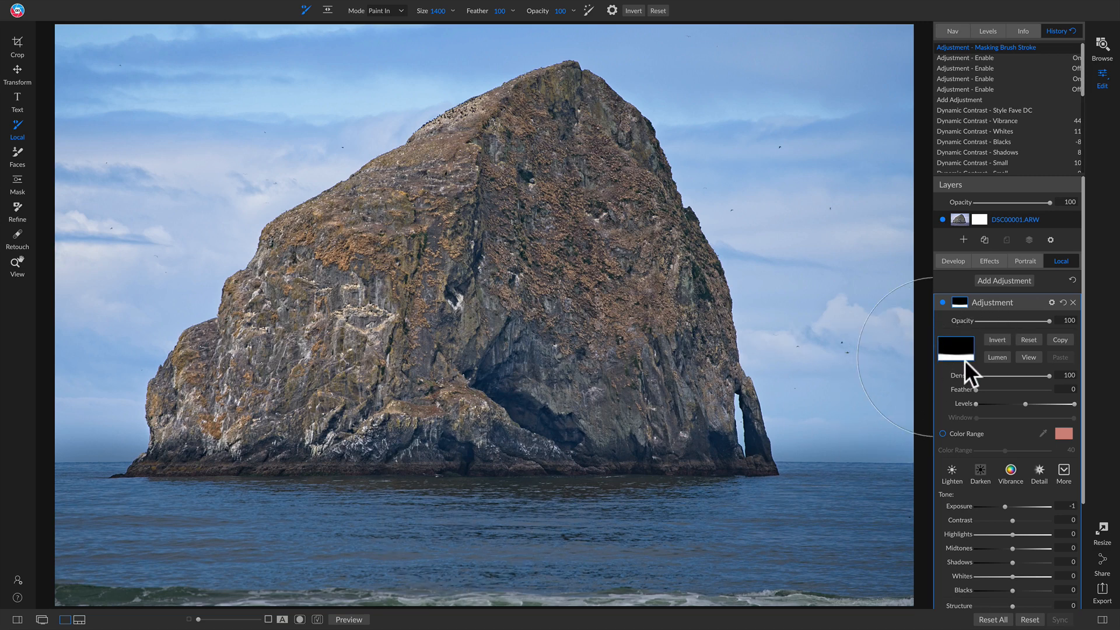
Inspect the local adjustment's mask in black and white, and compare the water with the adjustment off and on.
scroll(963, 329, "down", 1)
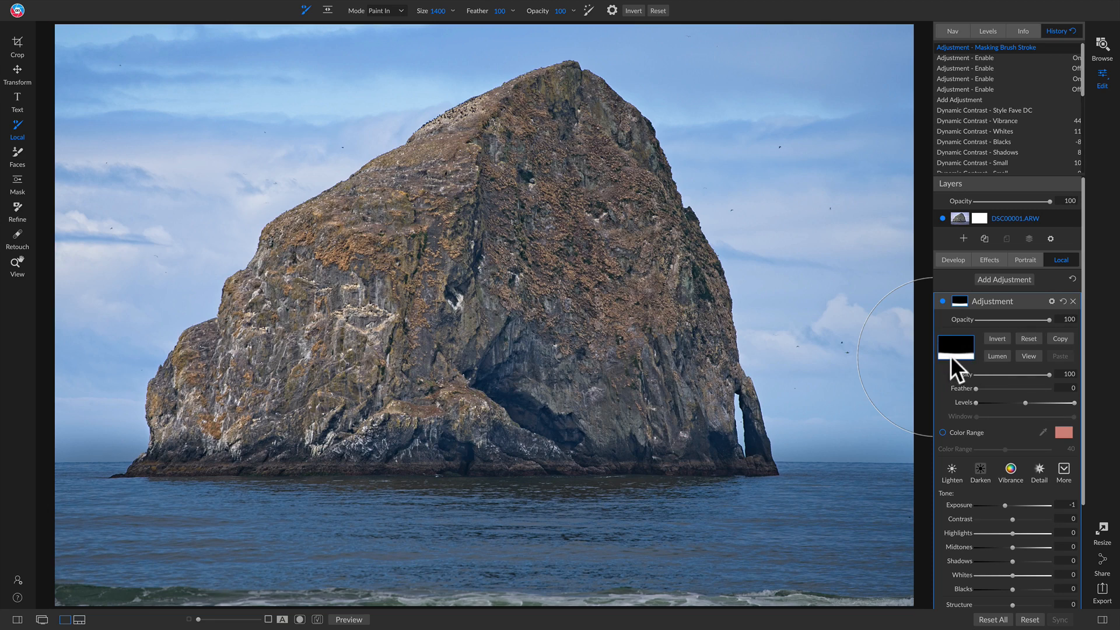
scroll(963, 356, "up", 1)
scroll(1027, 357, "down", 1)
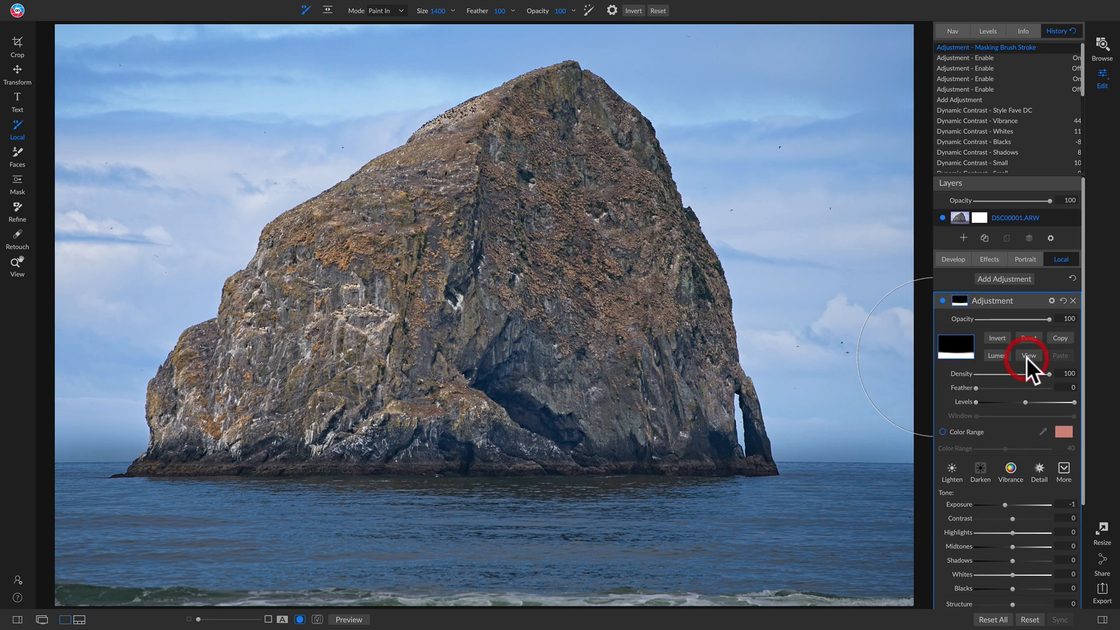
left_click(1026, 356)
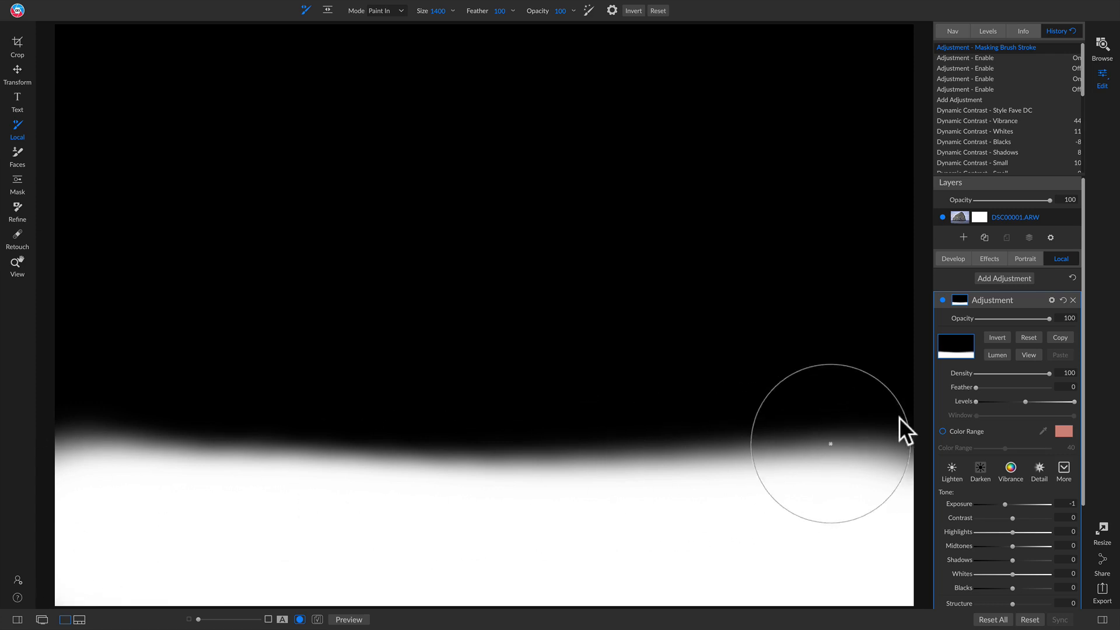
left_click(1029, 354)
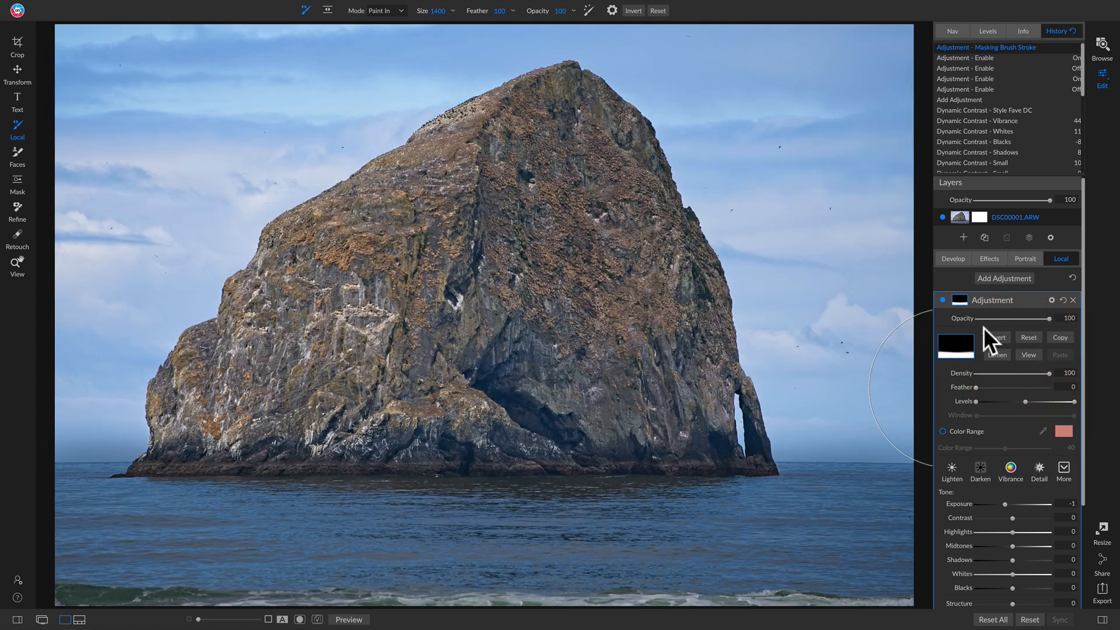
left_click(942, 301)
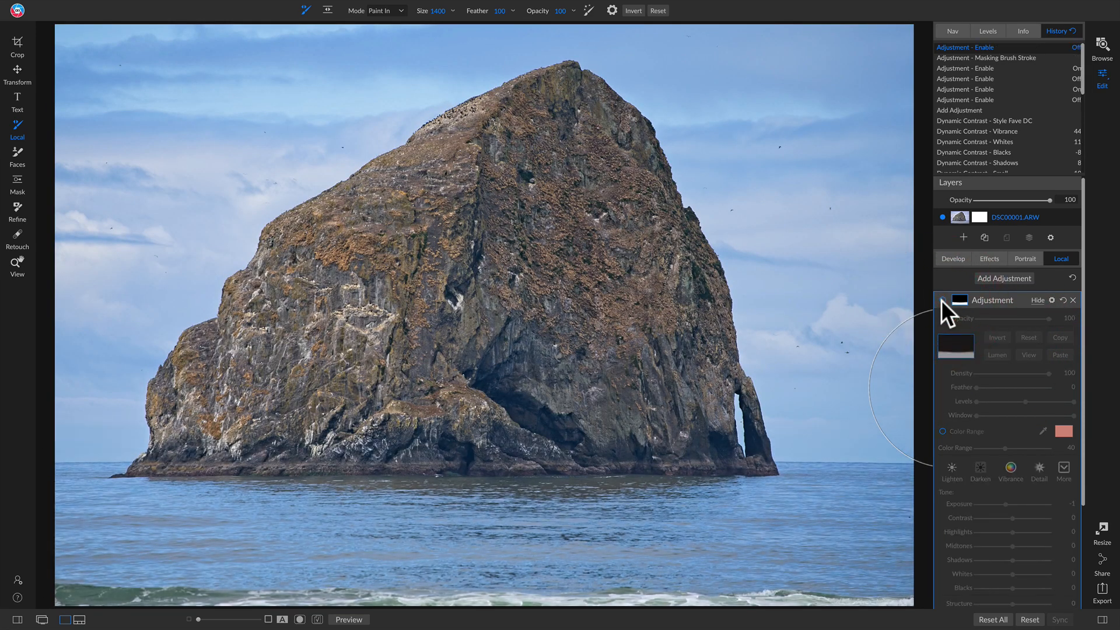
left_click(942, 300)
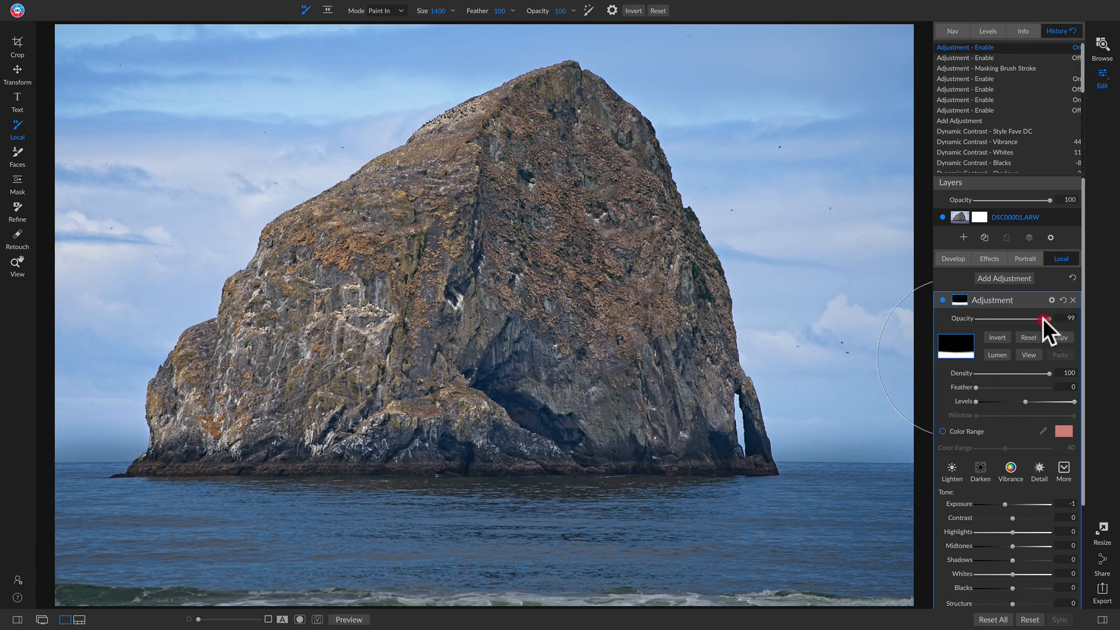
Lower the local adjustment's opacity to 28 and compare the photo with the adjustment off and on.
left_click_drag(1008, 319, 985, 318)
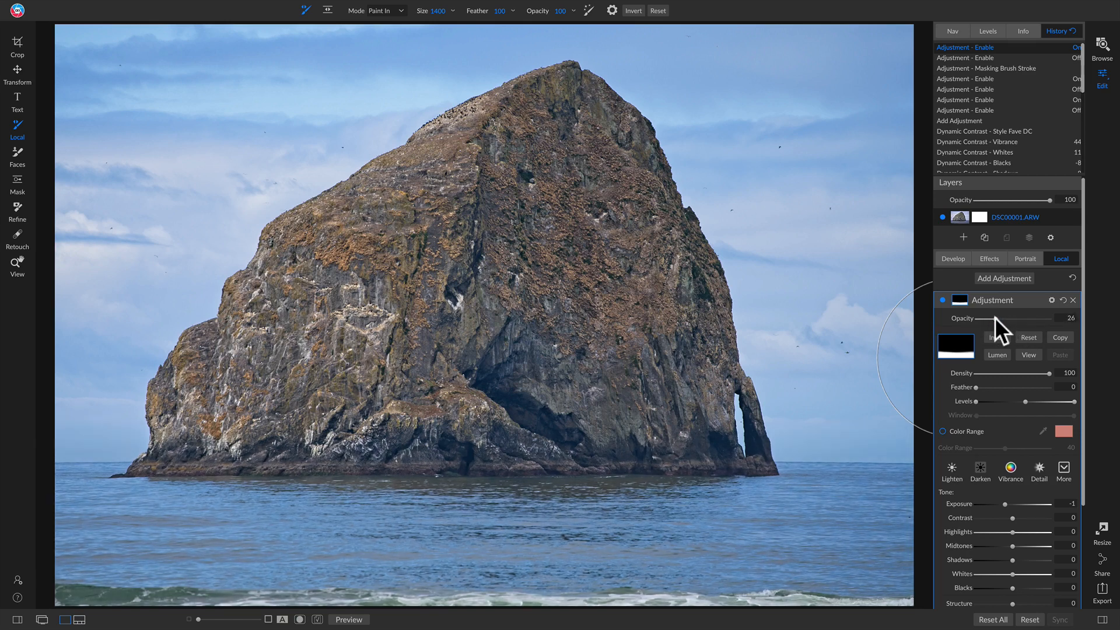
left_click_drag(996, 318, 997, 318)
left_click(942, 300)
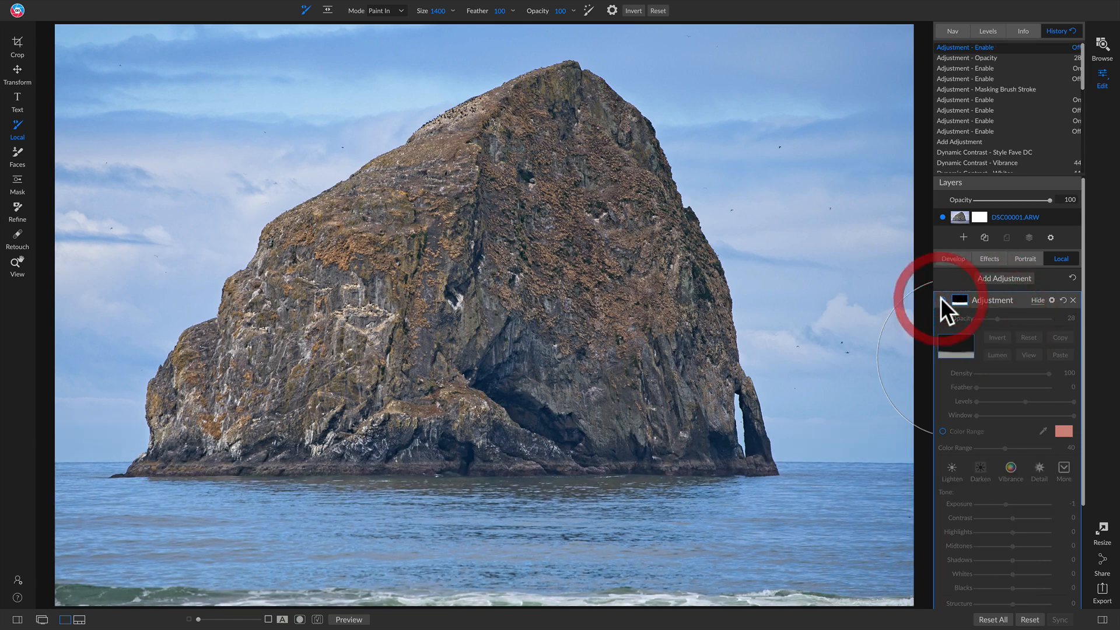
left_click(941, 299)
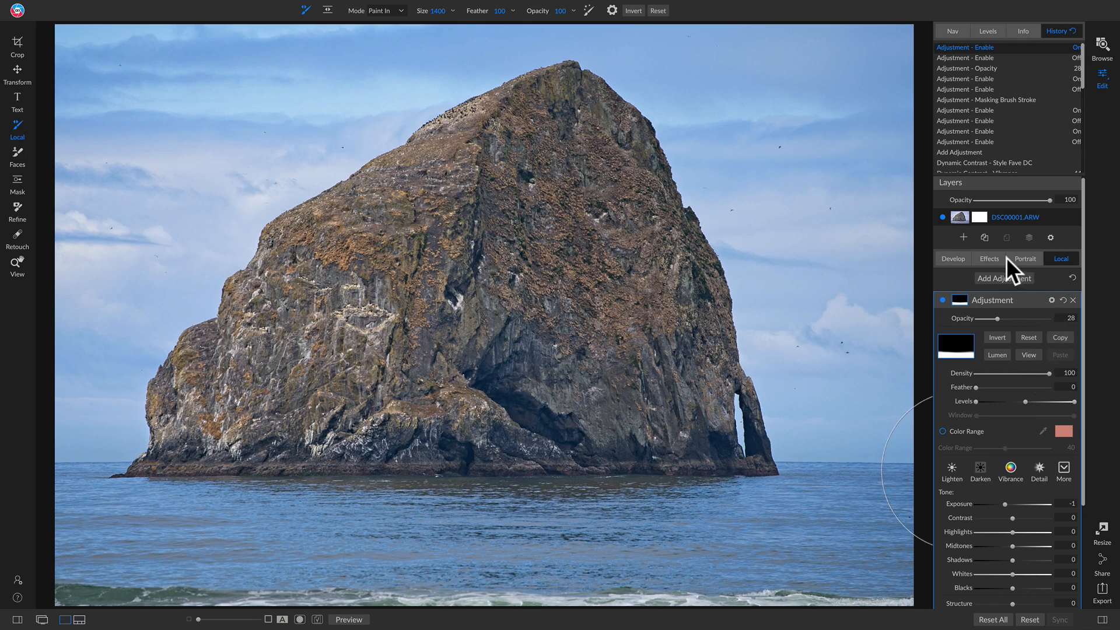
Open the Dynamic Contrast filter's mask, view it, and invert it to hide the effect from the whole photo.
left_click(990, 259)
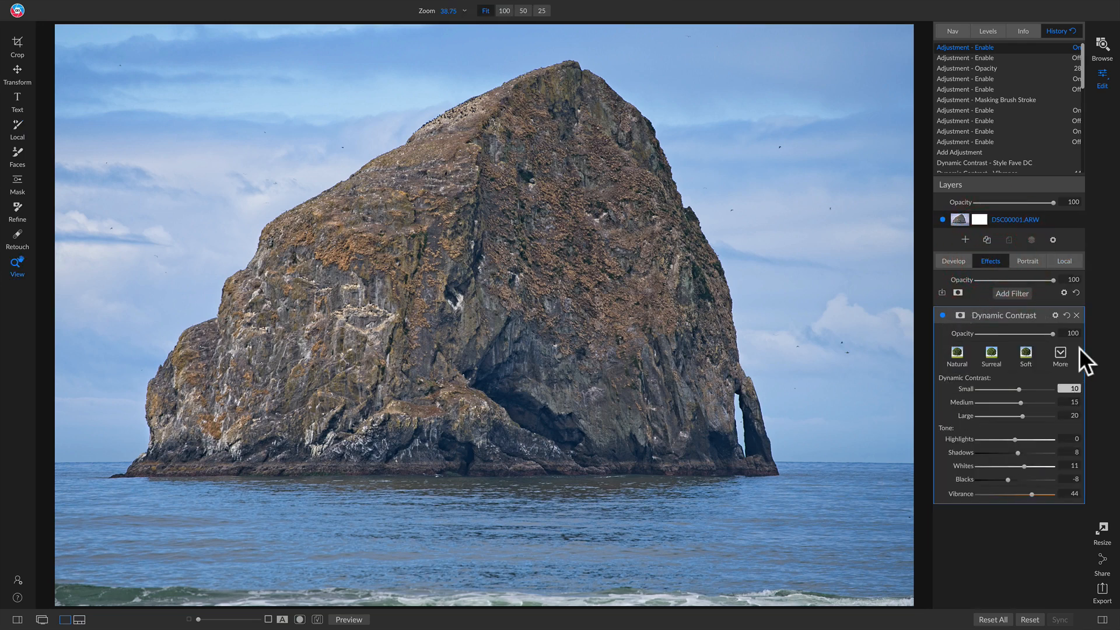
mouse_move(970, 317)
left_click(960, 316)
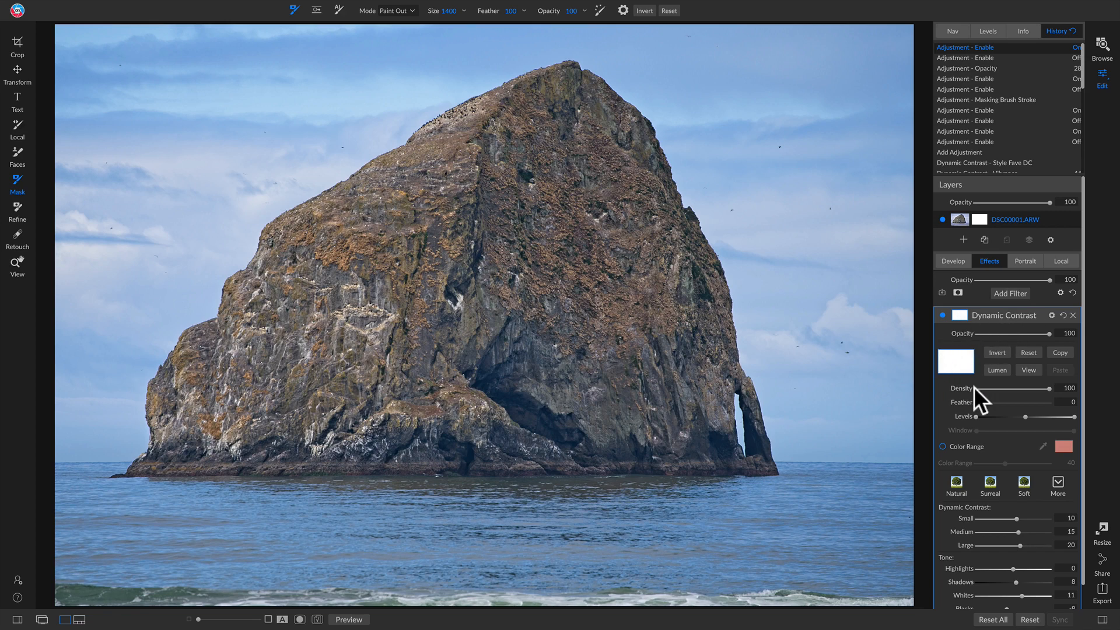
left_click(1028, 372)
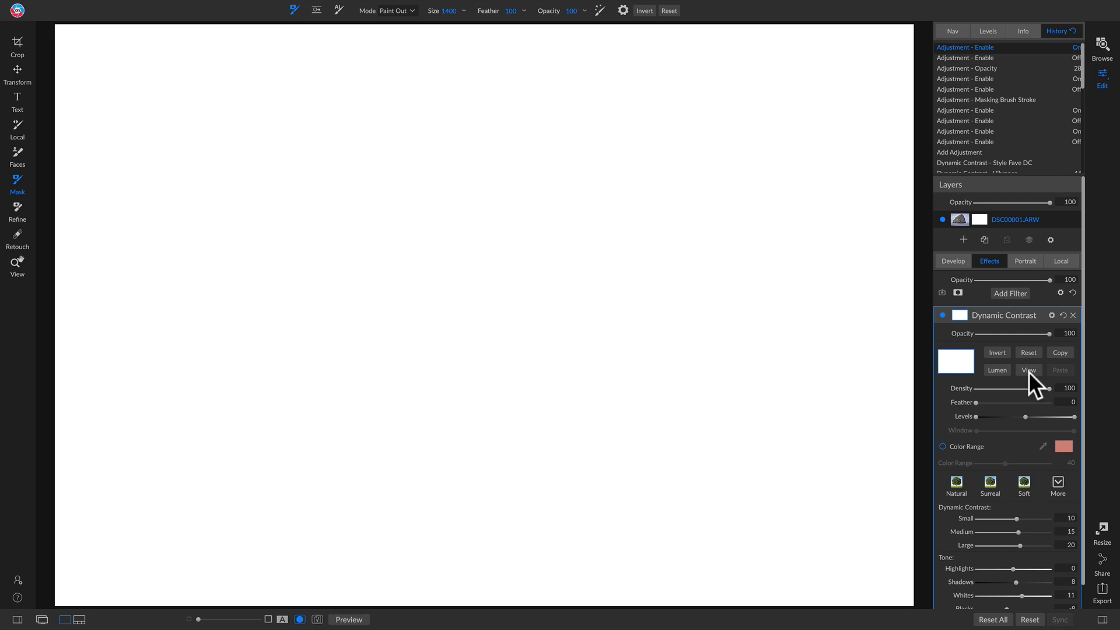
left_click(1029, 371)
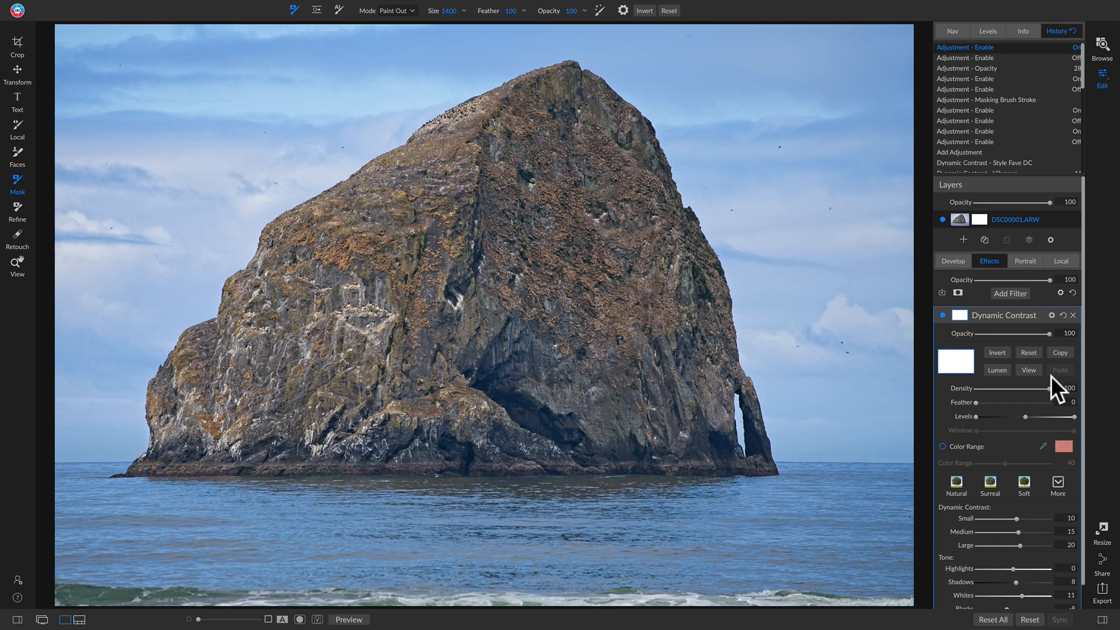
left_click(1000, 352)
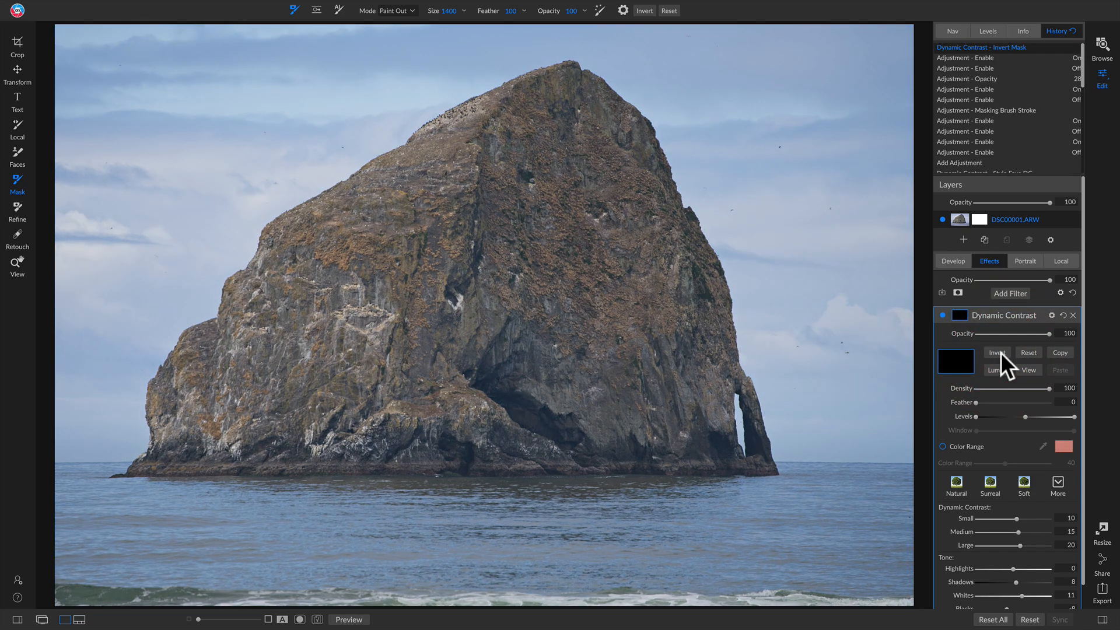
left_click(1030, 370)
left_click(1030, 370)
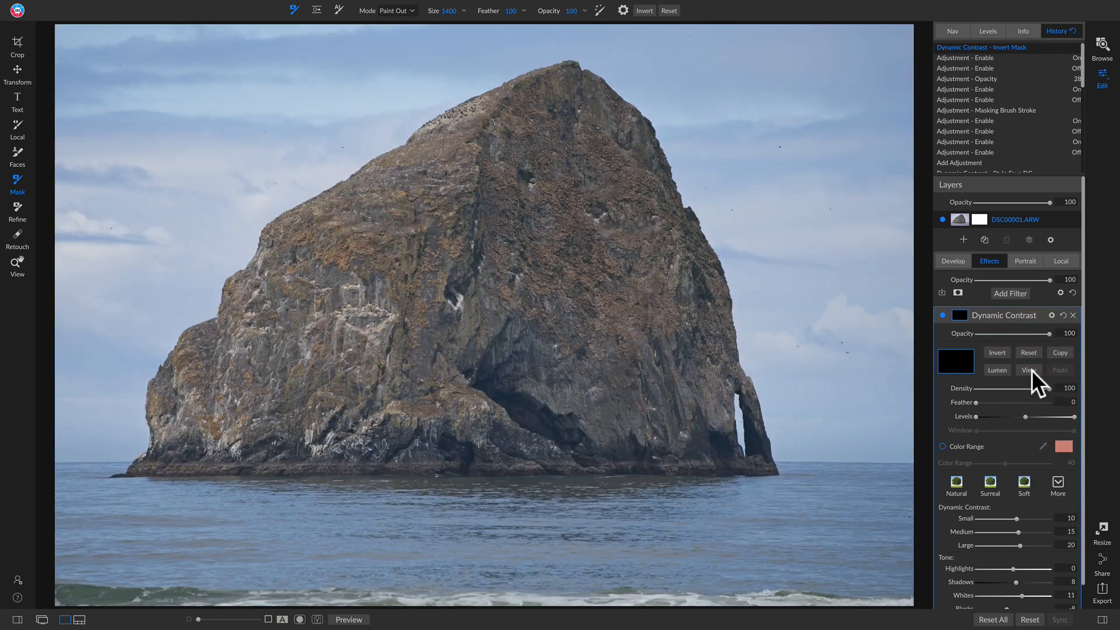
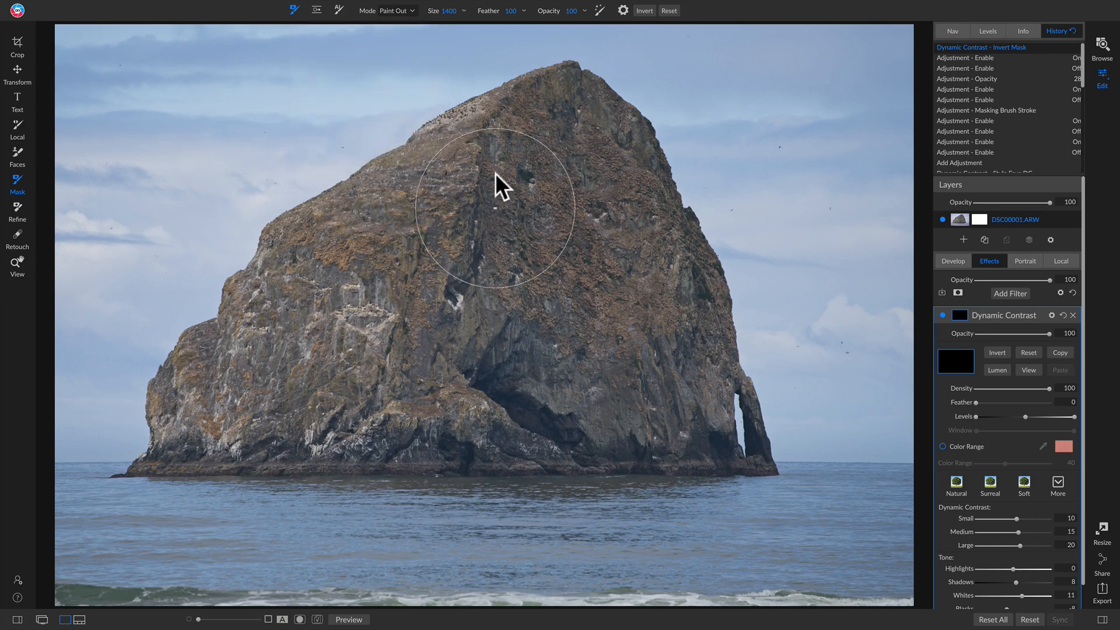
Paint the Dynamic Contrast effect back over the rock in Paint In mode with a brush size of 1100.
left_click(402, 11)
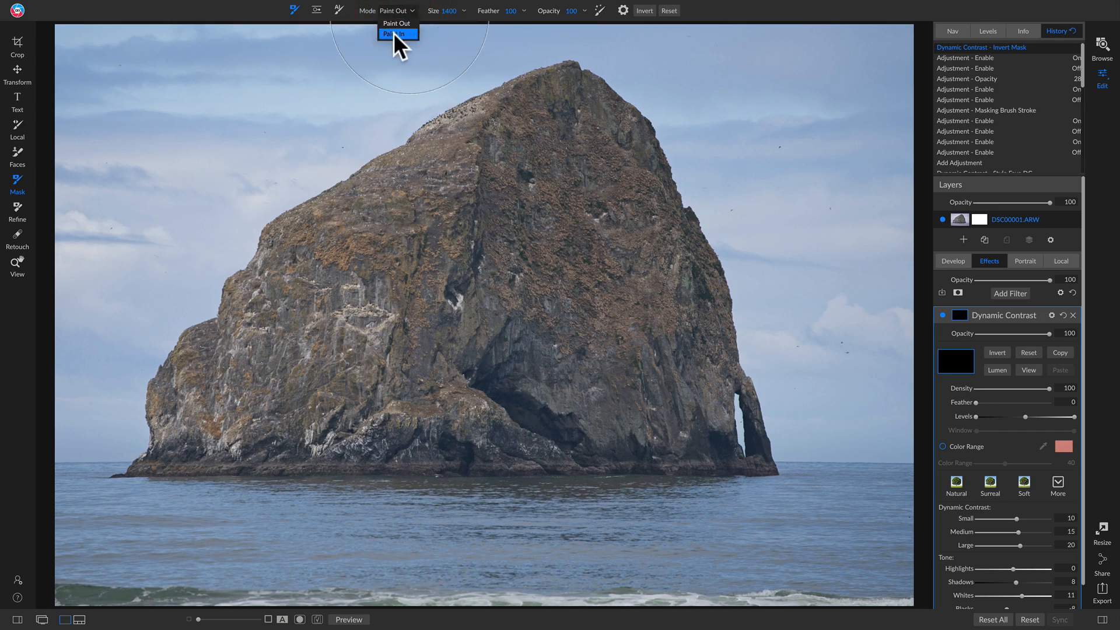
left_click(393, 33)
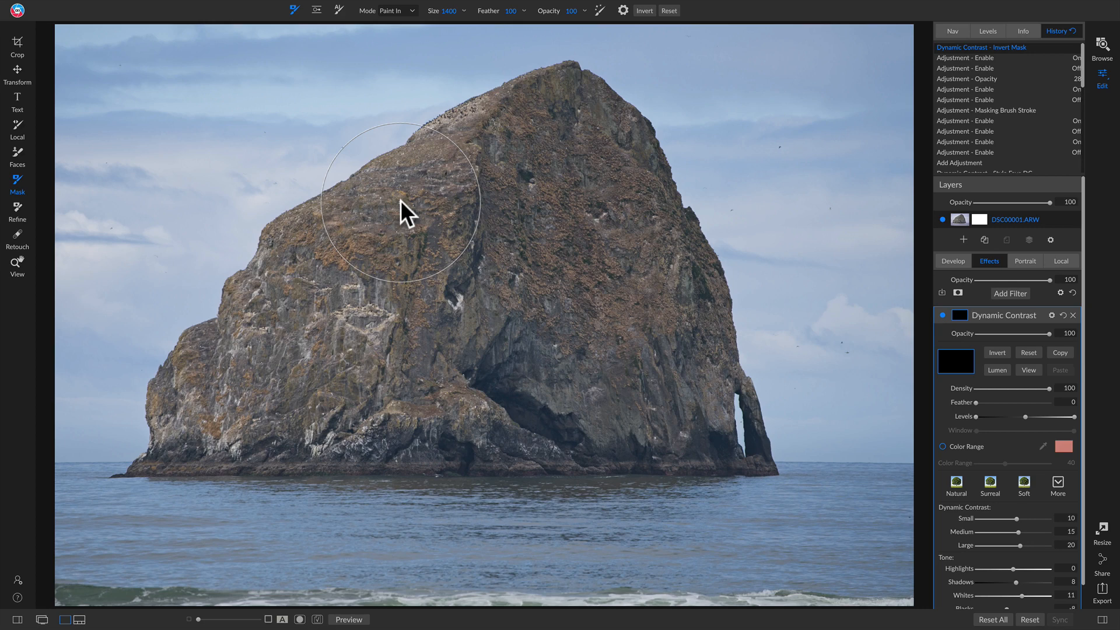
key("bracketleft")
key("bracketleft")
key("bracketleft")
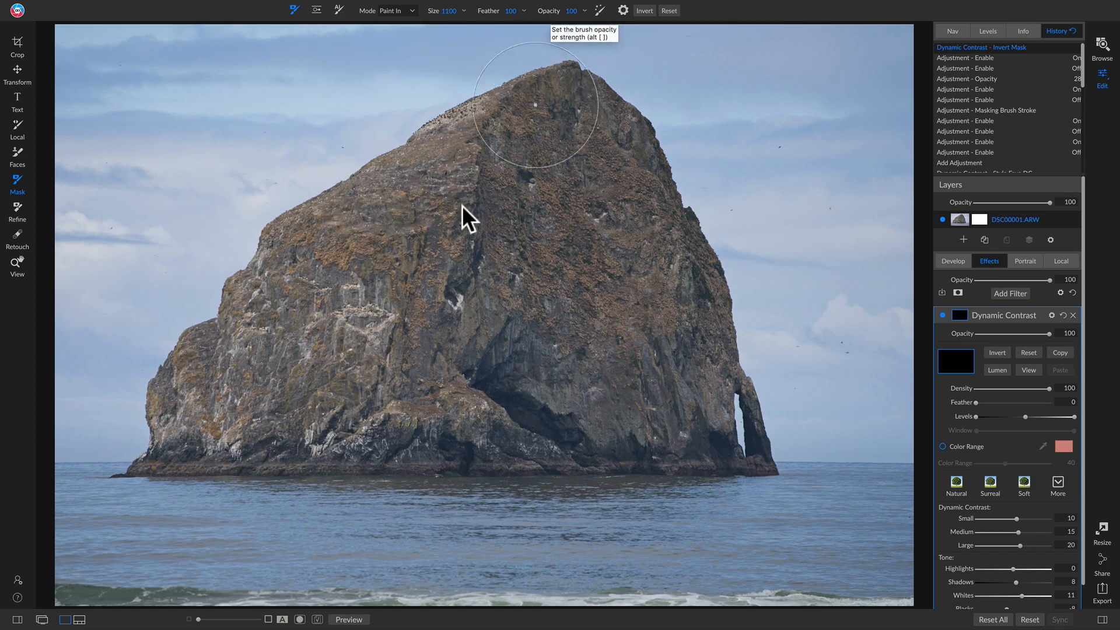
mouse_move(356, 284)
left_mouse_down()
mouse_move(451, 225)
mouse_move(484, 188)
mouse_move(468, 177)
mouse_move(407, 206)
mouse_move(473, 138)
mouse_move(531, 110)
mouse_move(583, 109)
mouse_move(609, 123)
mouse_move(624, 160)
mouse_move(633, 210)
mouse_move(613, 262)
mouse_move(548, 198)
mouse_move(500, 257)
mouse_move(549, 312)
mouse_move(547, 229)
mouse_move(430, 231)
mouse_move(217, 370)
mouse_move(208, 405)
mouse_move(239, 428)
mouse_move(293, 430)
mouse_move(518, 398)
mouse_move(616, 401)
mouse_move(603, 414)
mouse_move(414, 364)
mouse_move(404, 330)
mouse_move(434, 285)
mouse_move(489, 243)
mouse_move(547, 231)
mouse_move(589, 253)
mouse_move(617, 316)
mouse_move(623, 444)
mouse_move(635, 460)
mouse_move(706, 440)
mouse_move(678, 350)
mouse_move(677, 238)
mouse_move(654, 184)
mouse_move(583, 127)
mouse_move(495, 139)
mouse_move(441, 176)
mouse_move(396, 254)
mouse_move(268, 337)
mouse_move(254, 381)
mouse_move(260, 423)
mouse_move(199, 448)
mouse_move(184, 432)
mouse_move(200, 420)
mouse_move(253, 431)
mouse_move(344, 426)
left_mouse_up()
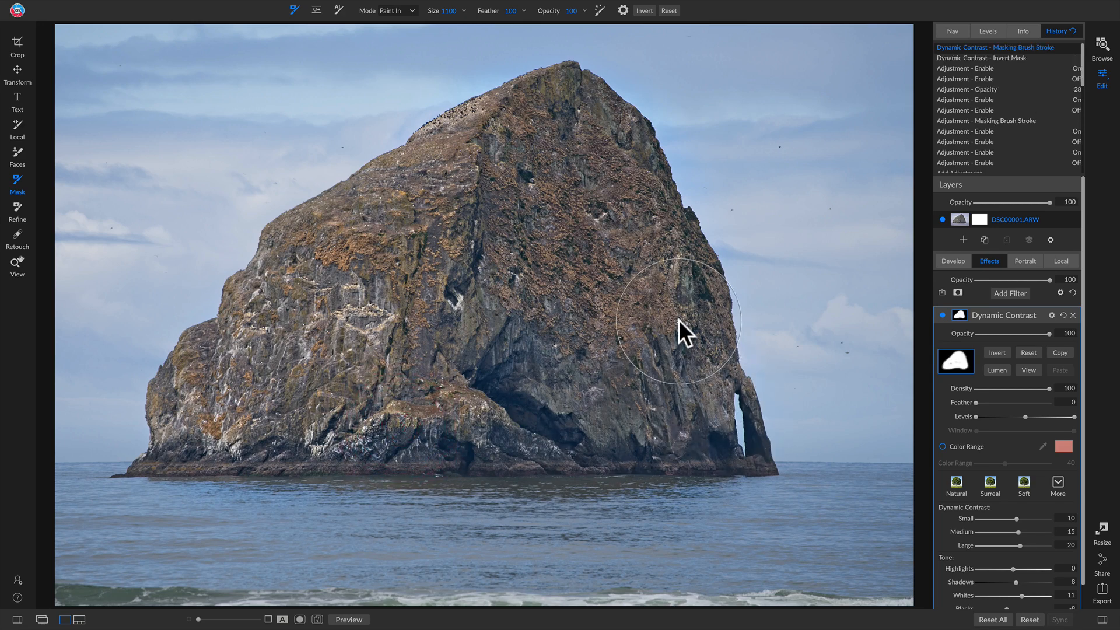
Paint another Dynamic Contrast mask stroke across the rock and check the mask's coverage in black and white.
mouse_move(678, 319)
left_mouse_down()
mouse_move(488, 331)
mouse_move(322, 381)
mouse_move(270, 383)
left_mouse_up()
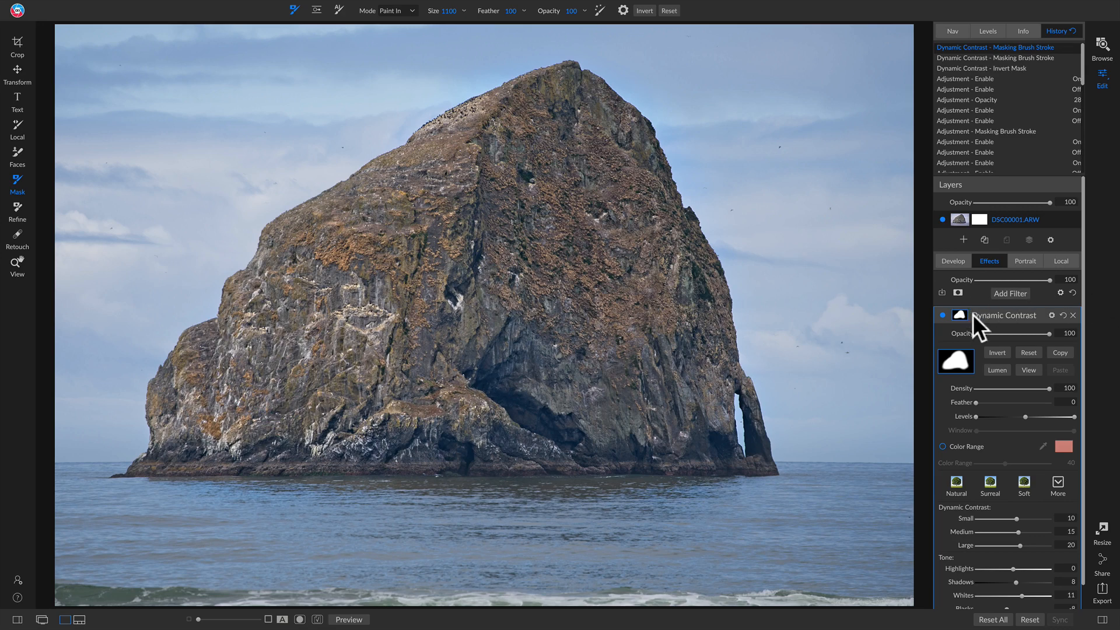
left_click(1029, 371)
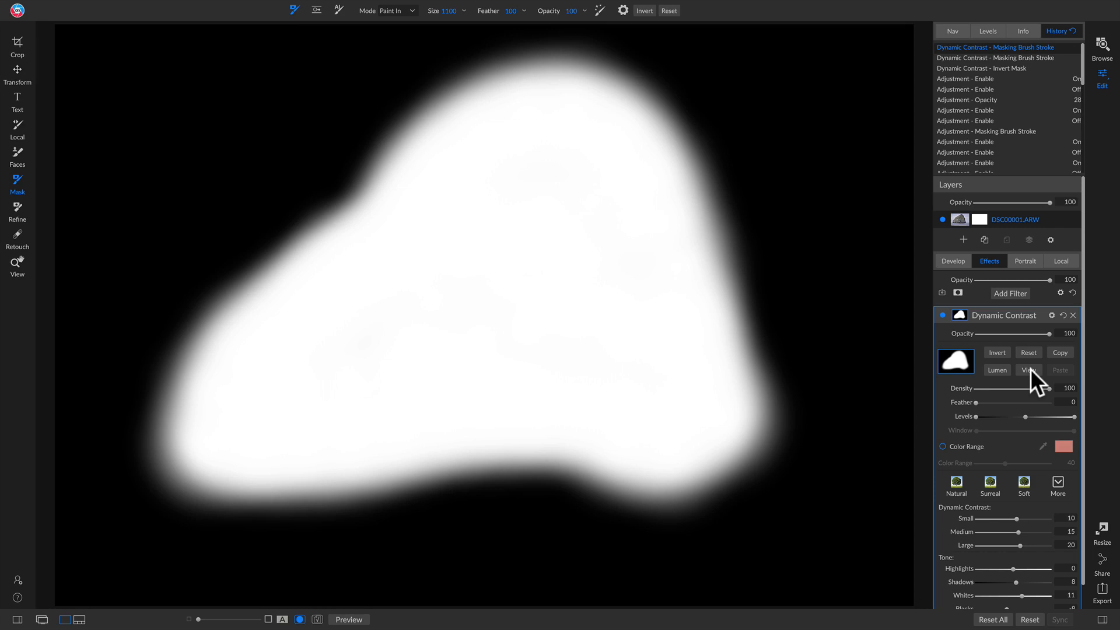
left_click(1029, 368)
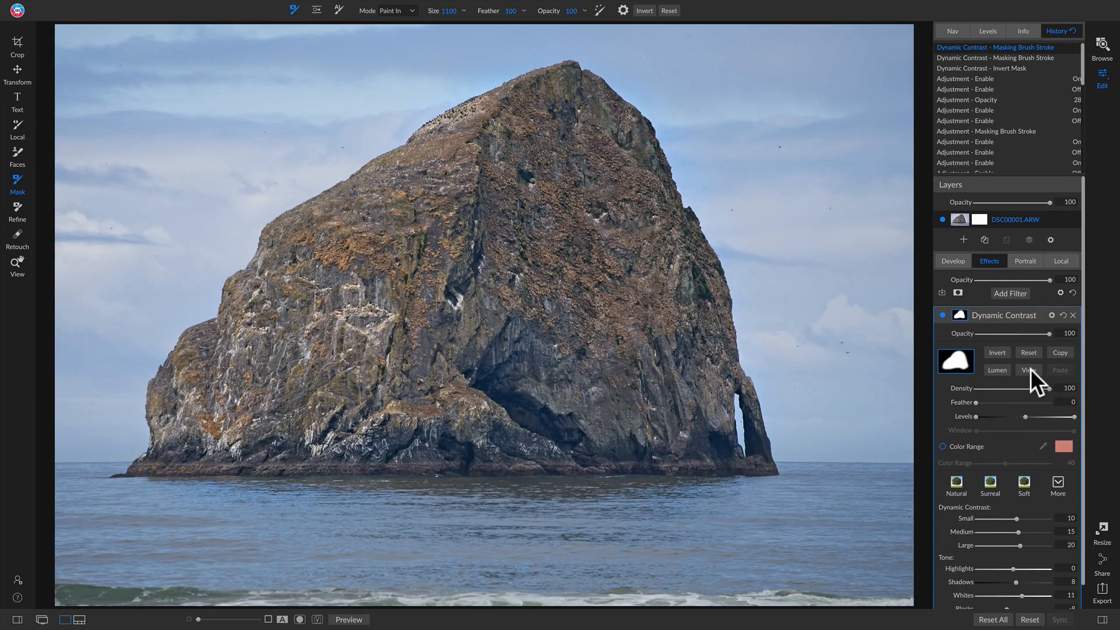
Compare the photo with the masked Dynamic Contrast filter off and on.
left_click(943, 316)
left_click(942, 316)
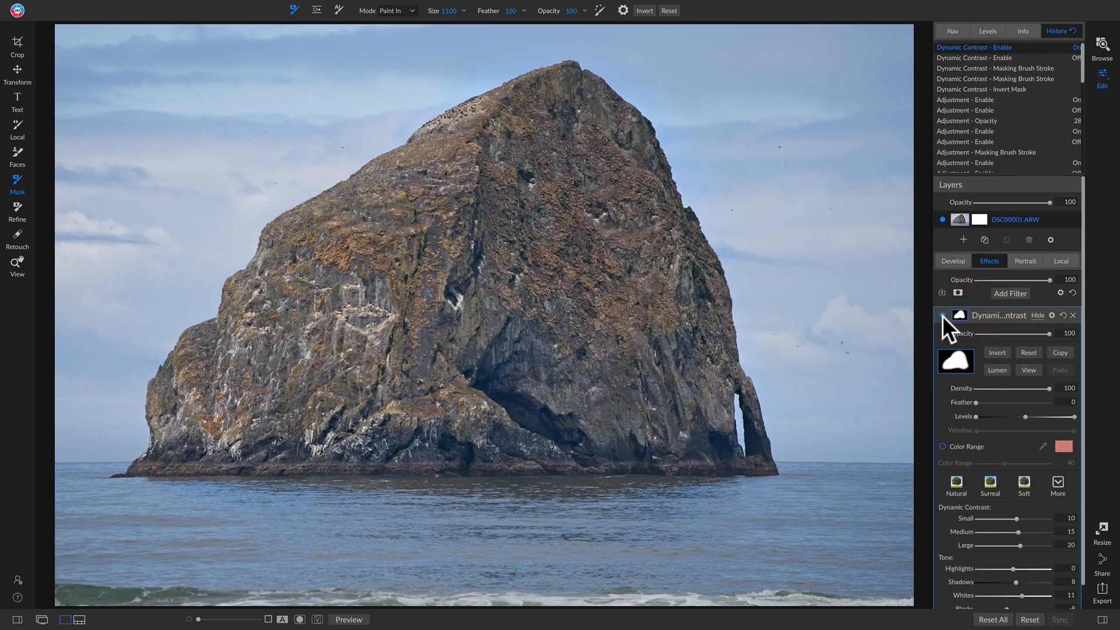
left_click(943, 316)
left_click(942, 315)
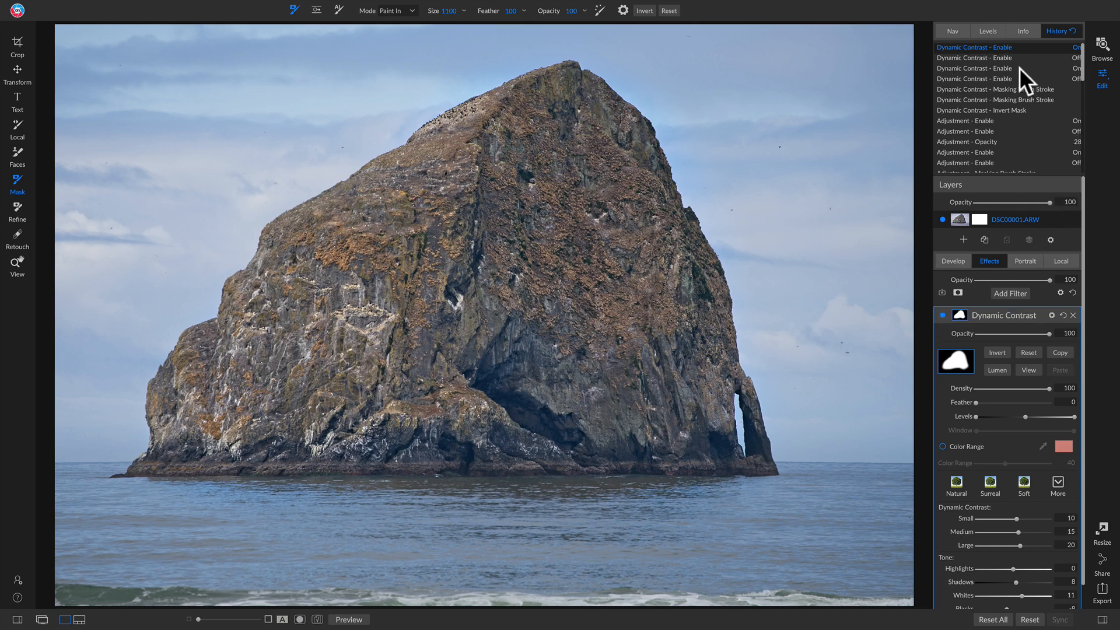
Review the edit history and the applied Develop settings under Color & Tone in the photo's info.
scroll(1019, 67, "down", 2)
mouse_move(1081, 56)
left_mouse_down()
mouse_move(1083, 161)
mouse_move(1085, 38)
left_mouse_up()
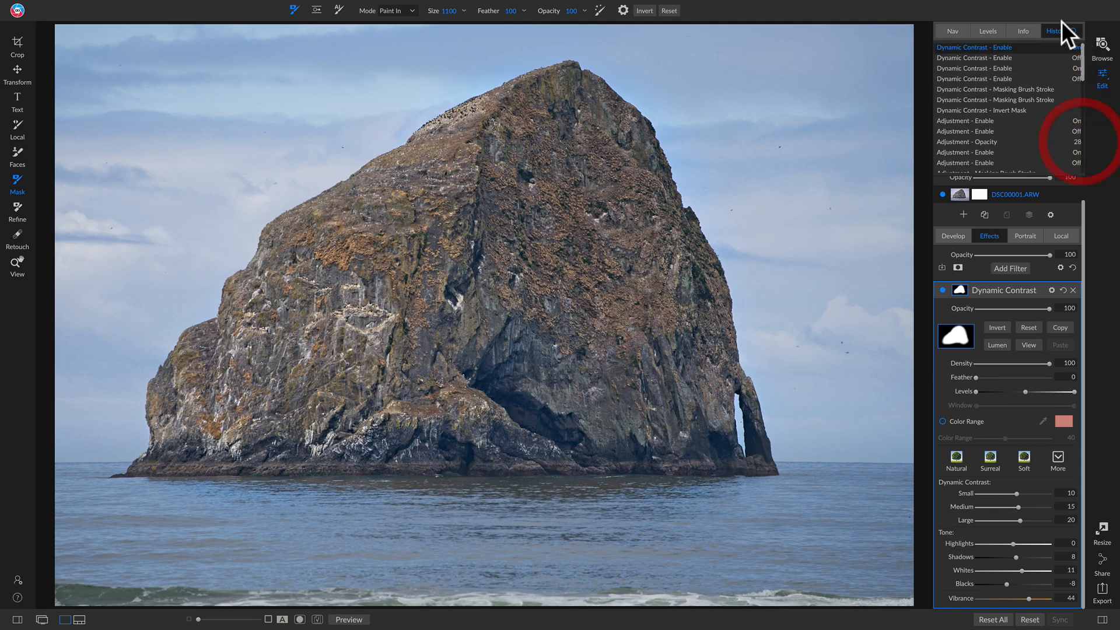
left_click(1030, 29)
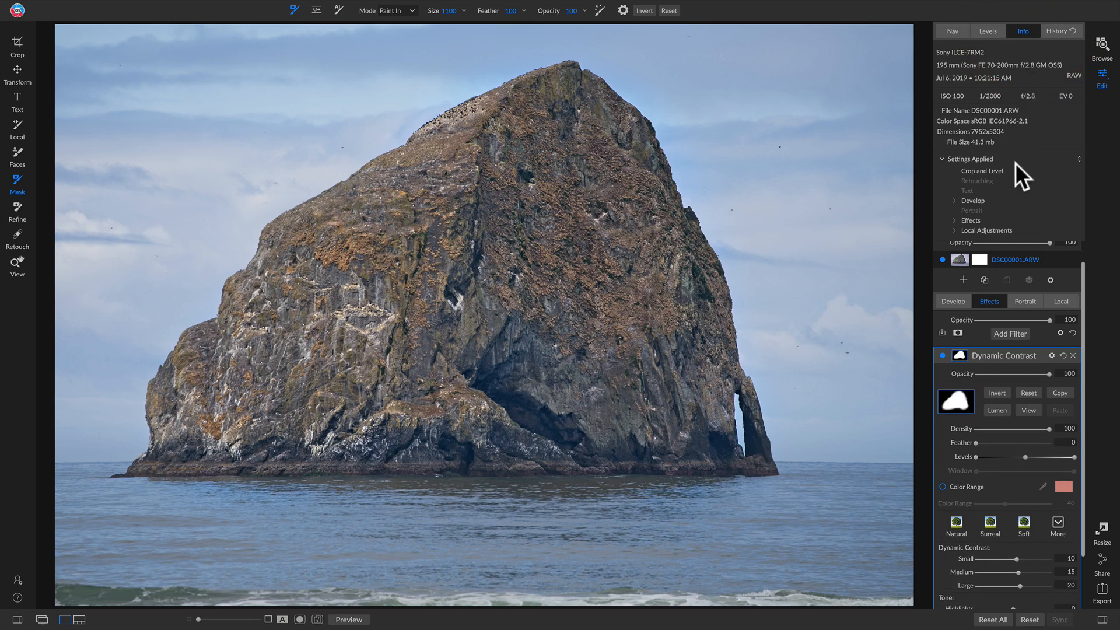
left_click(954, 200)
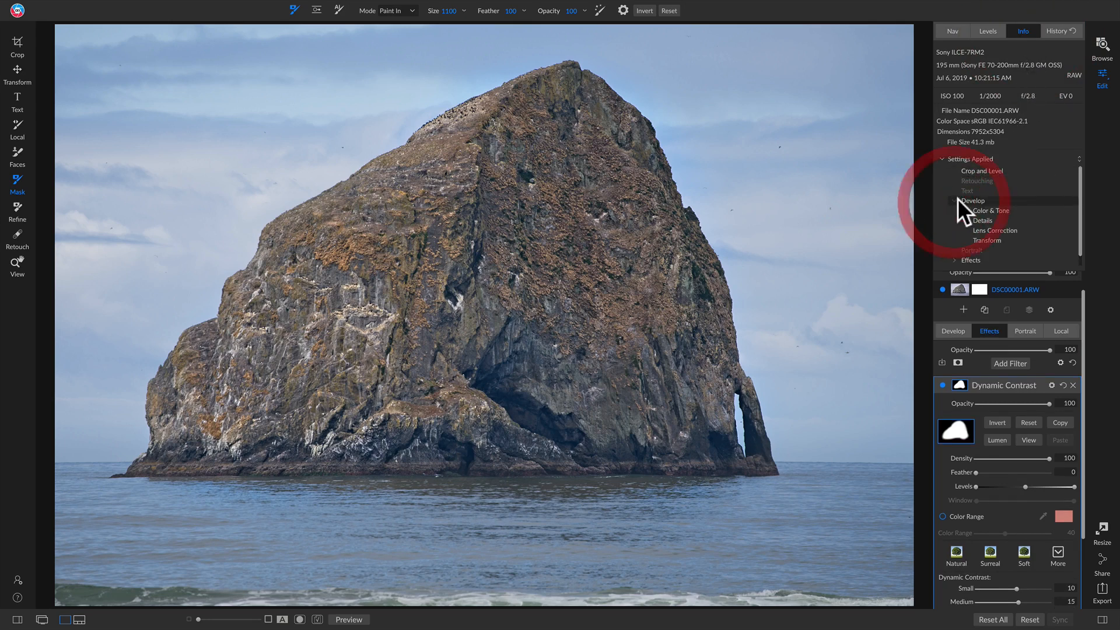
left_click(965, 211)
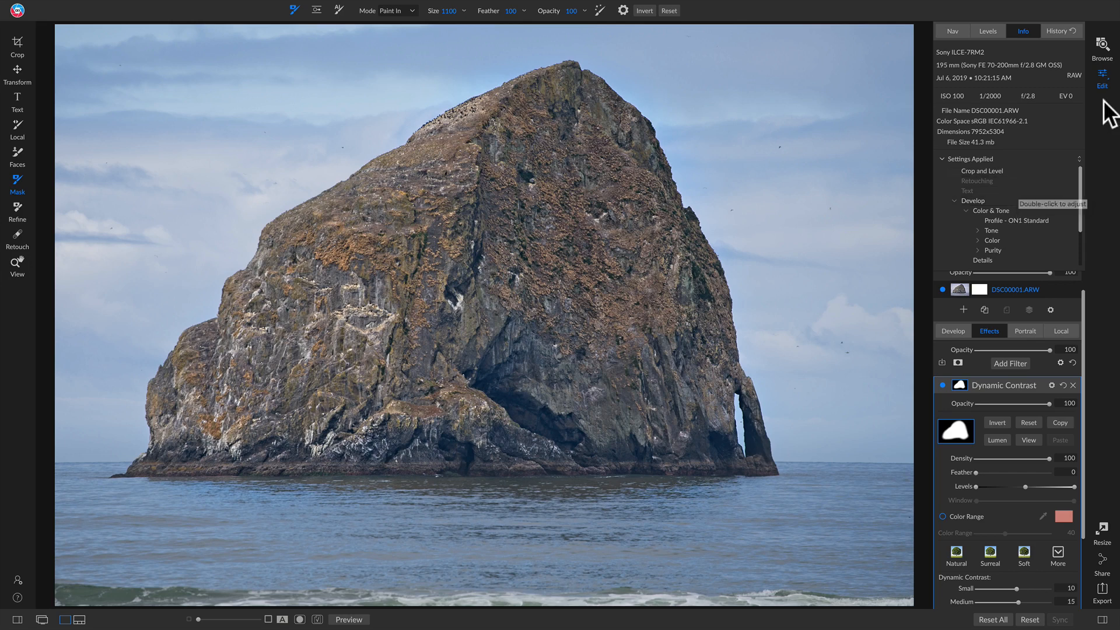
Return to browsing the GUIDED TOUR album and open the bee photo DSC00694.ARW for editing in Develop.
left_click(1102, 48)
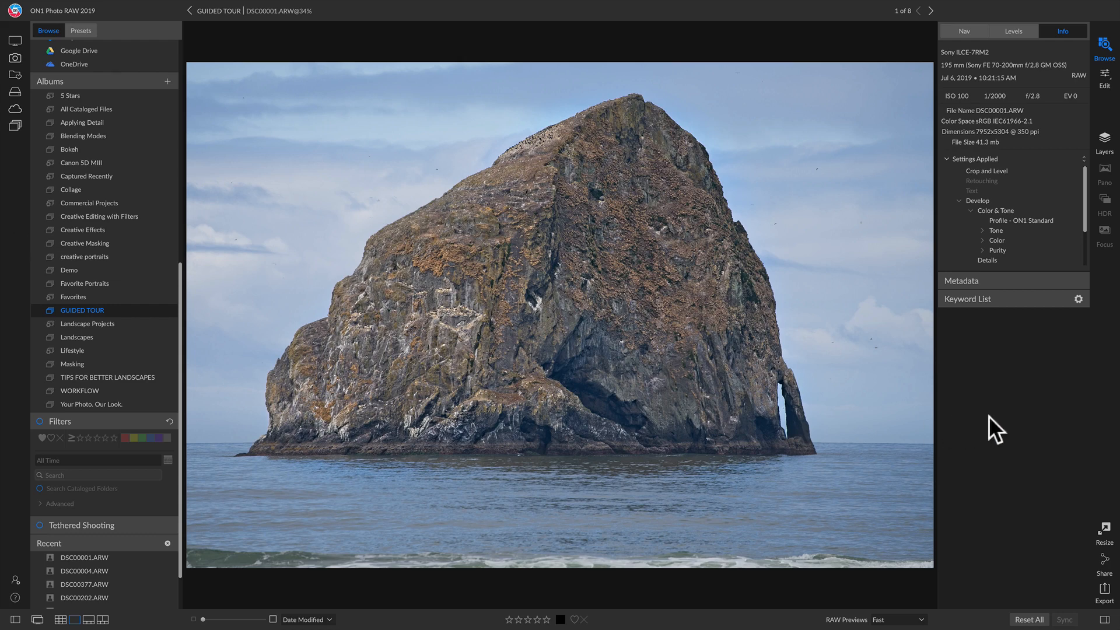
left_click(1005, 417)
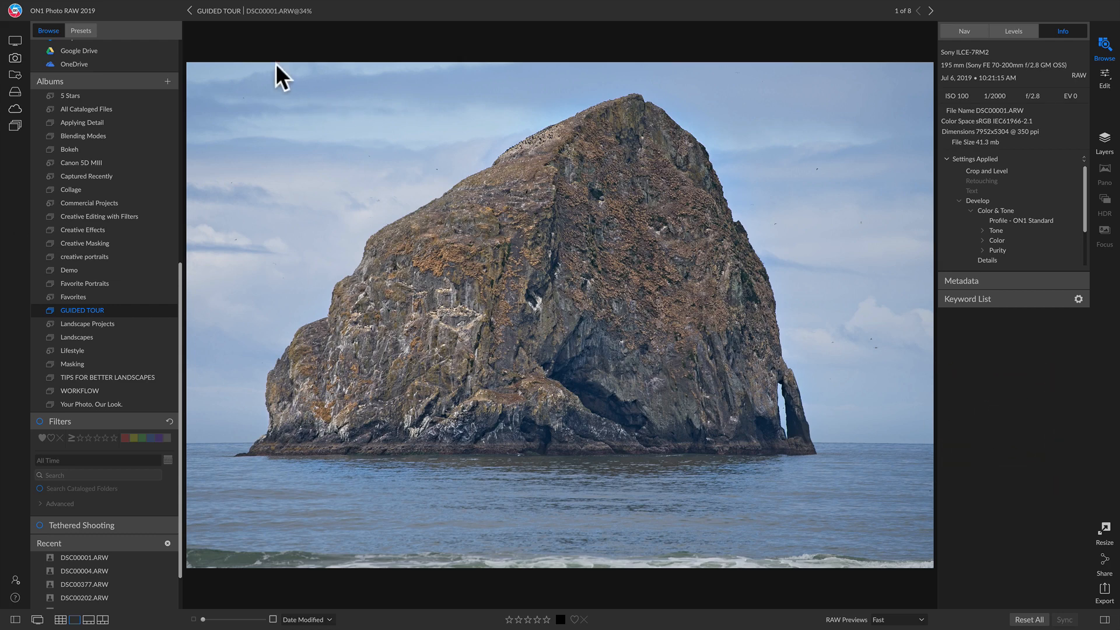
left_click(223, 11)
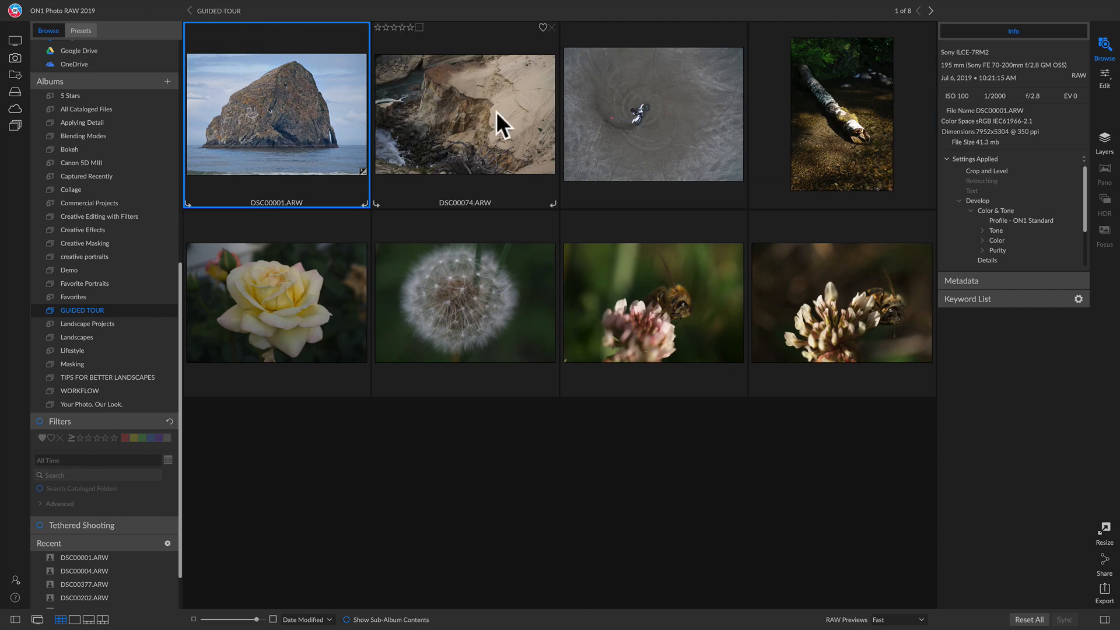
left_click(852, 302)
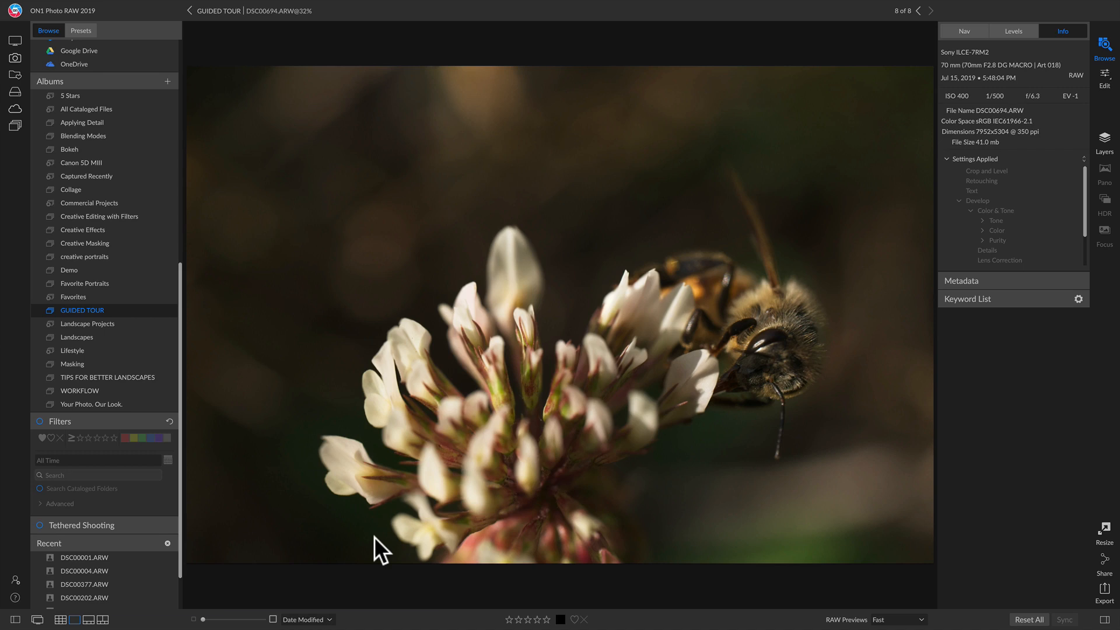
key("d")
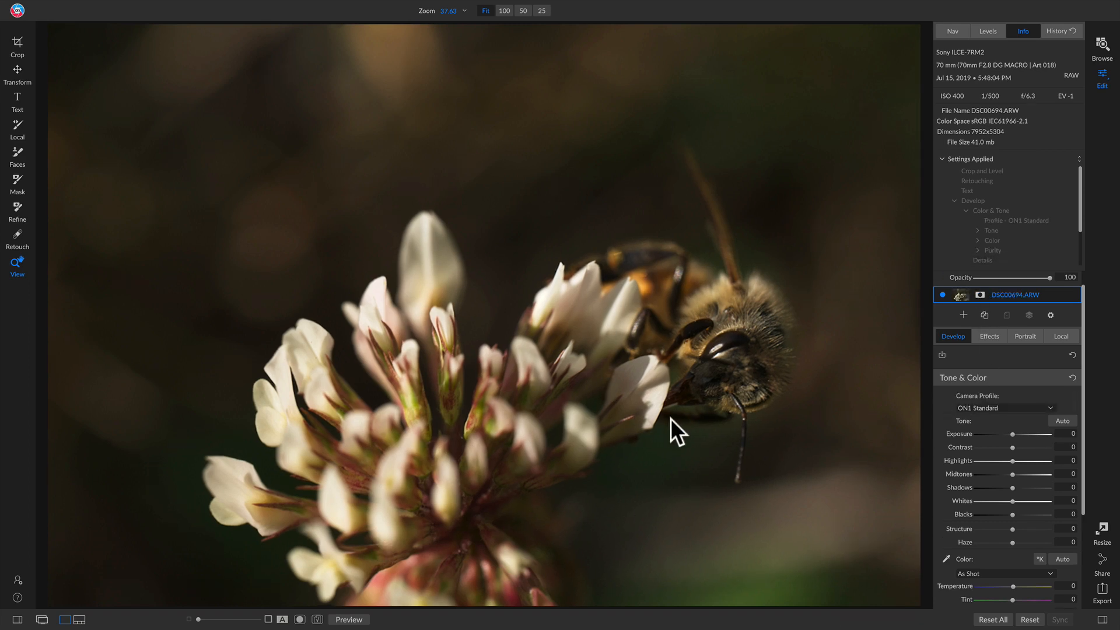
Check the bee photo's edit history and camera info, and collapse the list of applied settings.
left_click(1063, 31)
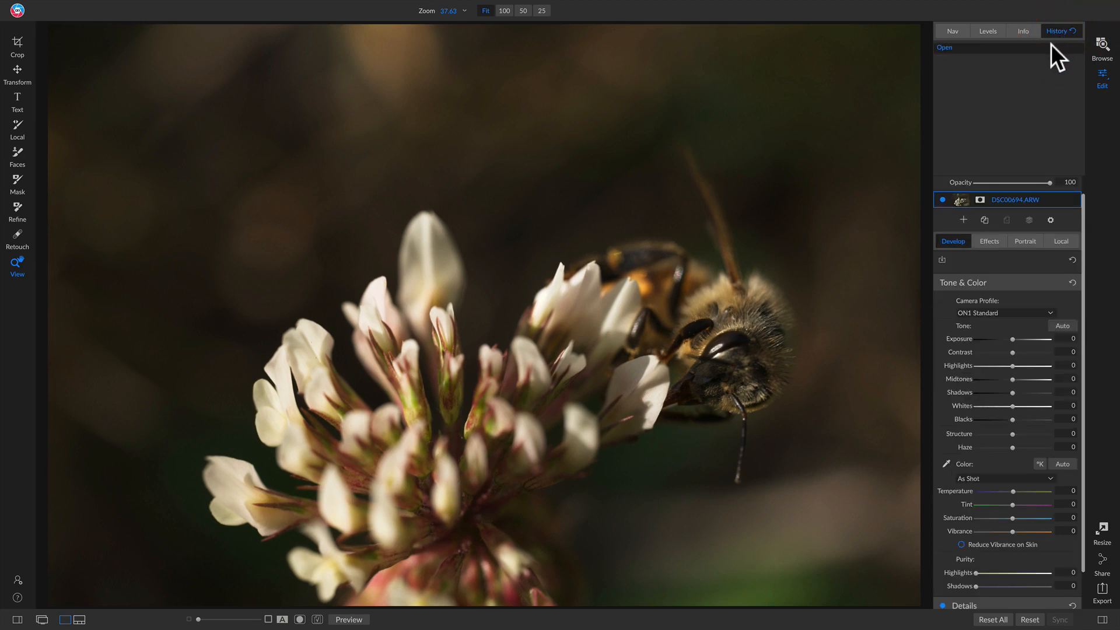
left_click(1022, 28)
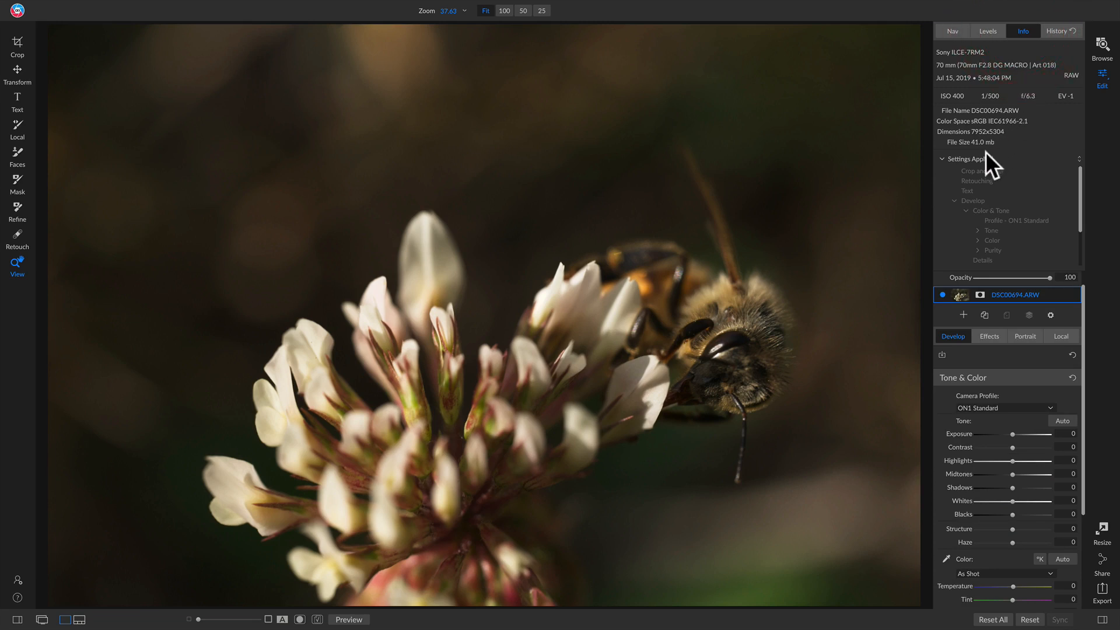
left_click(942, 158)
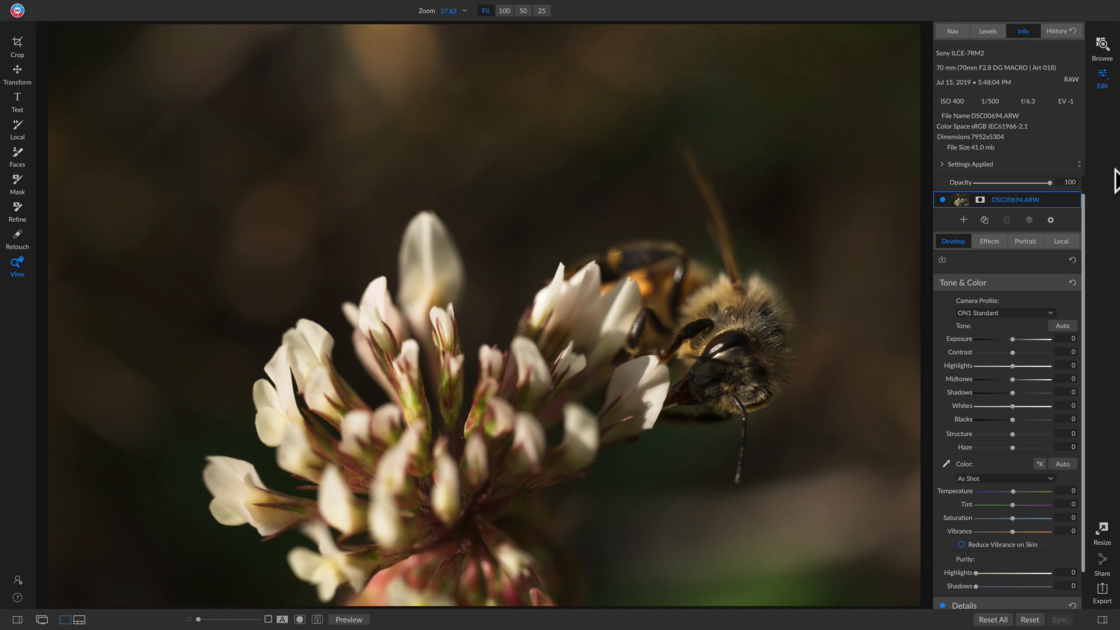
Crop the bee photo to a landscape 4x5 (8x10) ratio at full height, shifting the image to leave more room beside the bee.
key("c")
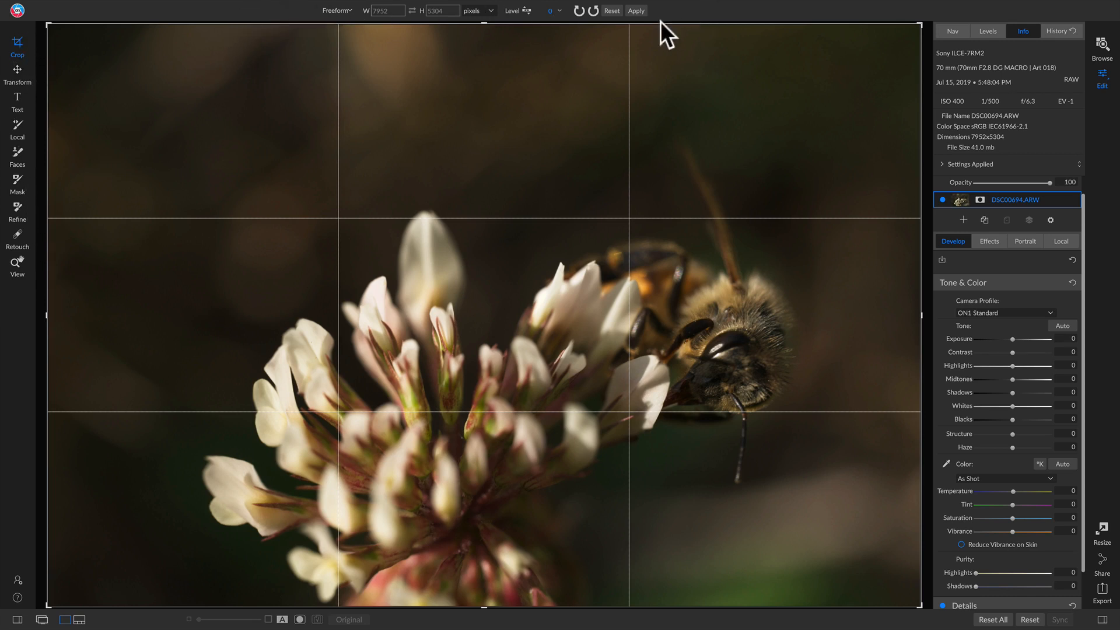
left_click(344, 11)
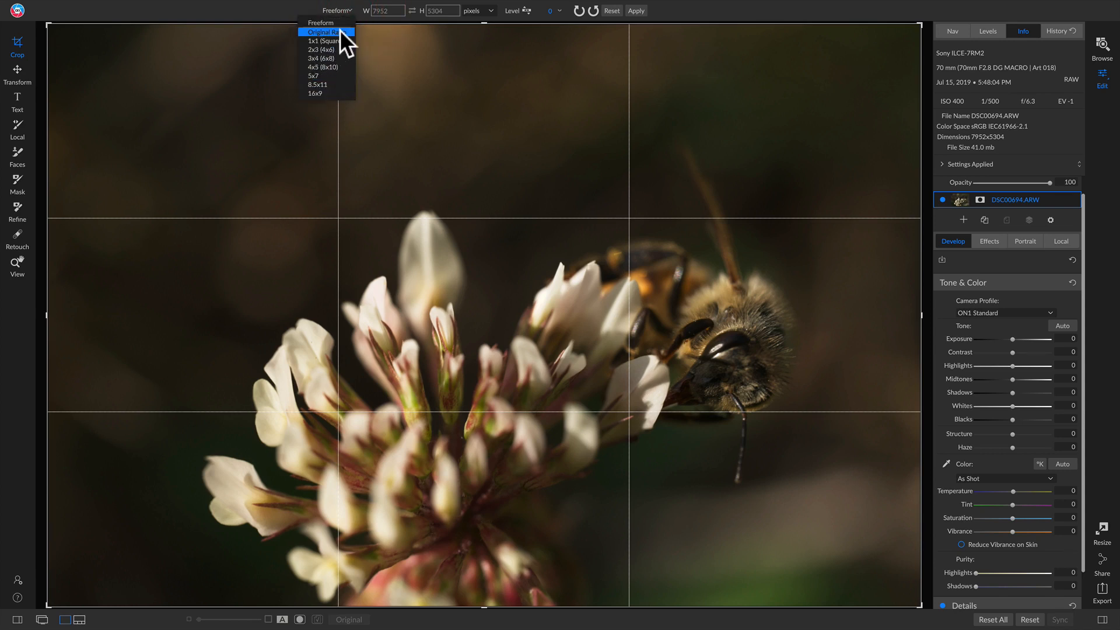
left_click(325, 31)
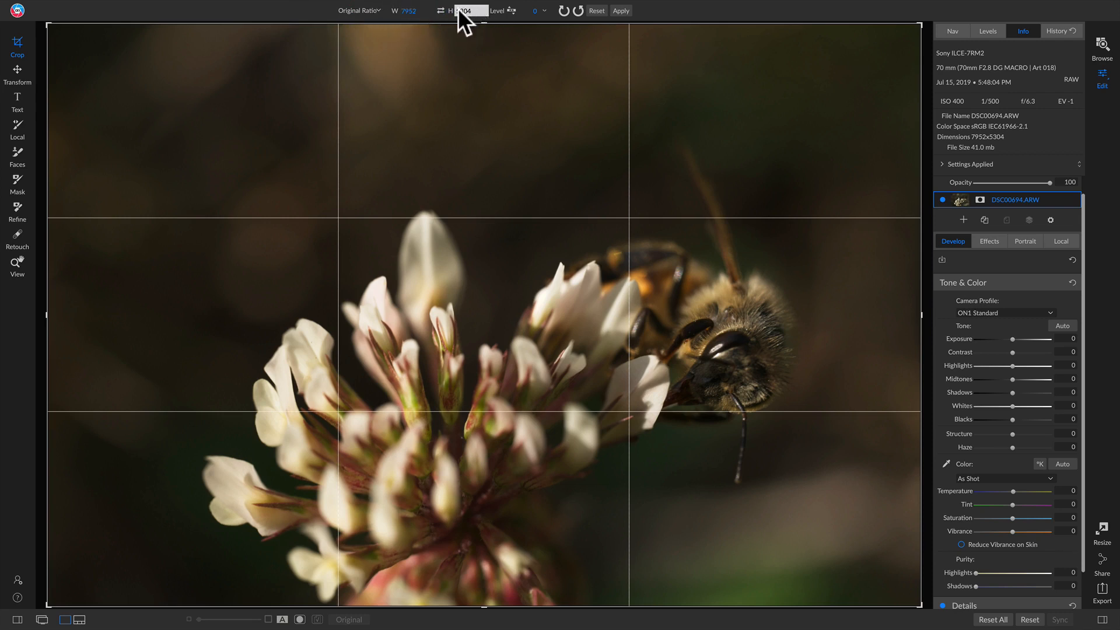
left_click(369, 8)
left_click(354, 66)
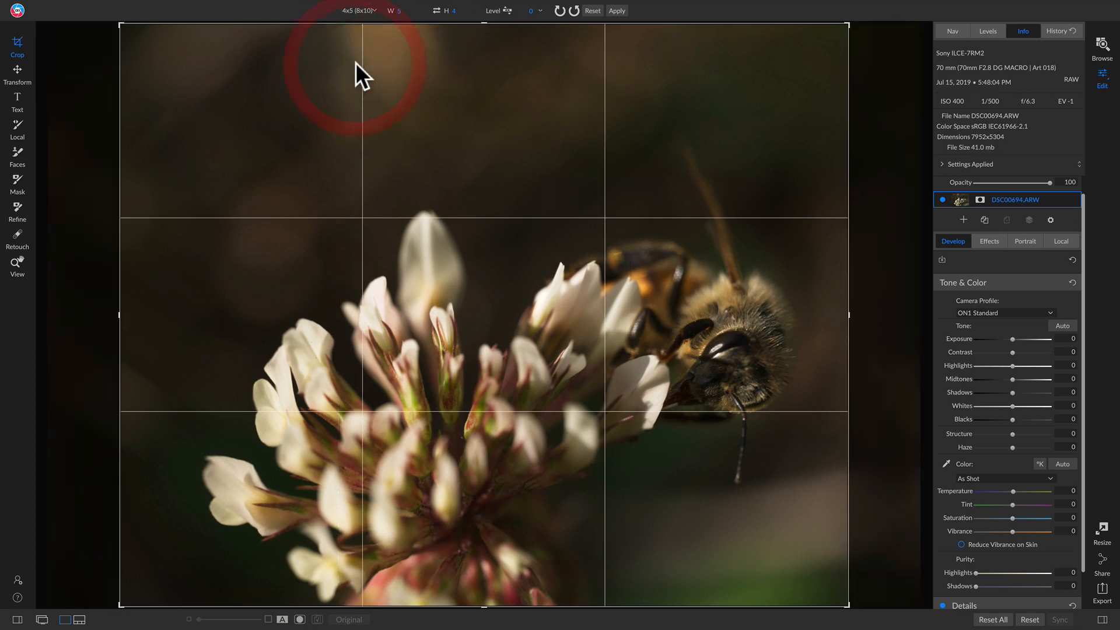
left_click(435, 10)
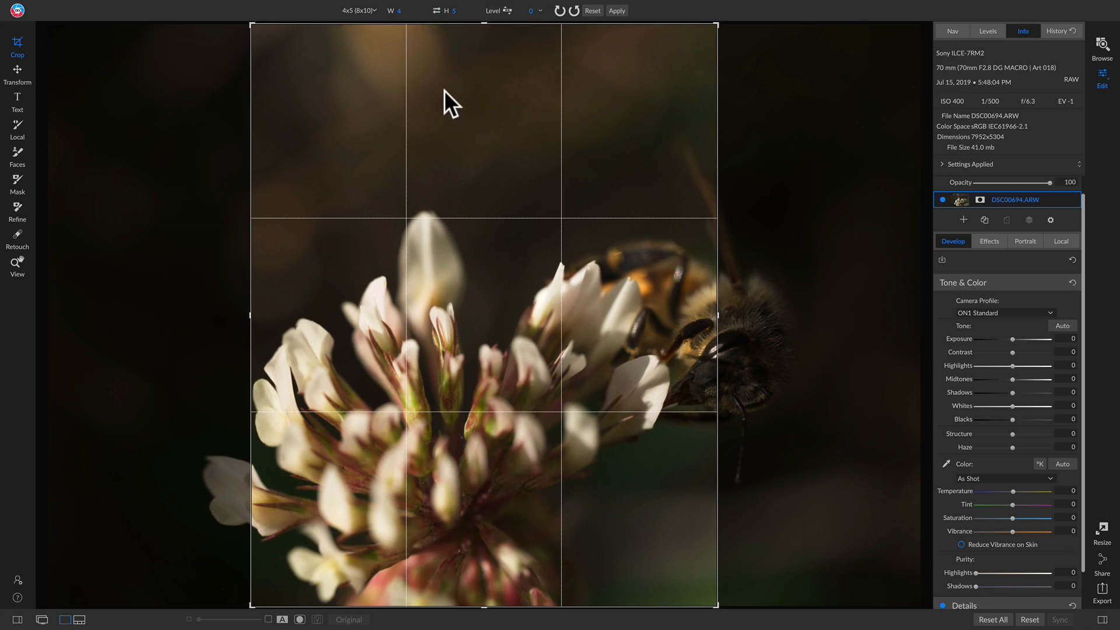
left_click(434, 8)
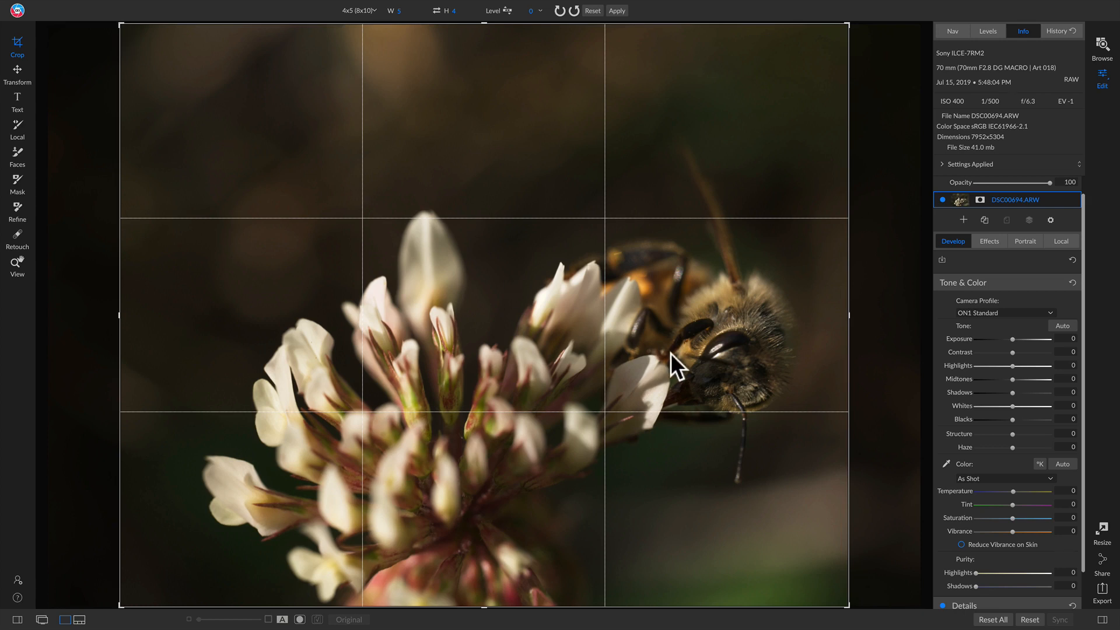
left_click_drag(671, 352, 581, 351)
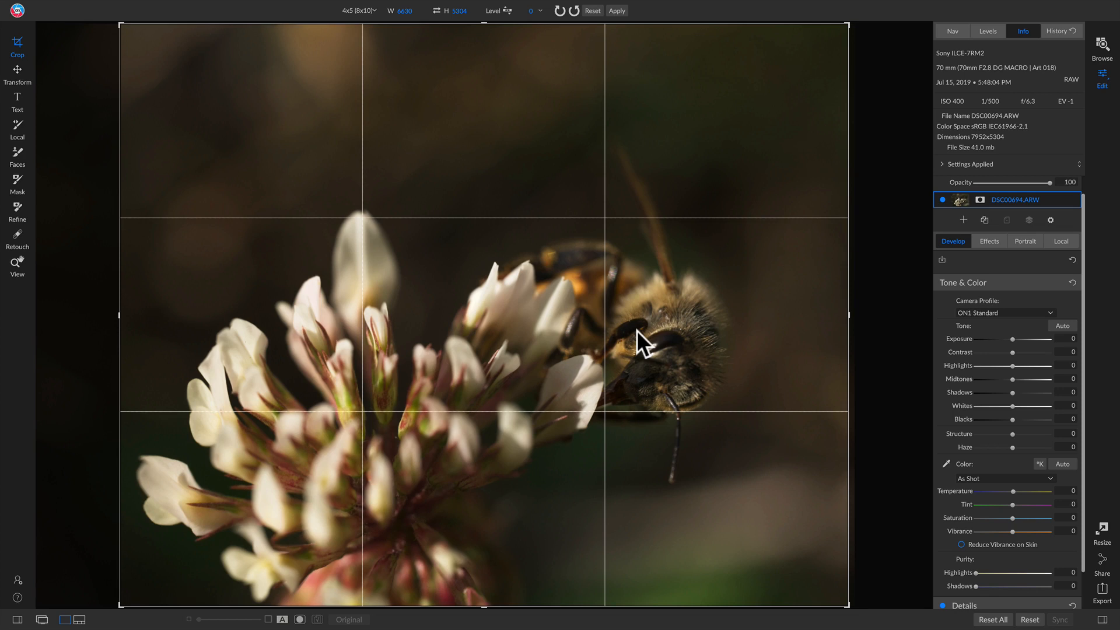
key("Return")
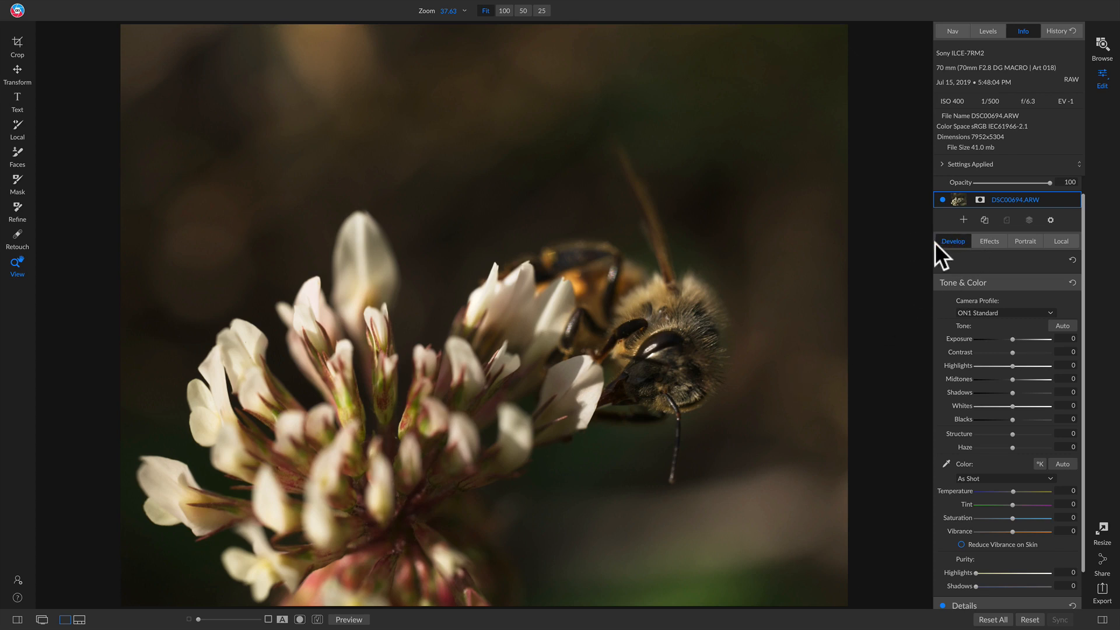
Set the camera profile to ON1 Landscape and compare the photo with the original.
left_click(984, 313)
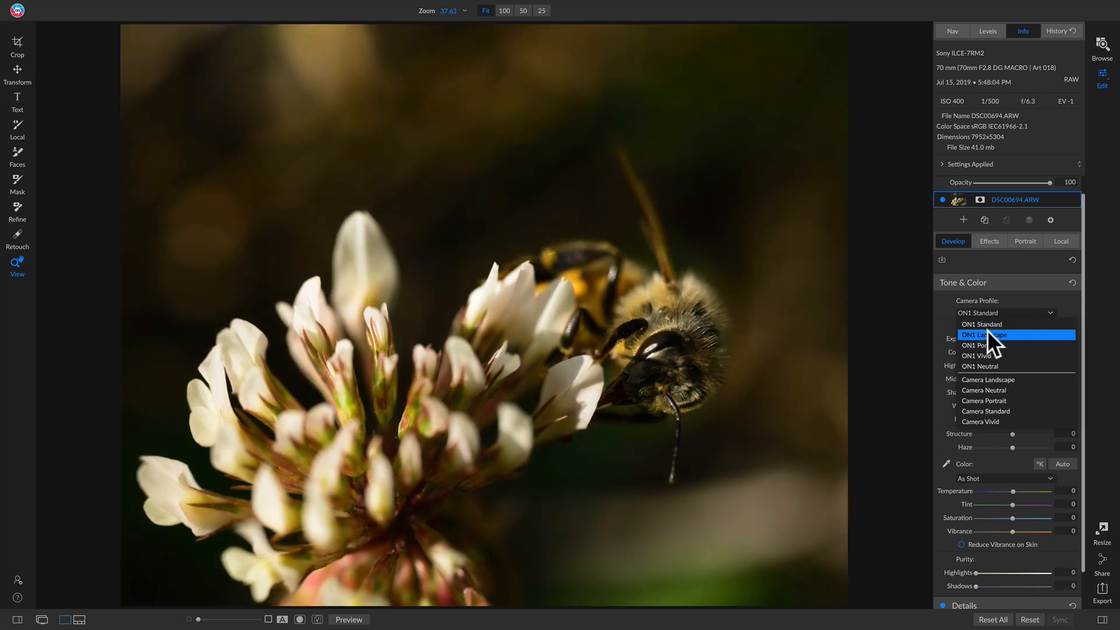
left_click(987, 334)
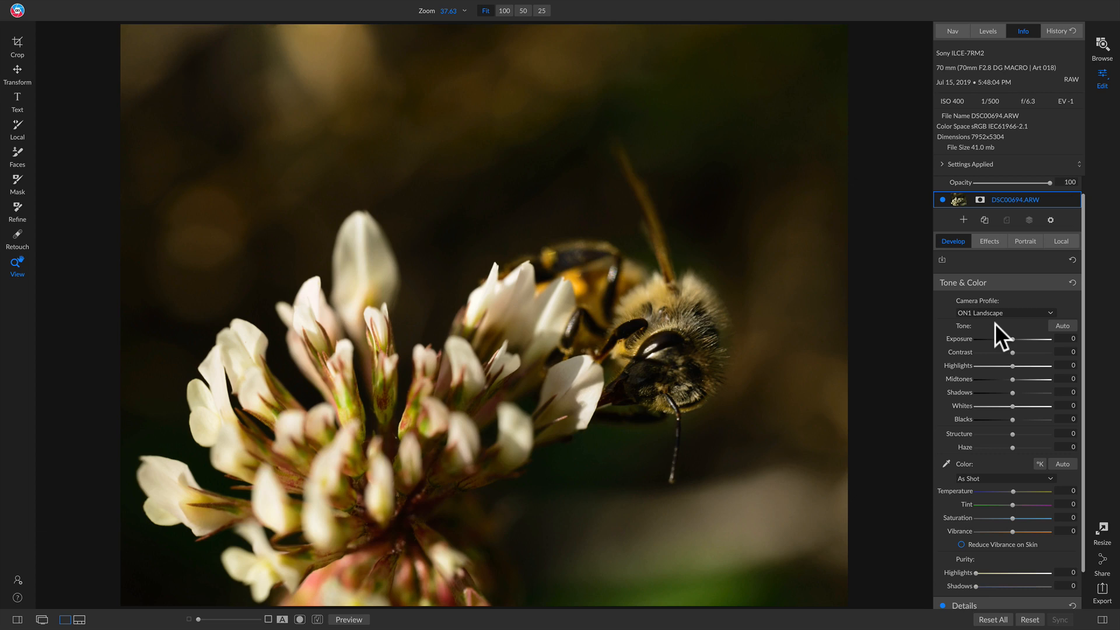
key("backslash")
key("backslash")
key("backslash")
key("backslash")
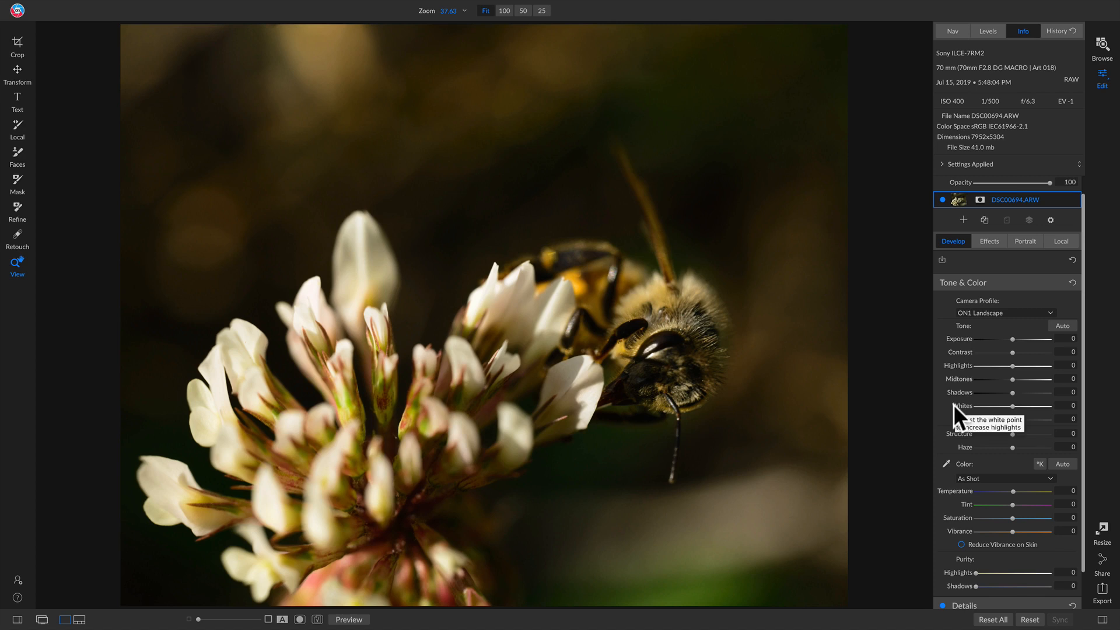
Set Exposure to 0.3, Highlights to -42, Midtones to 6 and Whites to -40, and compare with the original.
mouse_move(1013, 338)
left_mouse_down()
mouse_move(992, 369)
mouse_move(1015, 380)
mouse_move(1009, 408)
mouse_move(997, 408)
left_mouse_up()
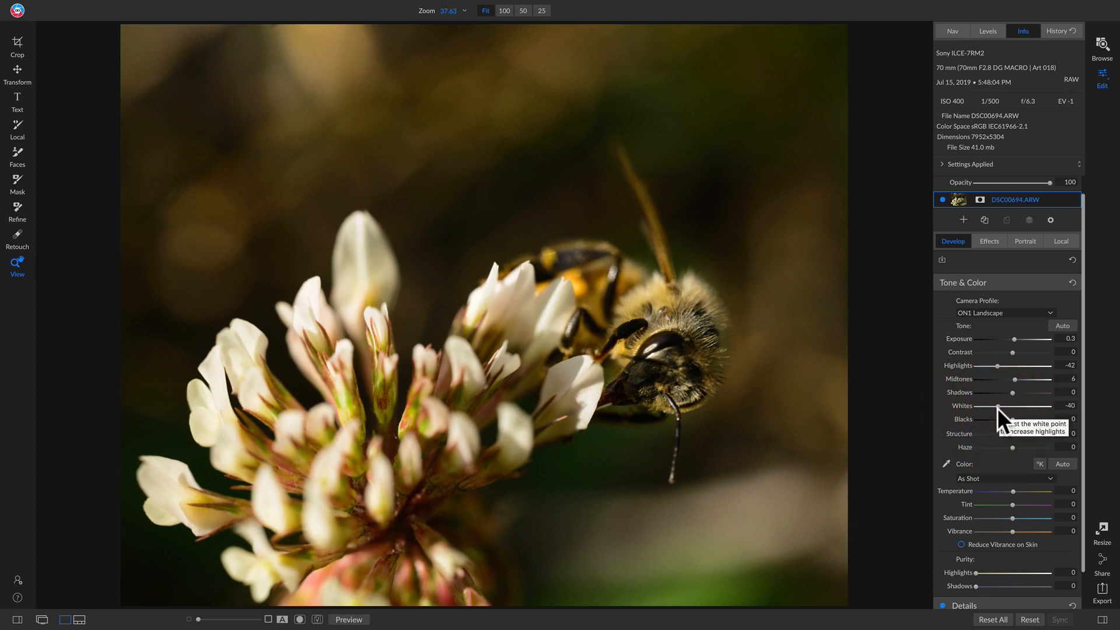
key("backslash")
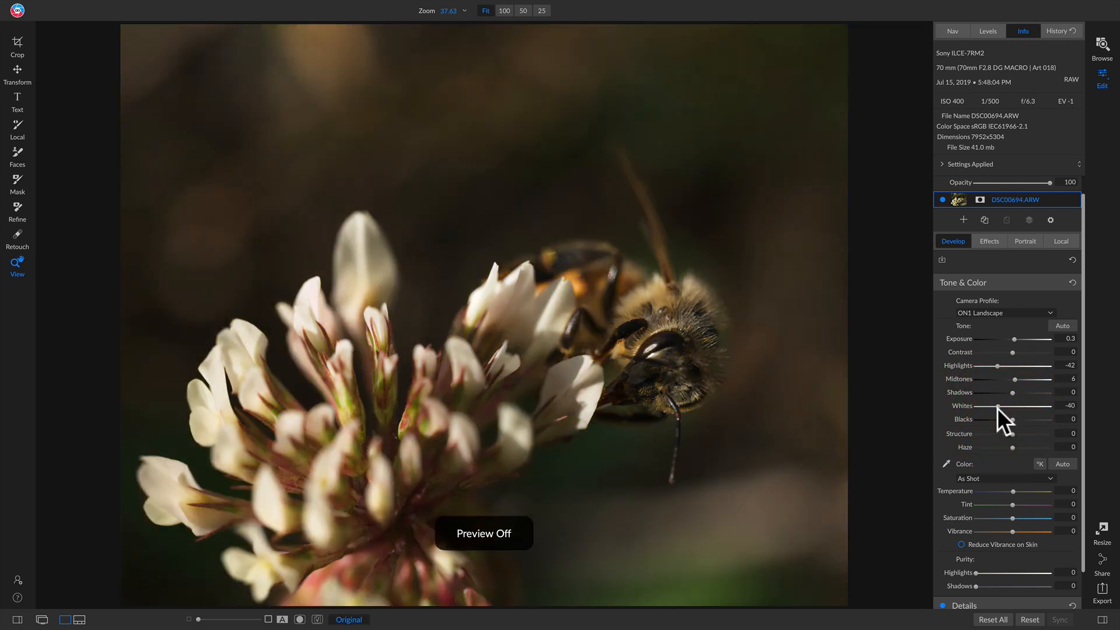
key("backslash")
key("backslash")
key("backslash")
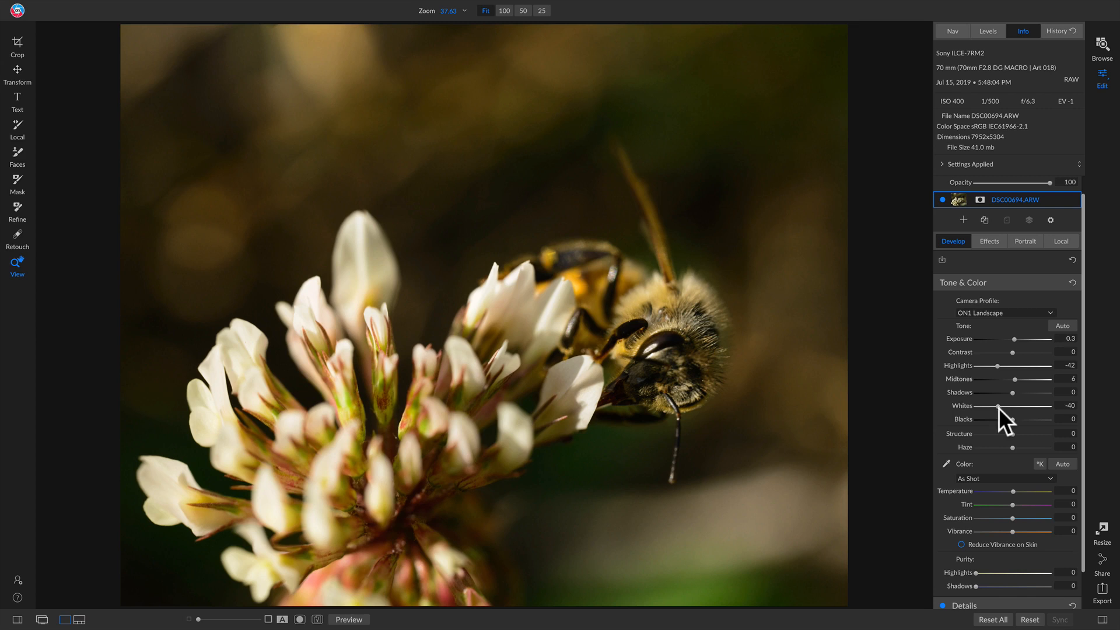
Add a Curves filter and pull the darker part of the curve down to about In 73, Out 57.
left_click(990, 240)
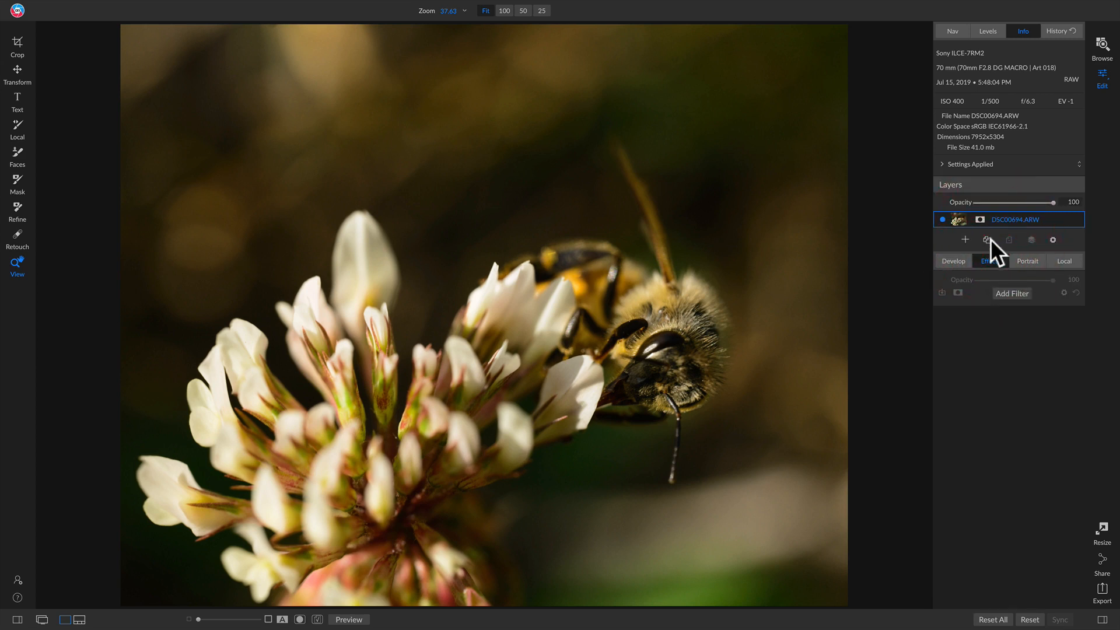
left_click(1017, 294)
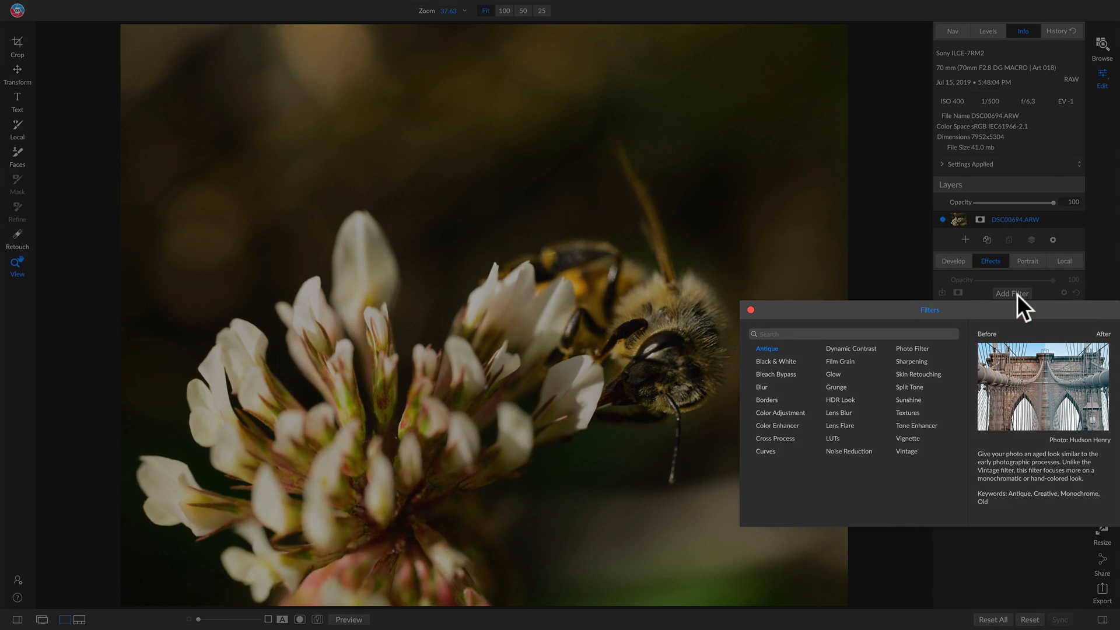
left_click(766, 451)
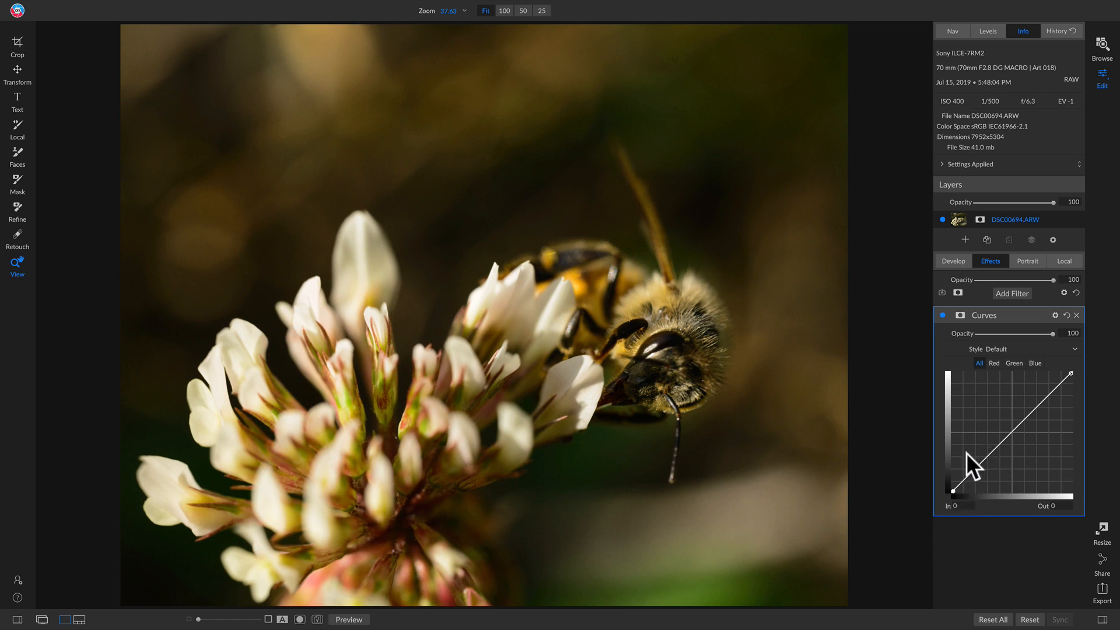
left_click_drag(981, 460, 985, 462)
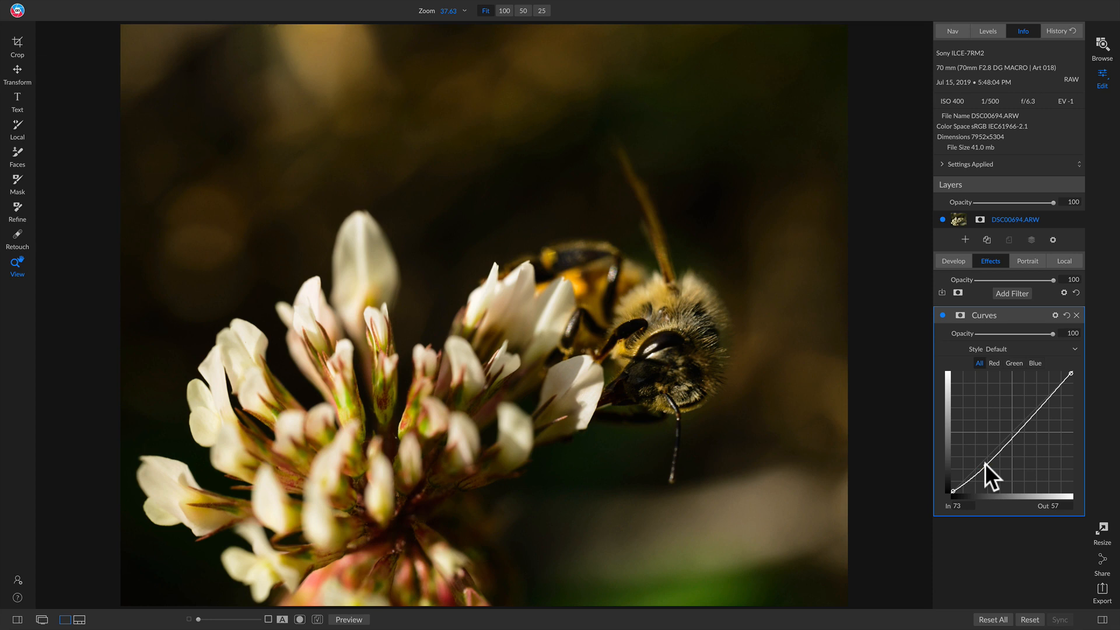
Raise the brighter part of the curve to In 146, Out 166, and compare the photo with and without the Curves filter.
left_click_drag(985, 462, 984, 462)
left_click_drag(985, 465, 1020, 412)
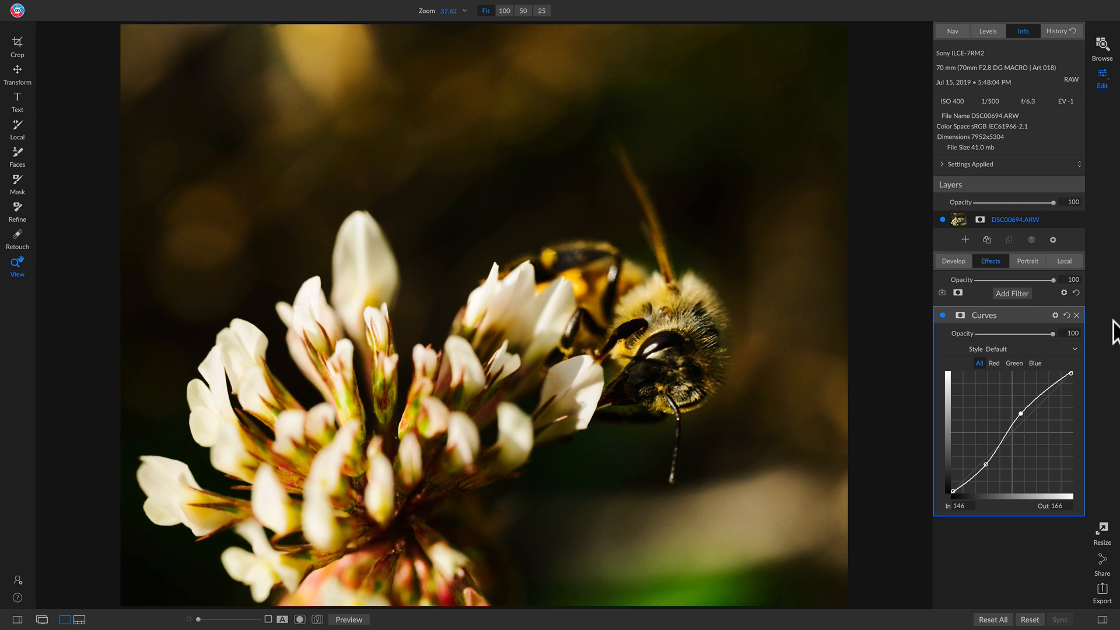
left_click(941, 315)
left_click(941, 315)
left_click(941, 315)
left_click(941, 315)
Set the Curves filter's blending mode to Color and compare the photo with and without the filter.
left_click(1055, 315)
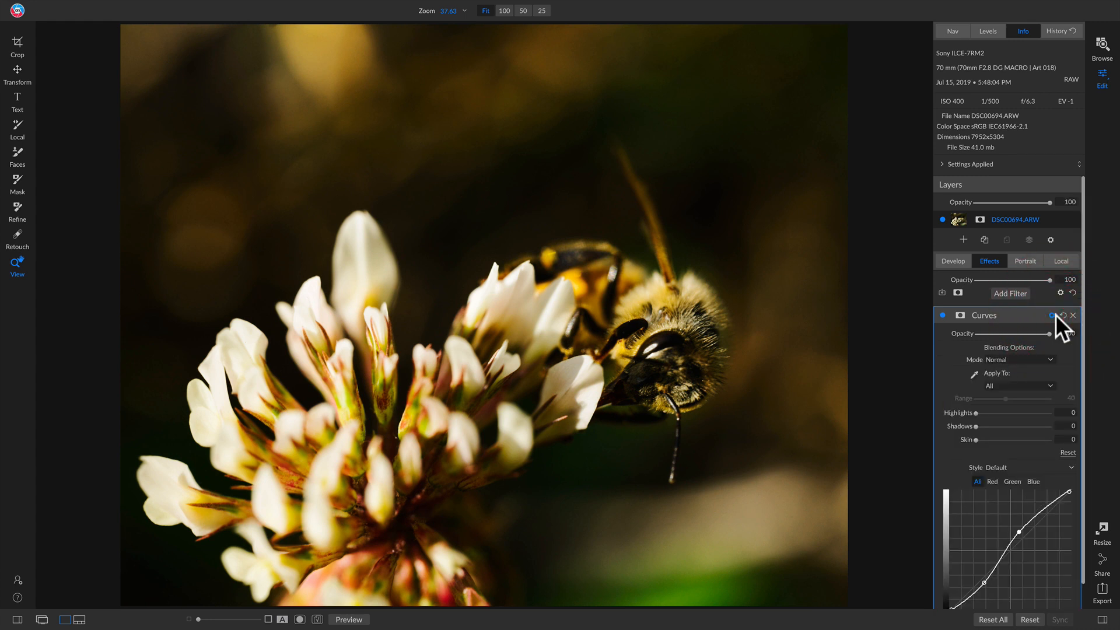
left_click(1018, 359)
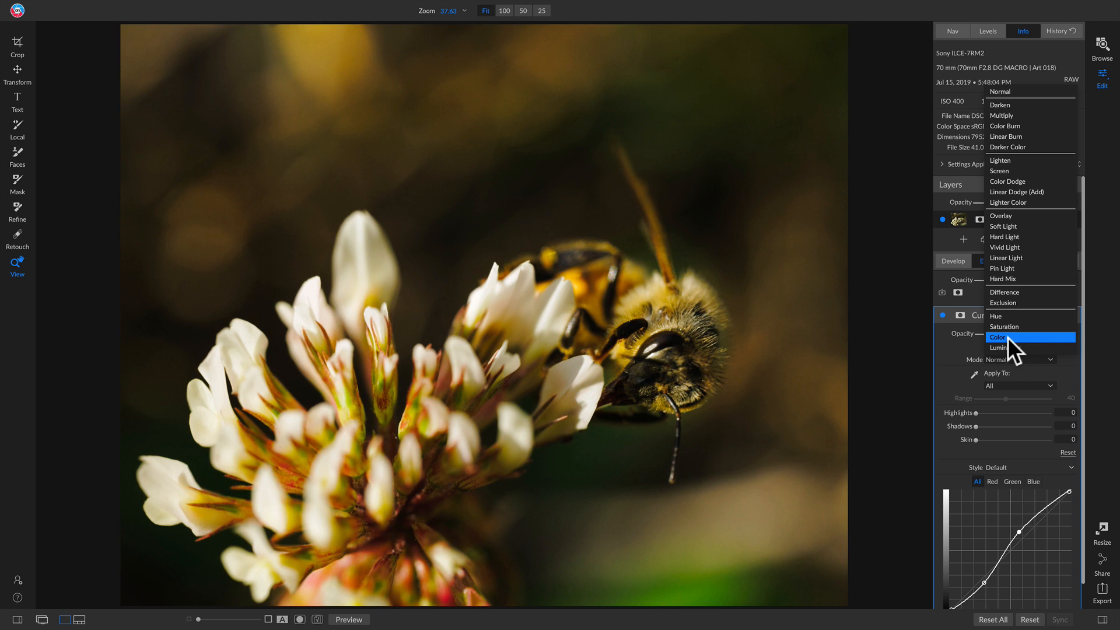
left_click(1003, 337)
left_click(996, 337)
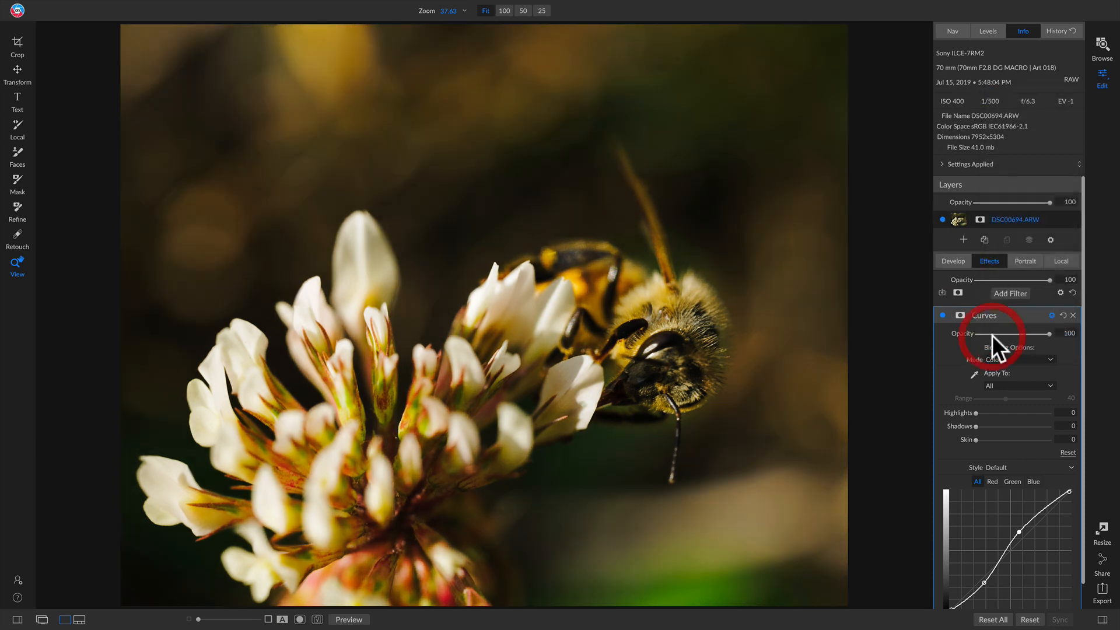
left_click(944, 316)
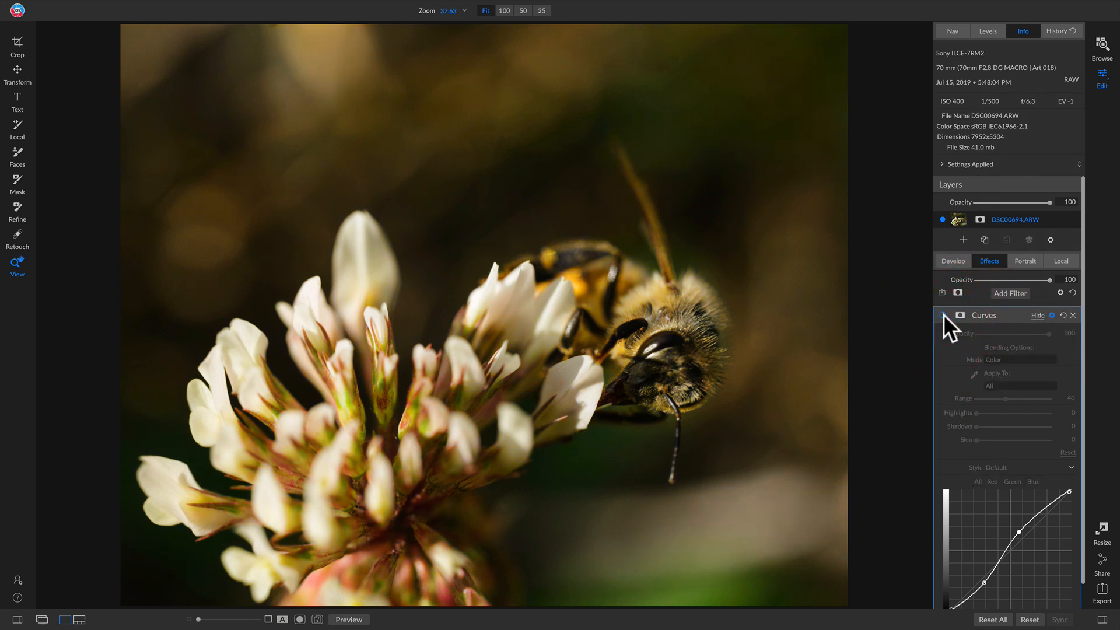
left_click(944, 315)
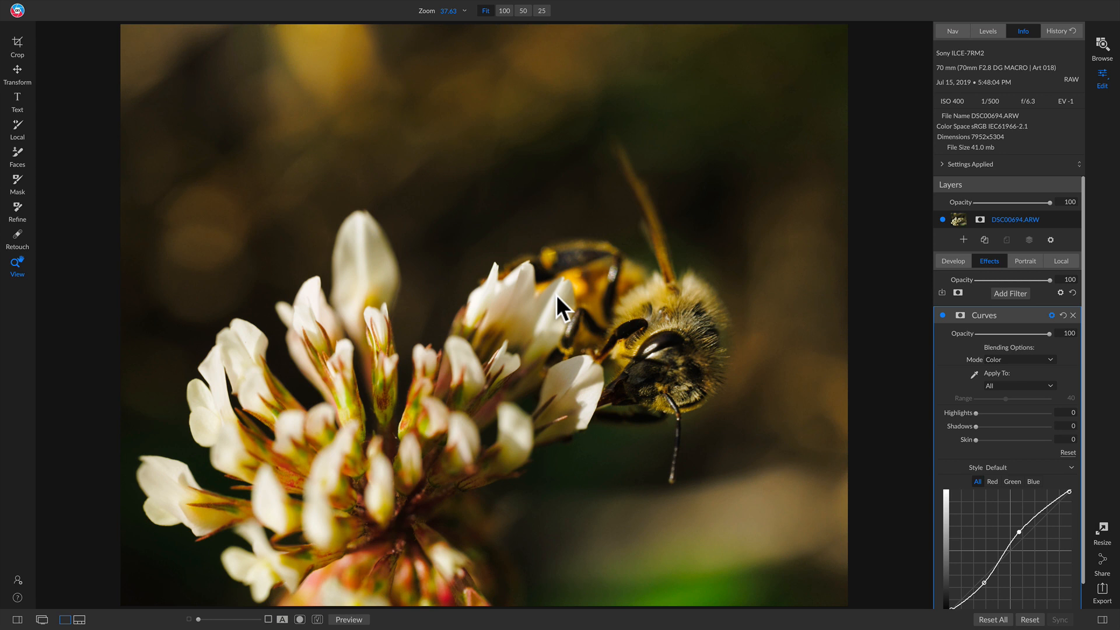
Mask the Curves filter with a Linear Left Masking Bug, placing its gradient over the flower just beside the bee.
key("m")
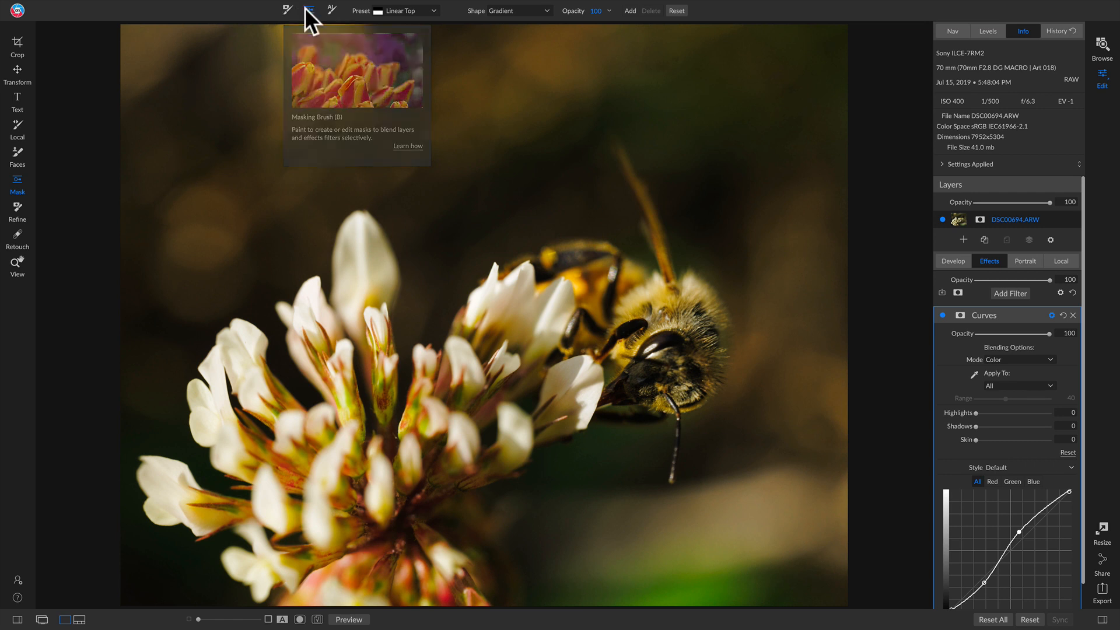
mouse_move(304, 8)
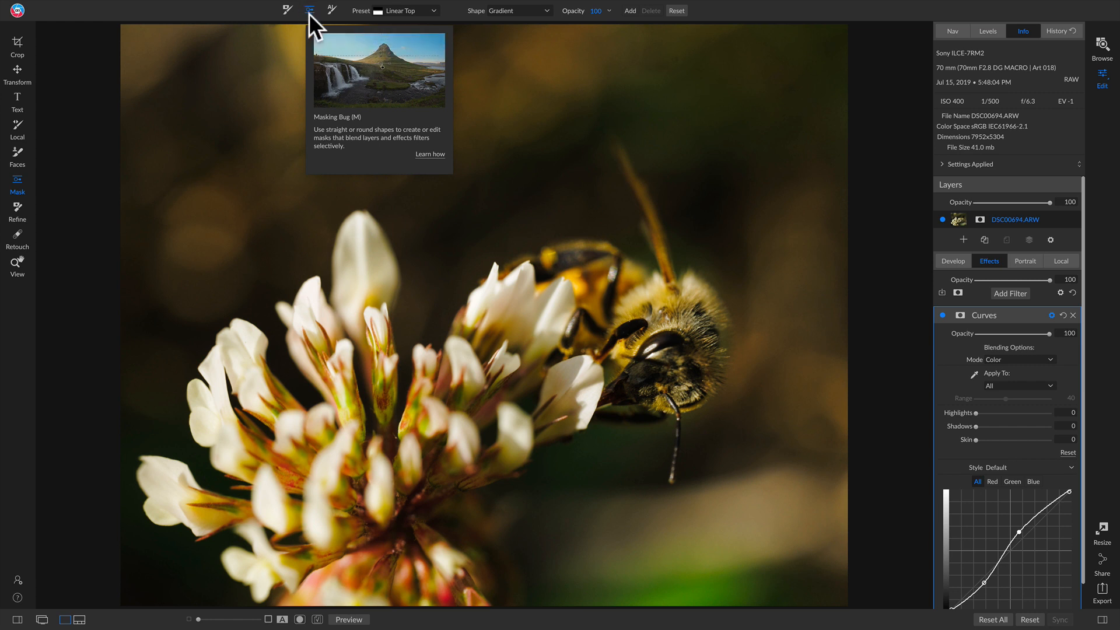
left_click(409, 8)
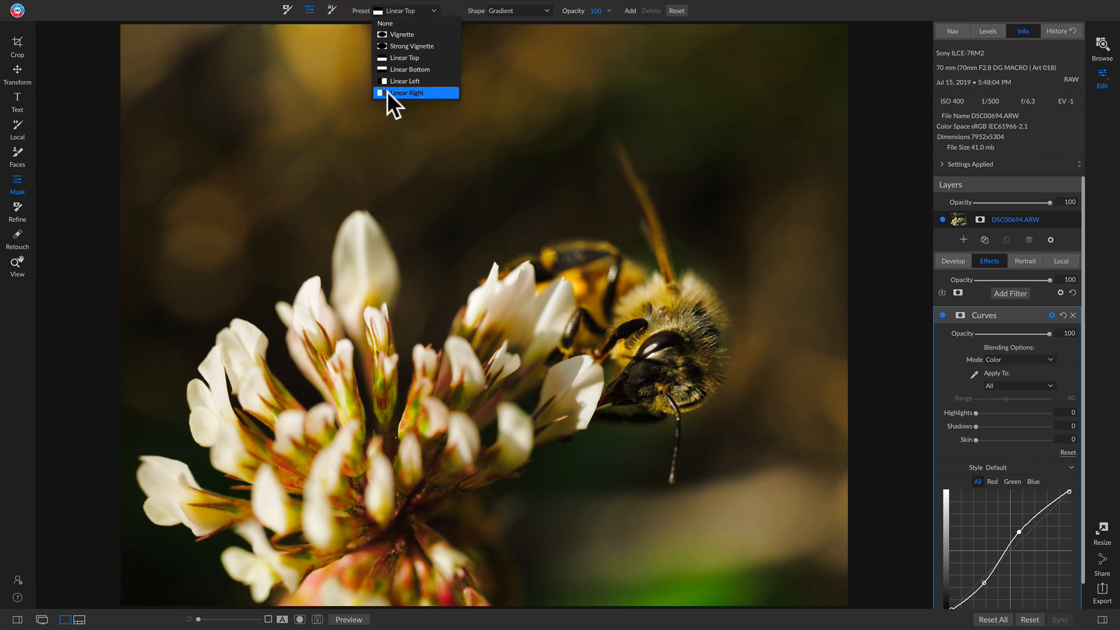
left_click(389, 93)
left_click(398, 11)
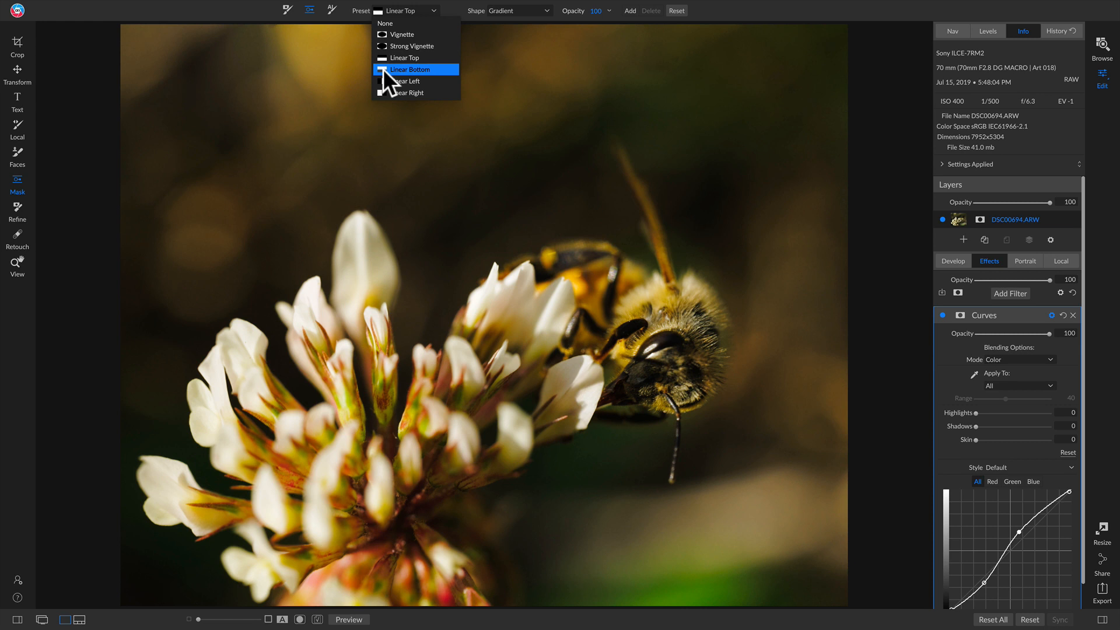
left_click(598, 329)
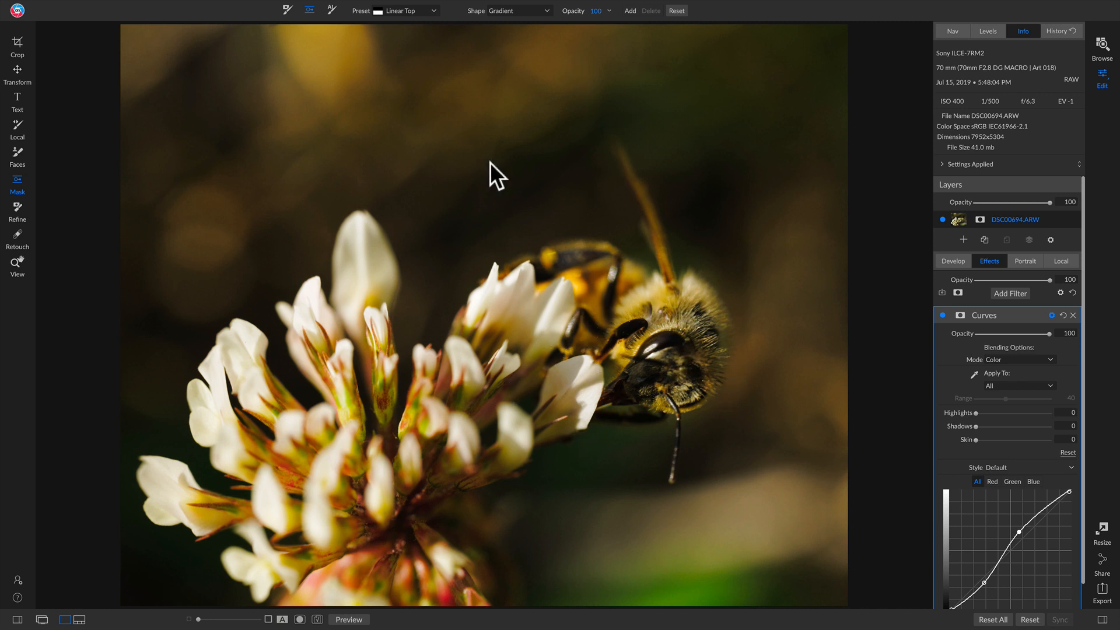
left_click(423, 13)
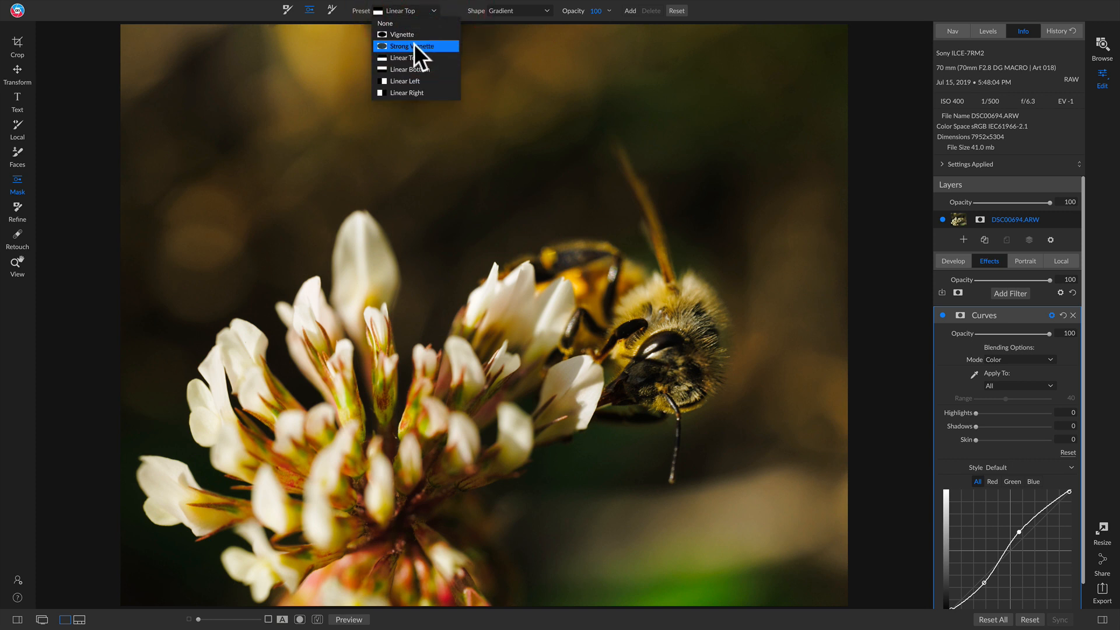
left_click(396, 82)
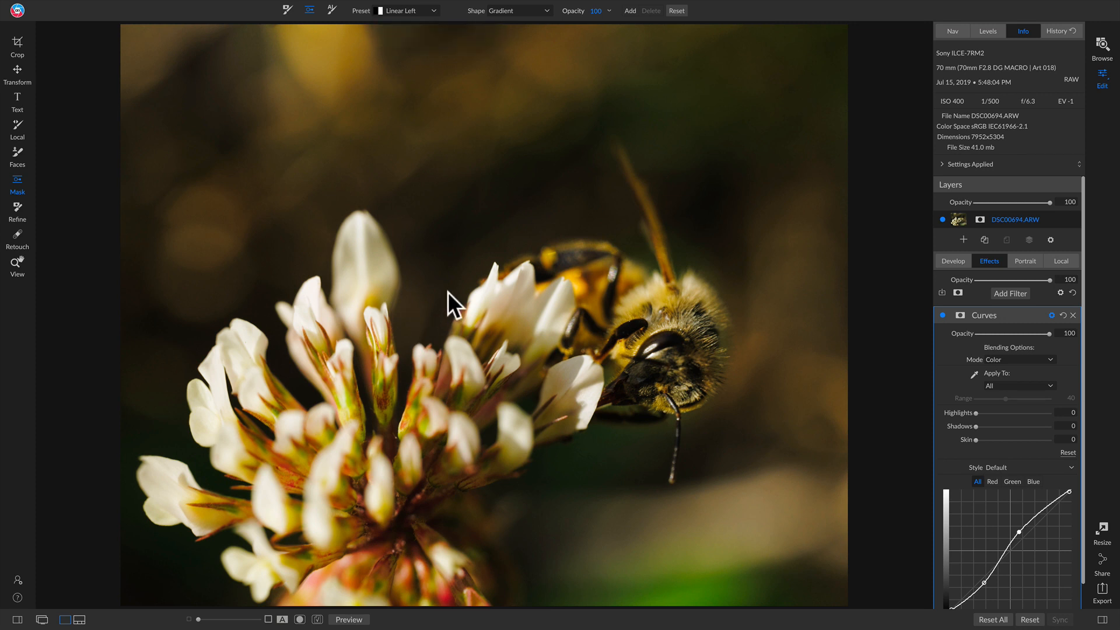
left_click(508, 296)
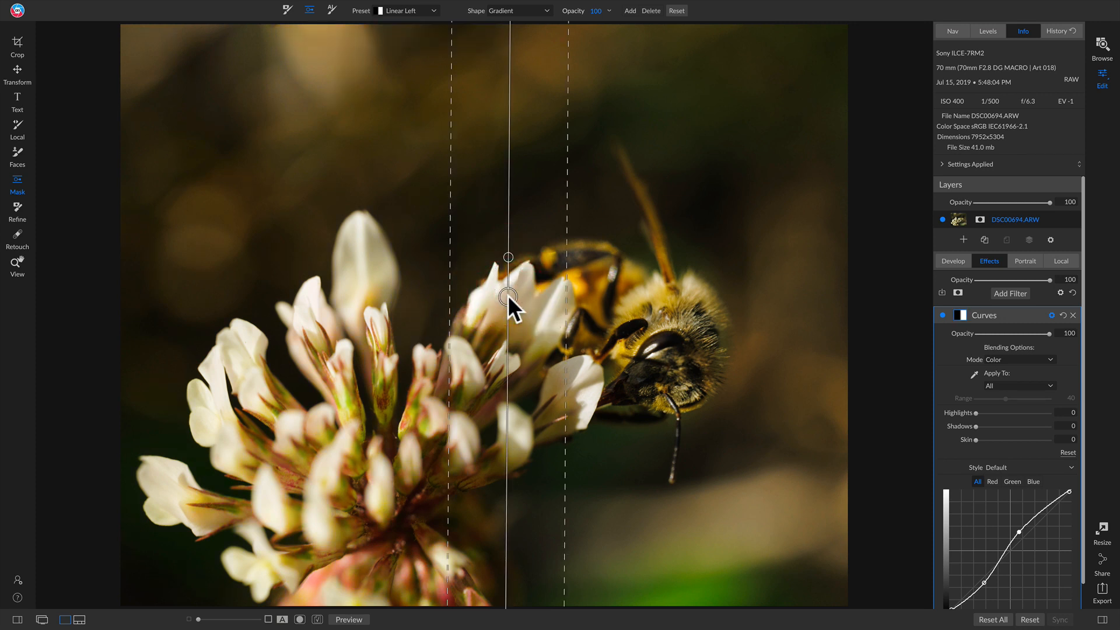
left_click_drag(508, 295, 470, 355)
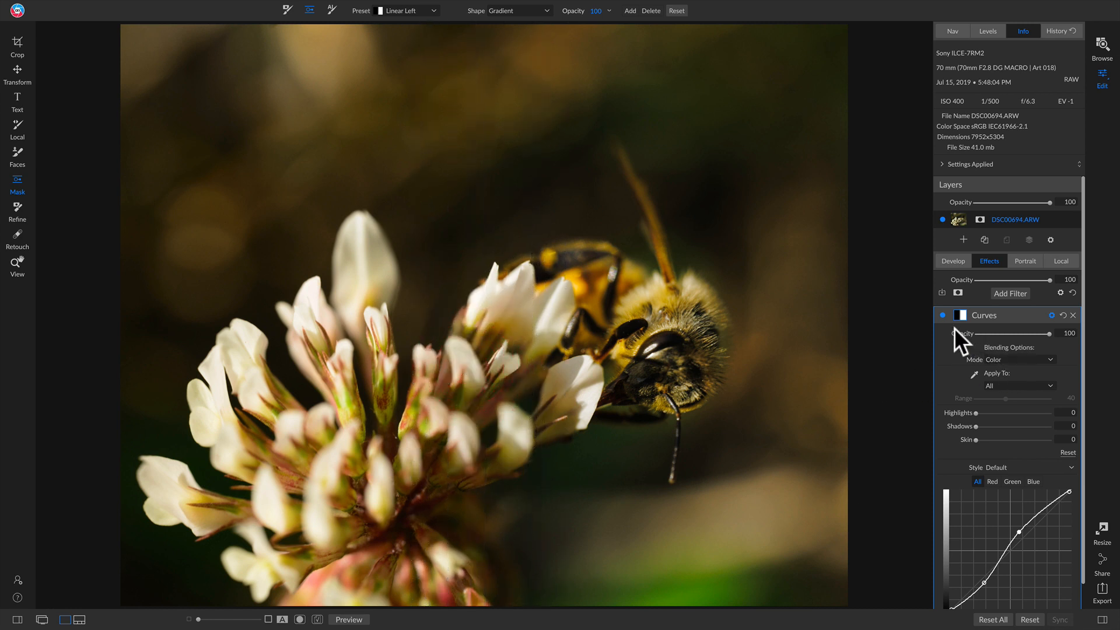
Compare the photo with and without the masked Curves filter.
left_click(941, 315)
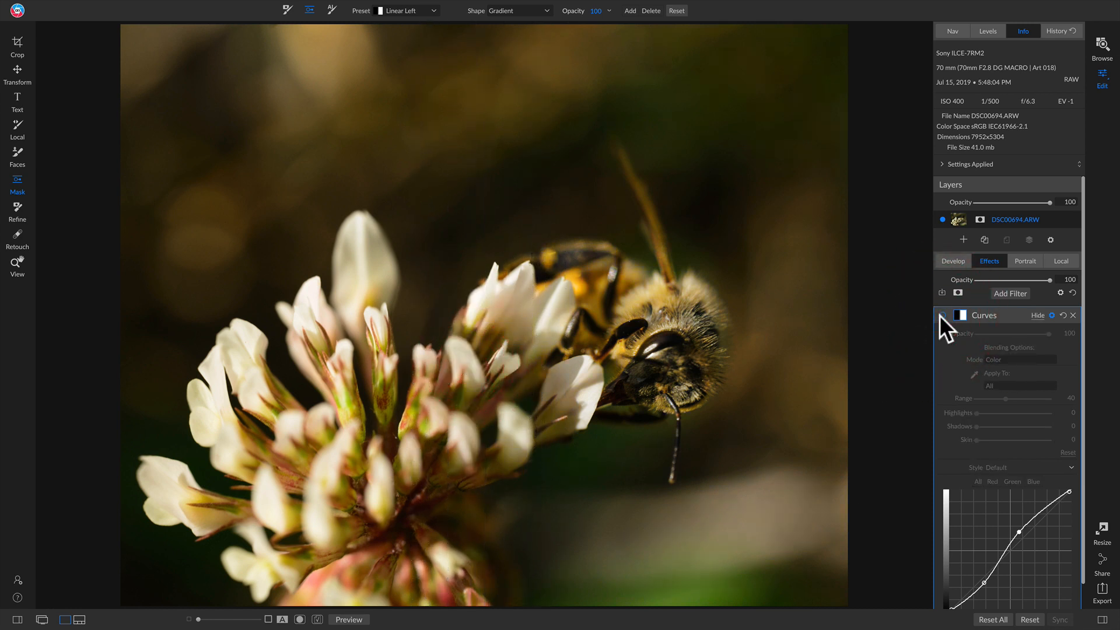
left_click(943, 315)
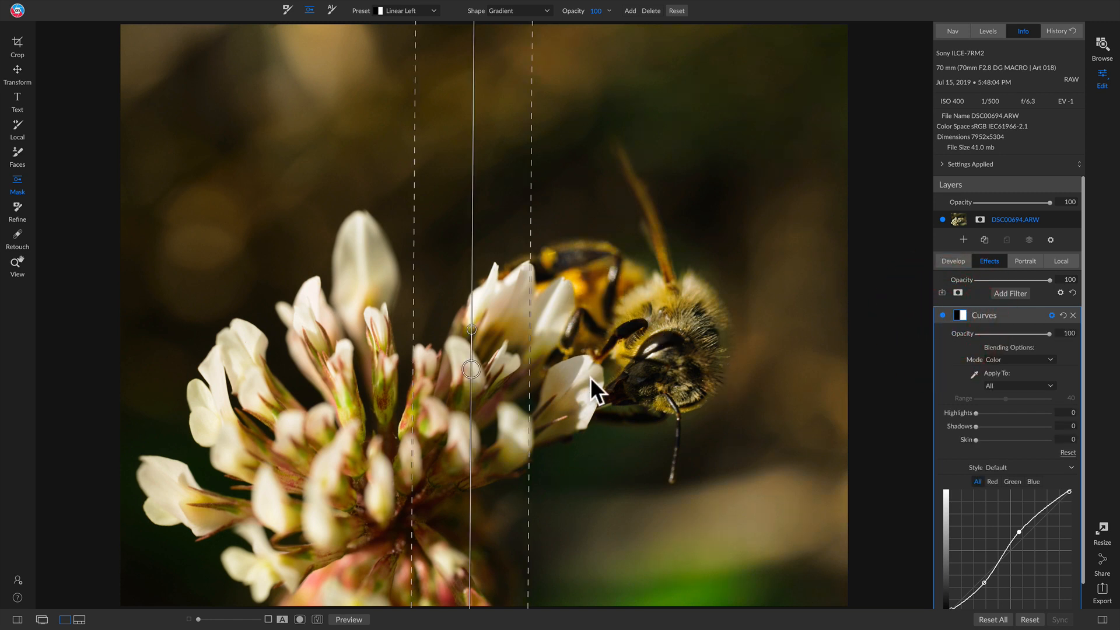
left_click(943, 315)
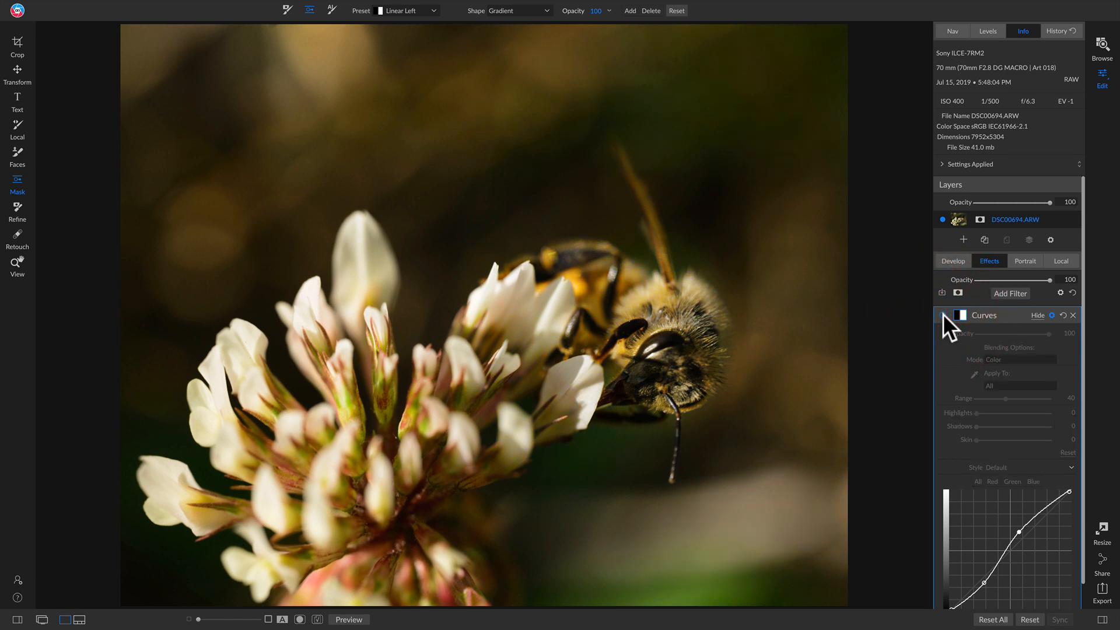
left_click(942, 315)
left_click(943, 315)
left_click(942, 315)
left_click(943, 315)
left_click(943, 316)
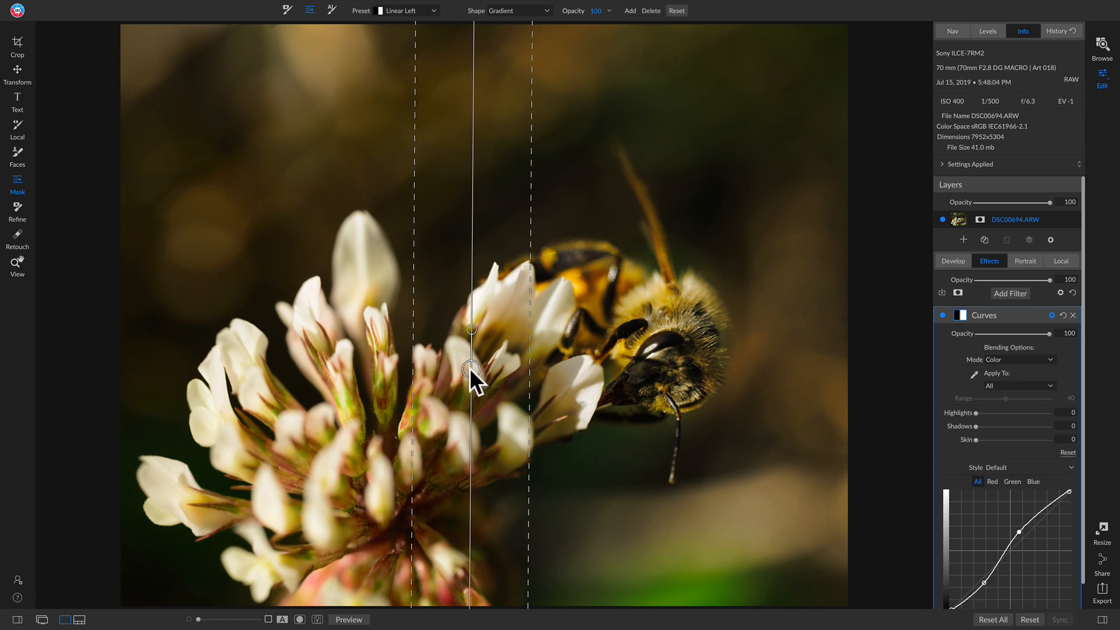
Shift the Curves mask's gradient slightly toward the flower's center and widen its transition on both sides.
mouse_move(471, 368)
left_mouse_down()
mouse_move(505, 366)
mouse_move(505, 312)
mouse_move(441, 284)
mouse_move(421, 321)
mouse_move(482, 388)
mouse_move(552, 377)
mouse_move(530, 297)
mouse_move(472, 300)
mouse_move(455, 355)
left_mouse_up()
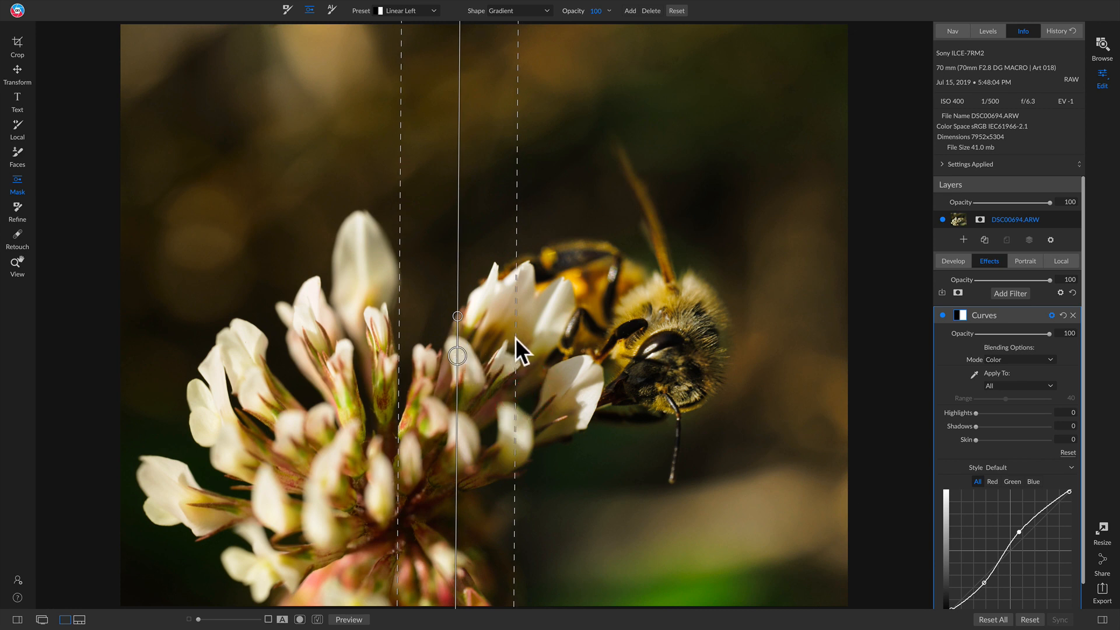
left_click_drag(516, 340, 550, 340)
left_click_drag(639, 341, 650, 341)
left_click_drag(579, 338, 572, 338)
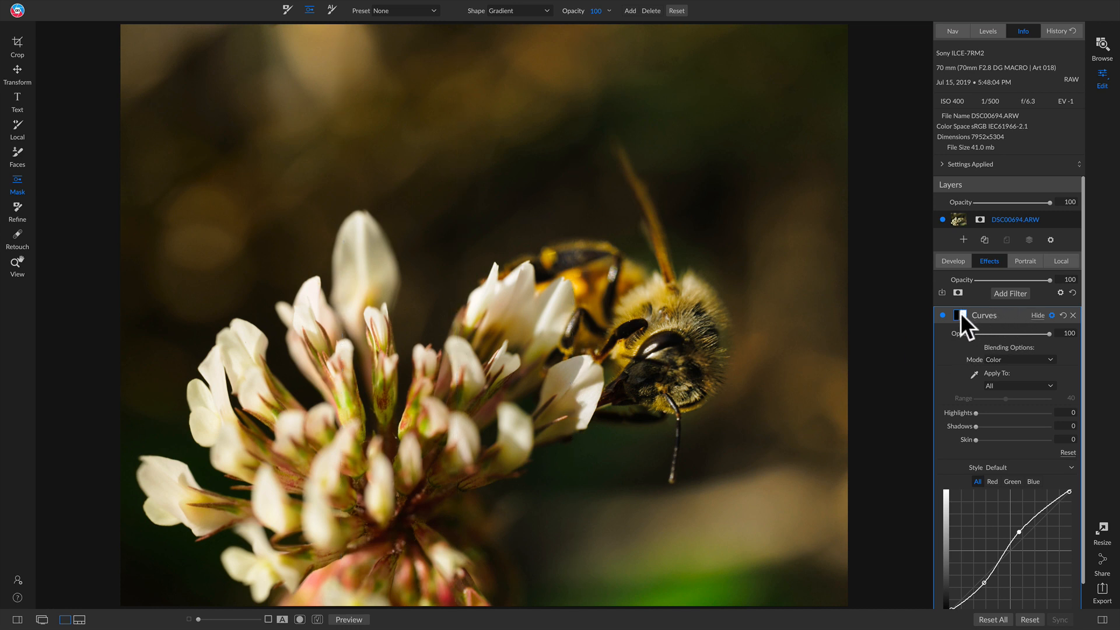
Inspect the Curves mask in mask view, nudge its gradient slightly farther from the bee and copy the mask.
left_click(961, 315)
left_click(1028, 371)
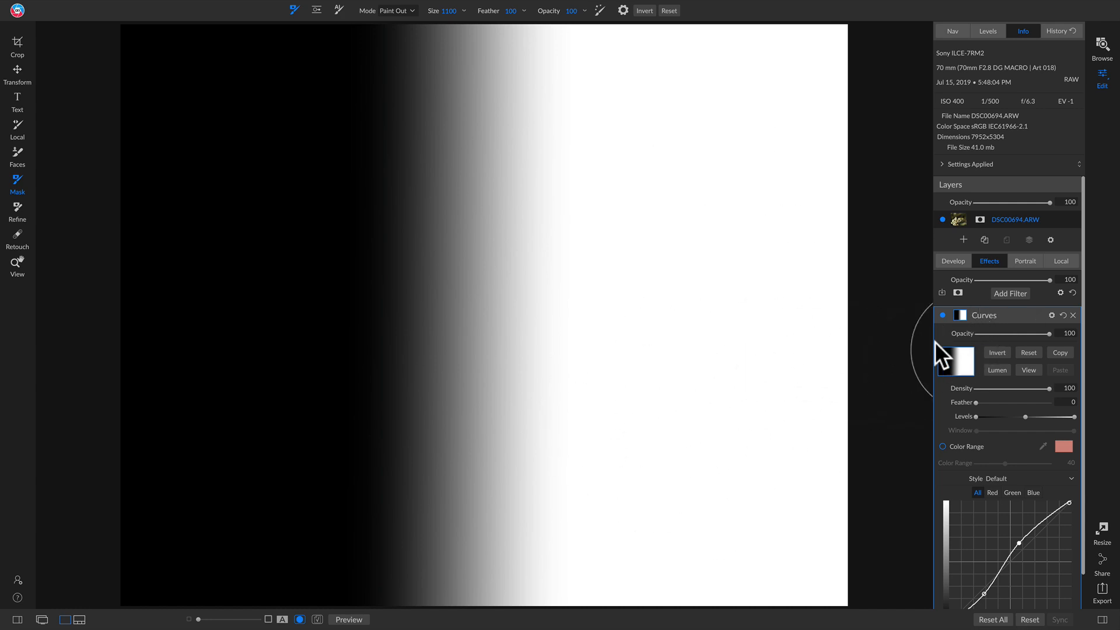
left_click(1028, 367)
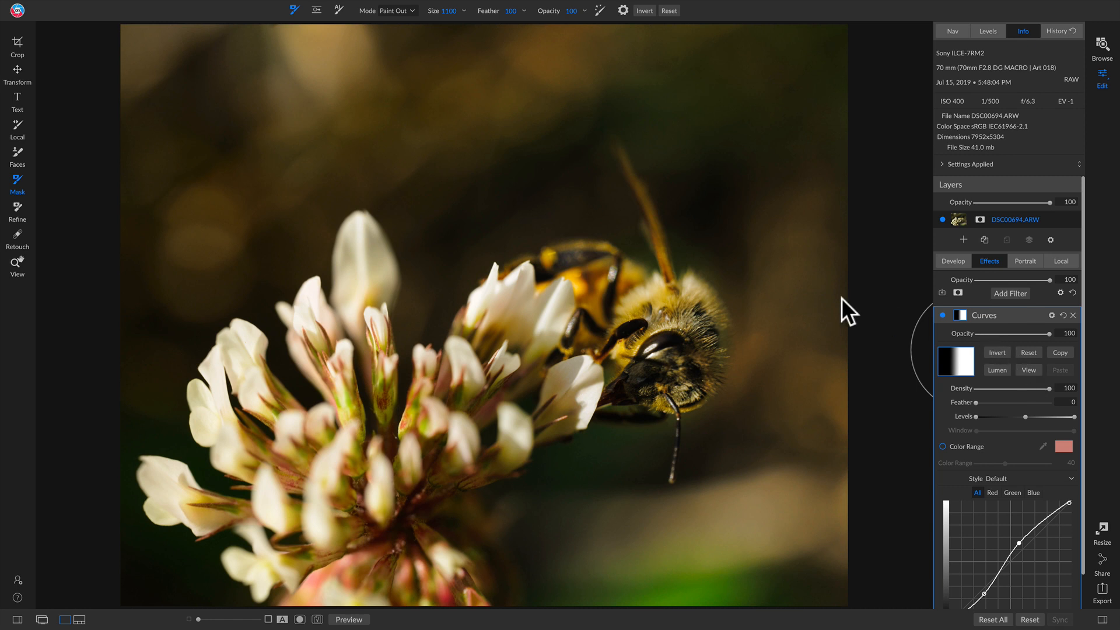
key("m")
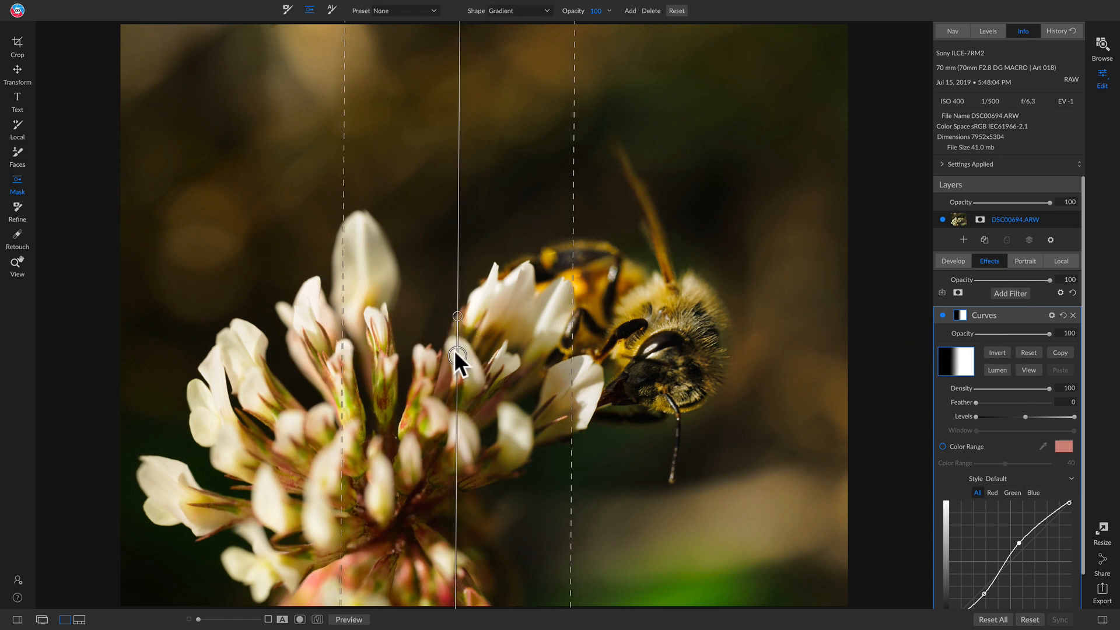
left_click_drag(438, 354, 433, 356)
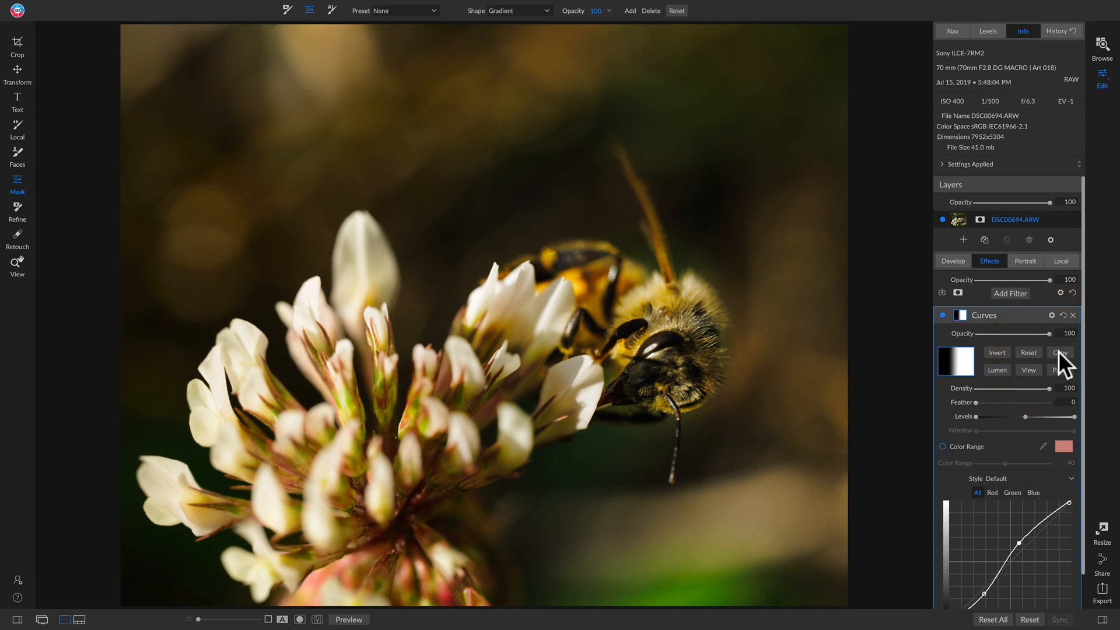
Add a Vignette filter with the Big Softy preset and paste the copied gradient mask onto it, checking the effect.
left_click(1010, 293)
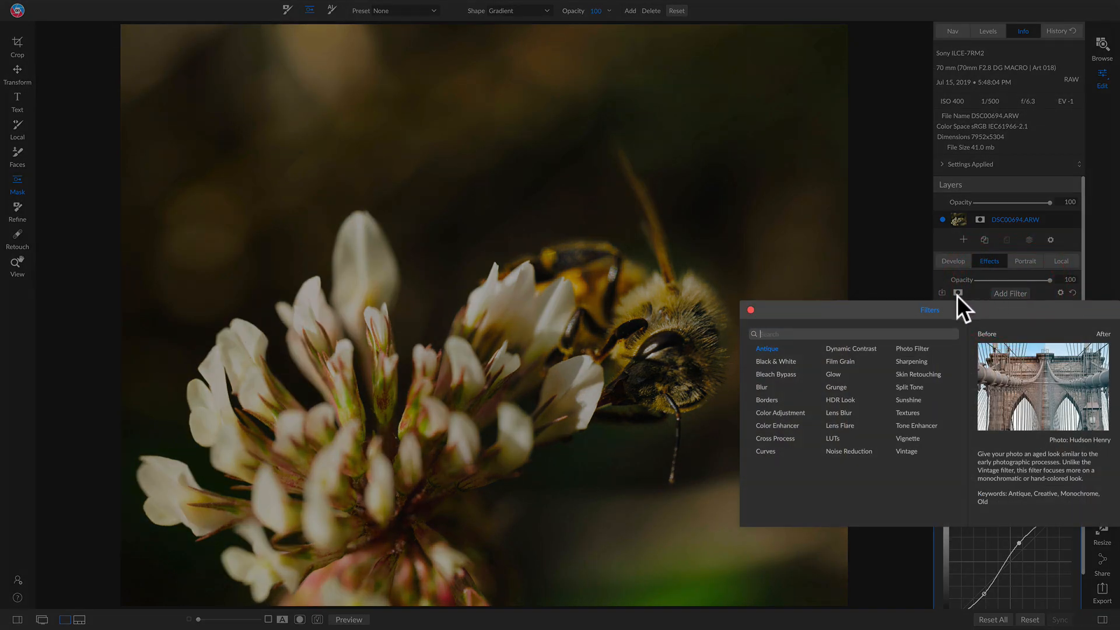
left_click(911, 439)
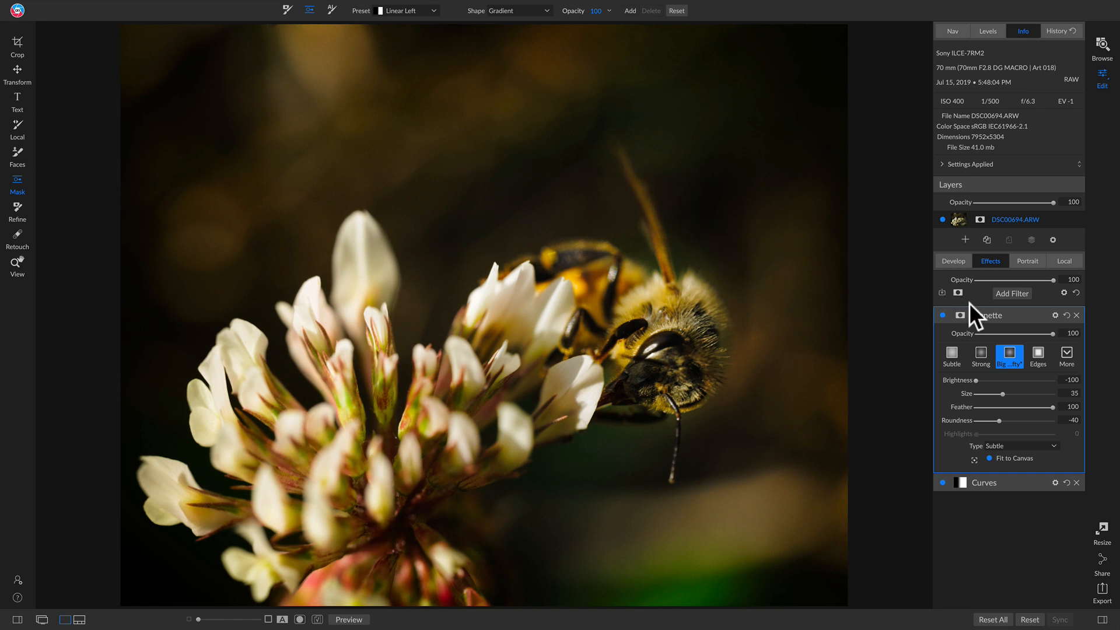
left_click(959, 316)
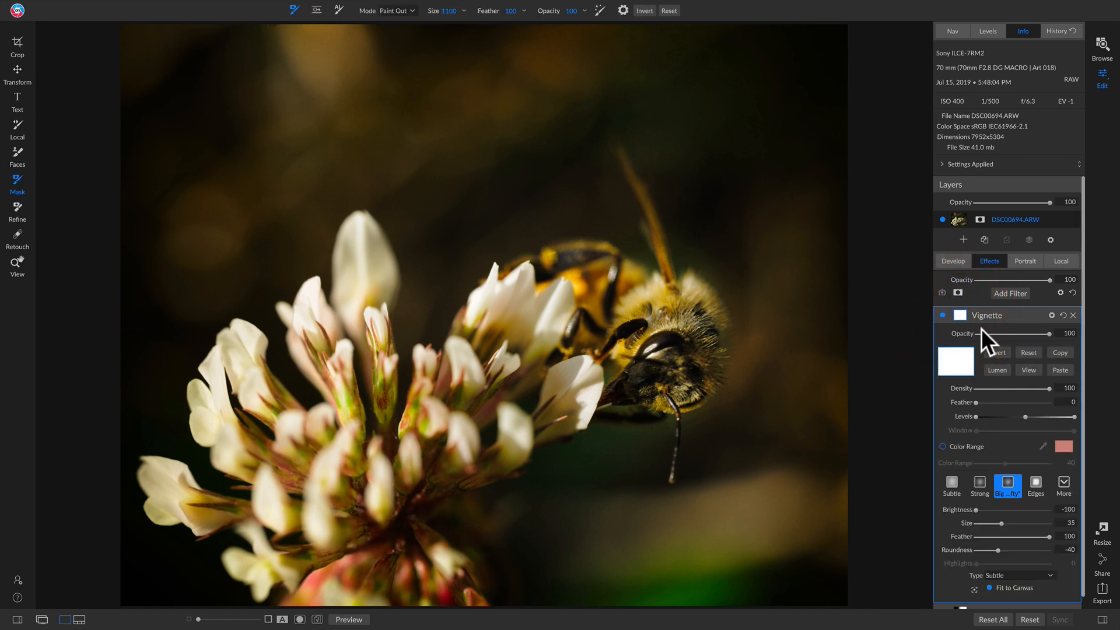
left_click(1062, 369)
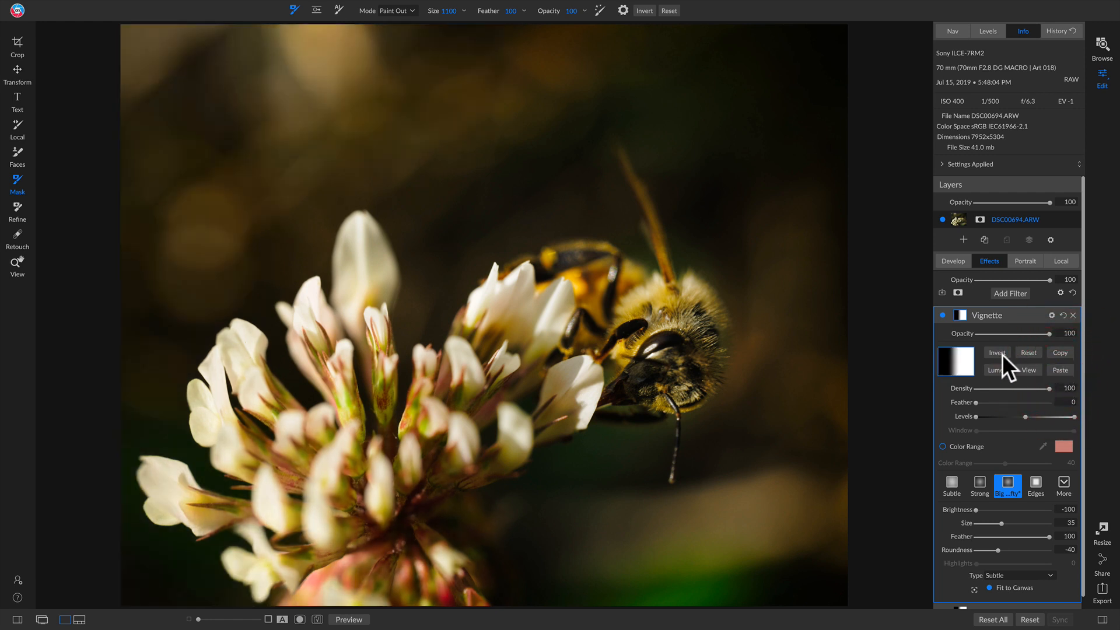
left_click(1029, 370)
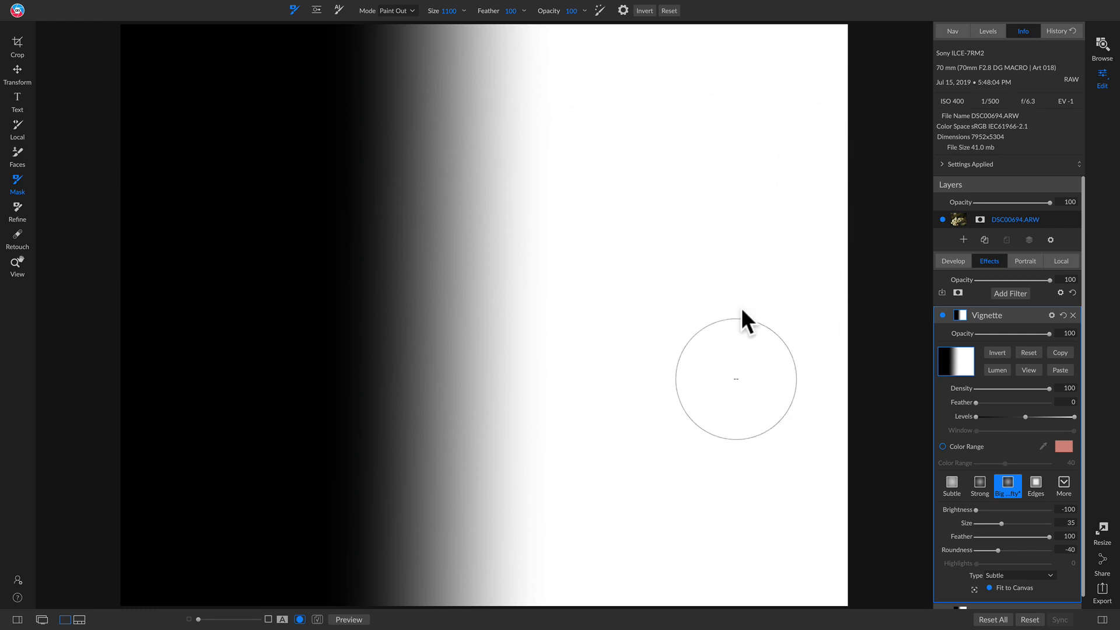
left_click(1029, 370)
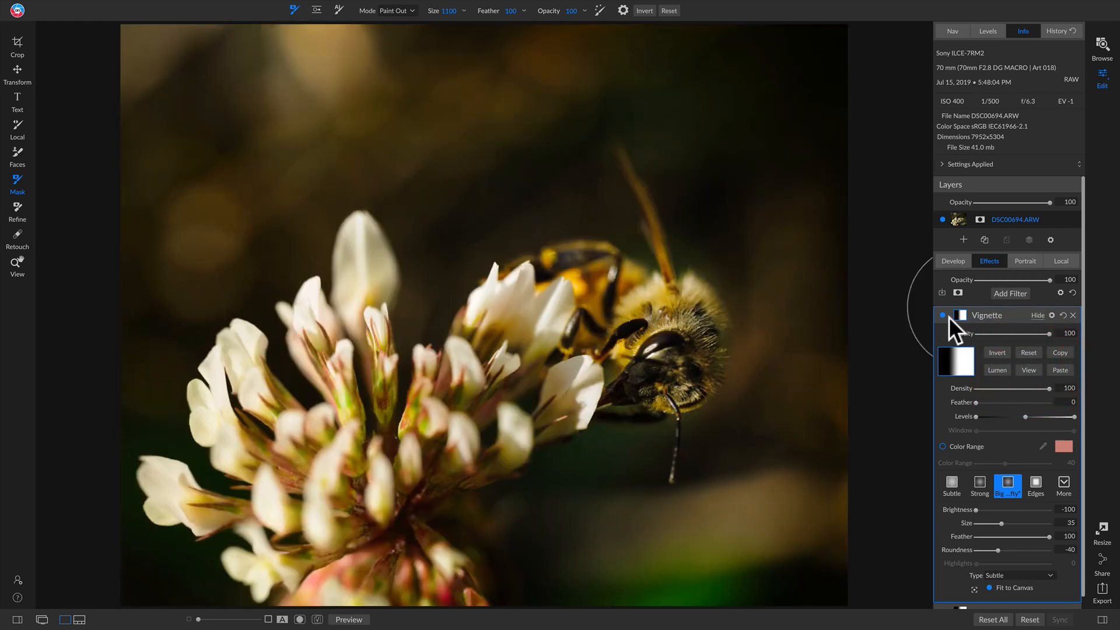
left_click(942, 315)
left_click(942, 315)
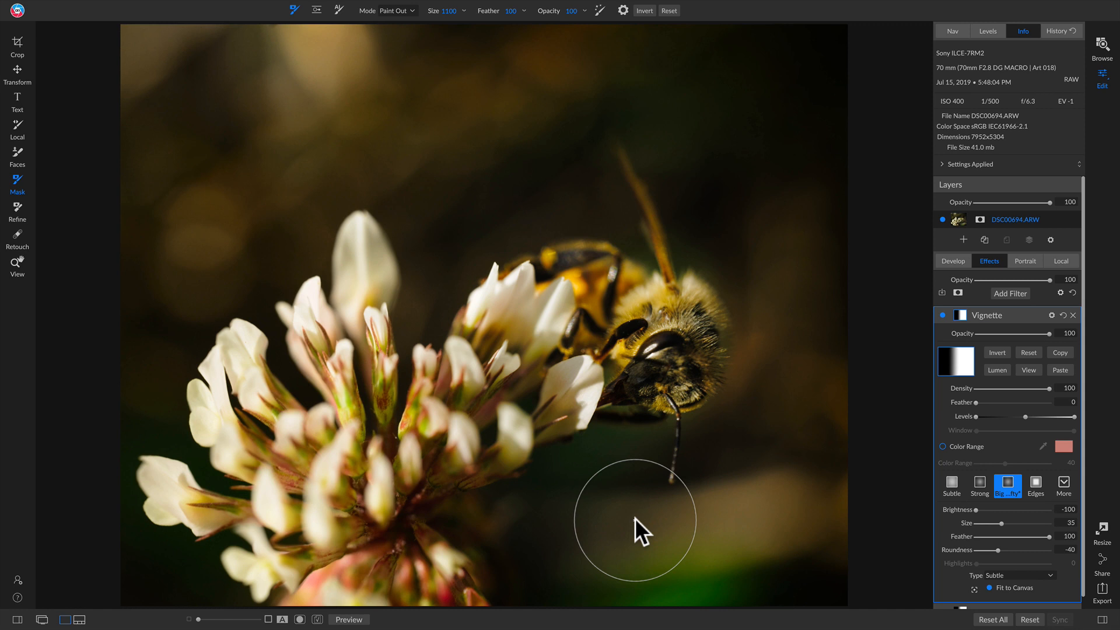
Invert the Vignette mask so it darkens the flower side, and compare with and without the filter.
left_click(998, 352)
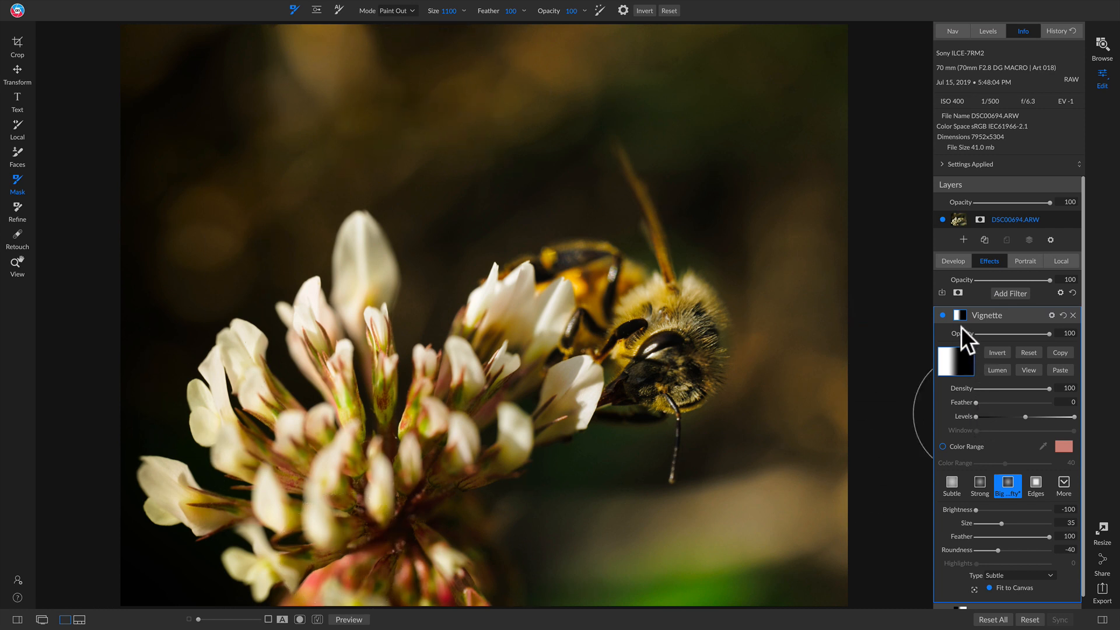
left_click(943, 316)
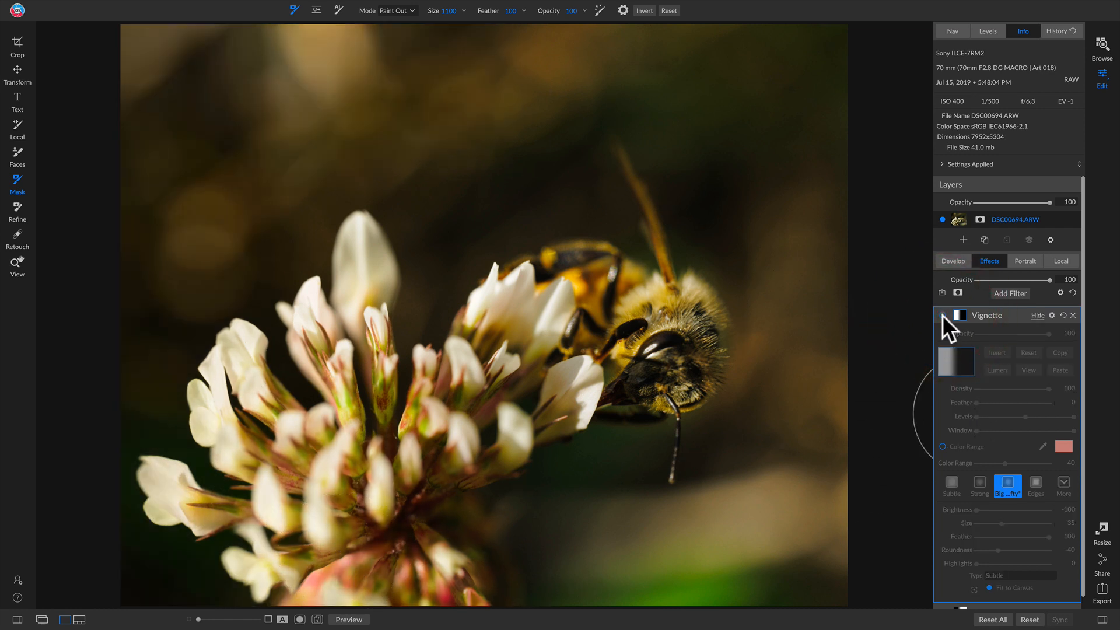
left_click(942, 315)
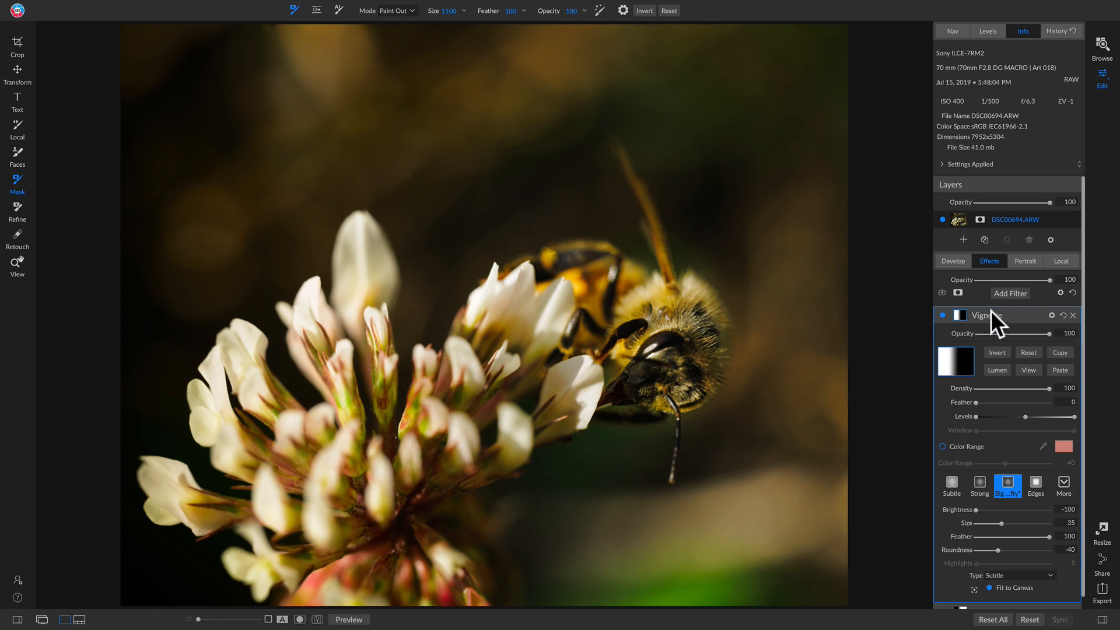
Compare the bee photo with and without the Vignette filter twice, leaving the filter enabled.
left_click(942, 315)
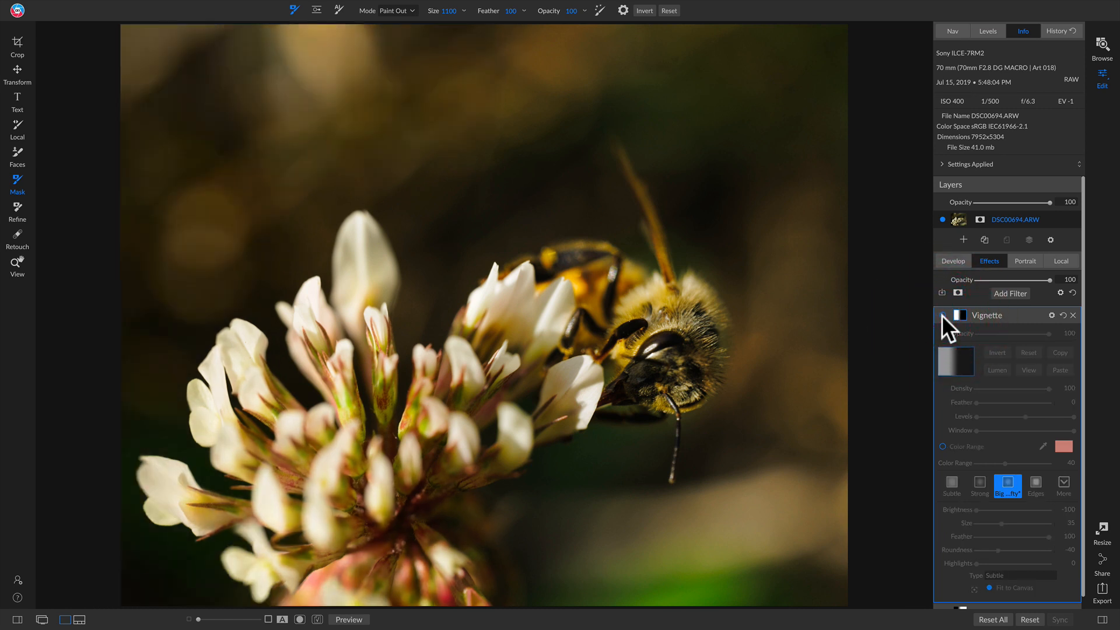
left_click(942, 315)
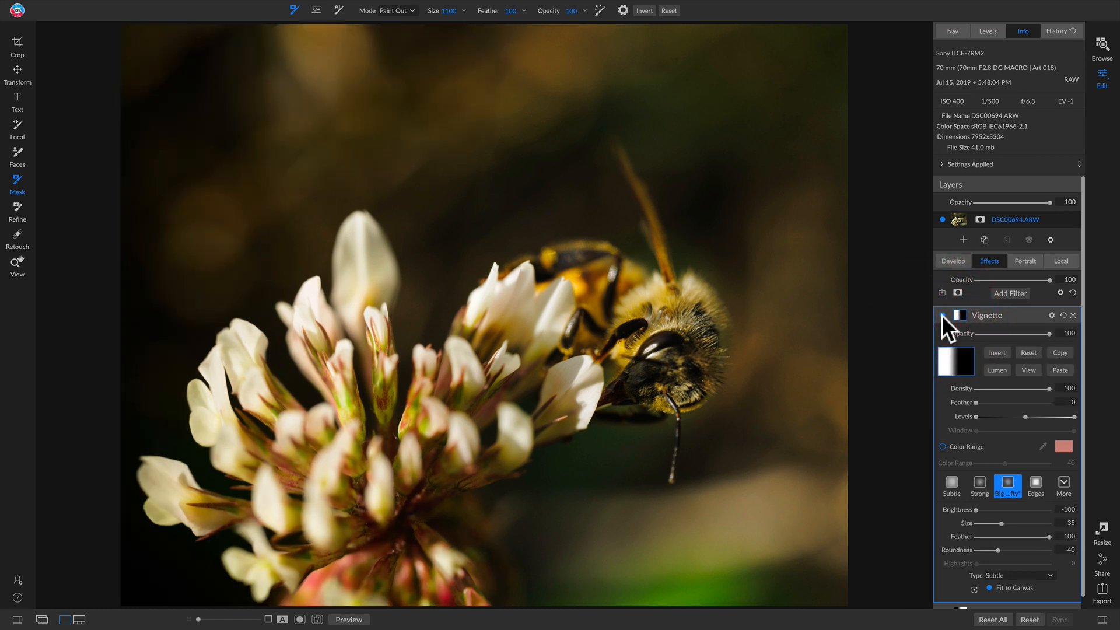
left_click(942, 315)
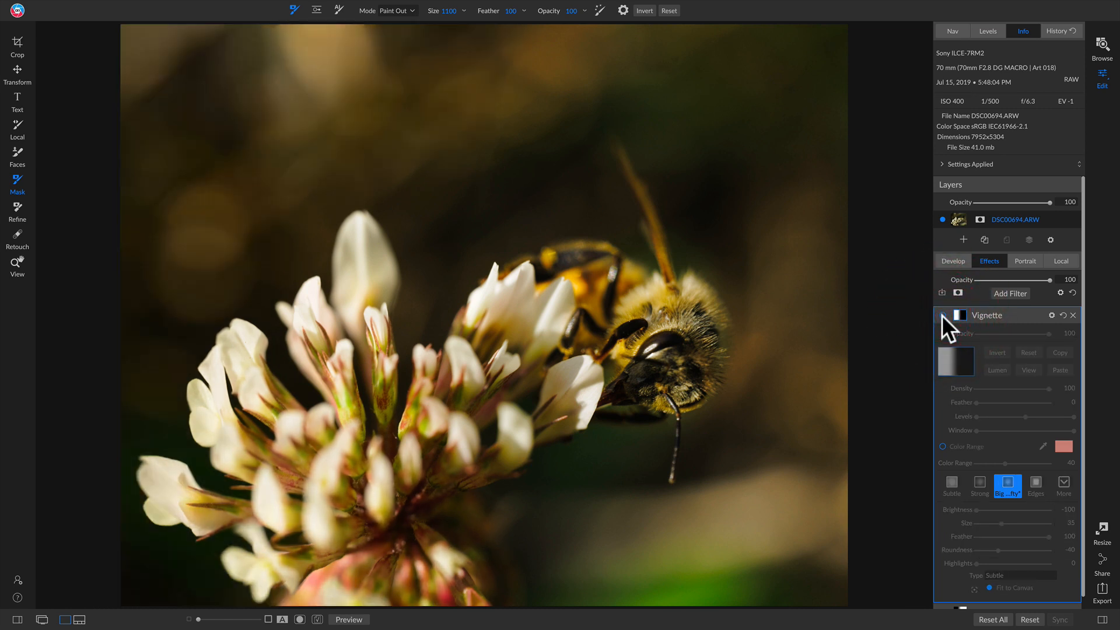
left_click(942, 315)
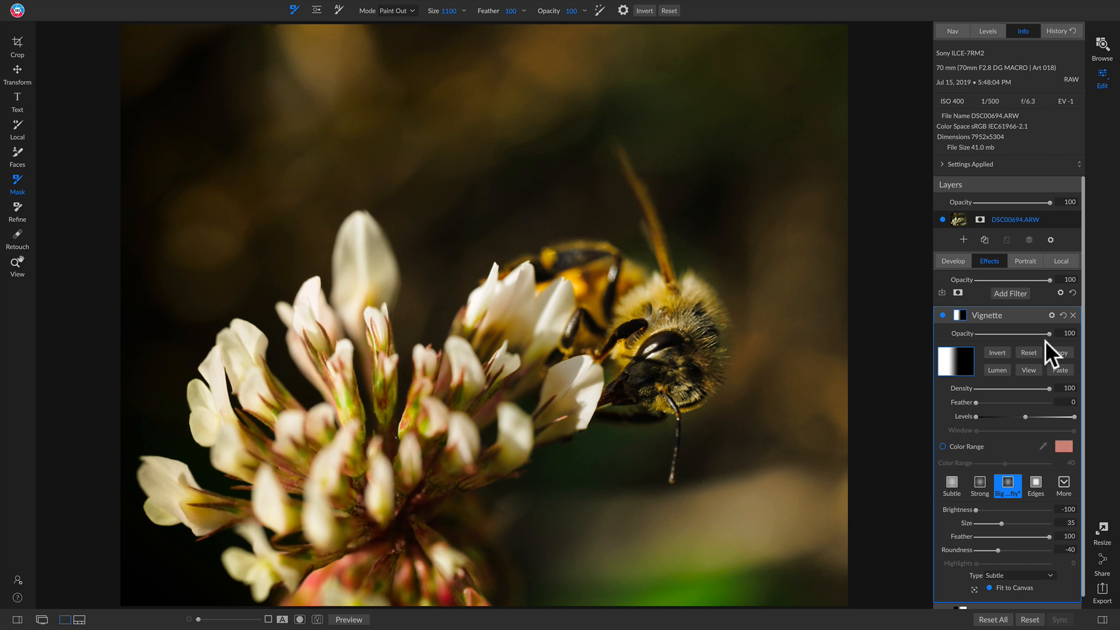
Start a local adjustment on the bee photo using the Magic Eye Fixer style.
left_click(1059, 261)
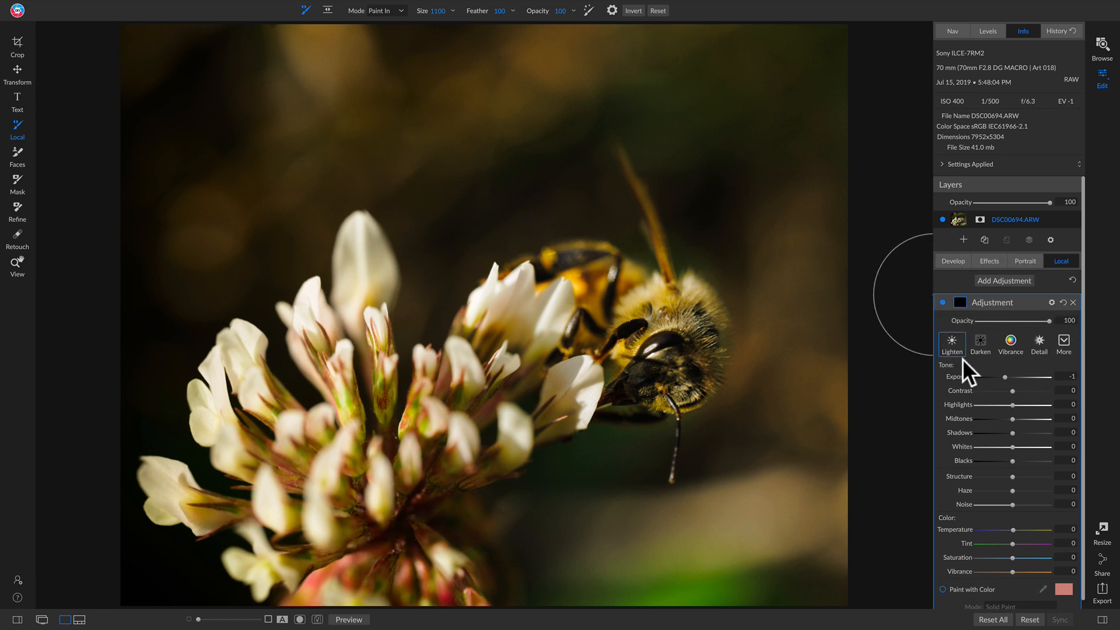
left_click(1065, 340)
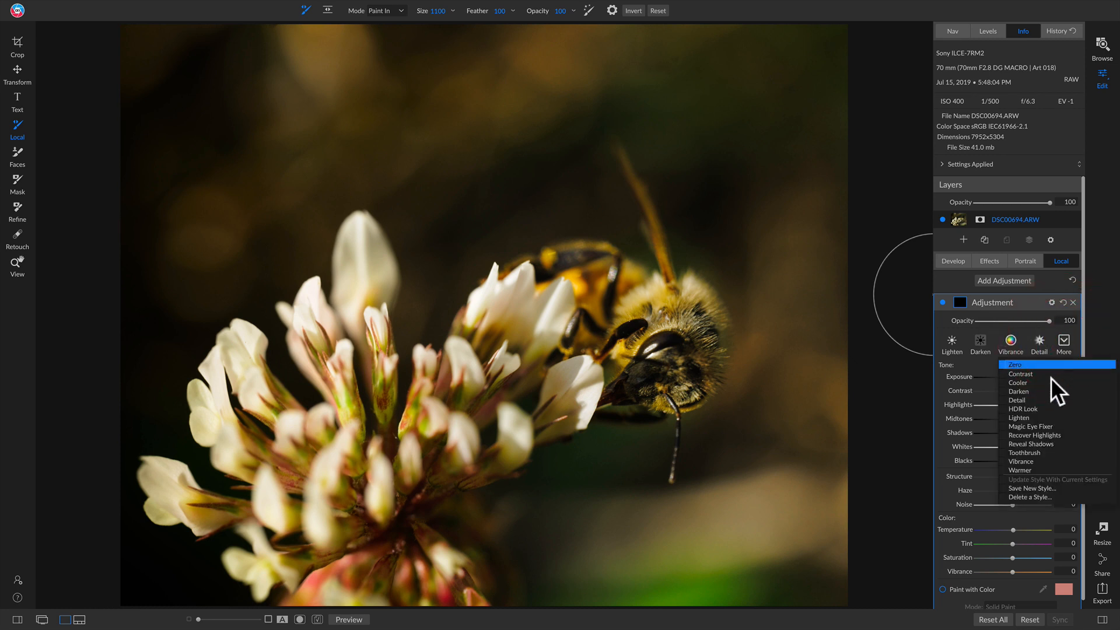
left_click(1040, 427)
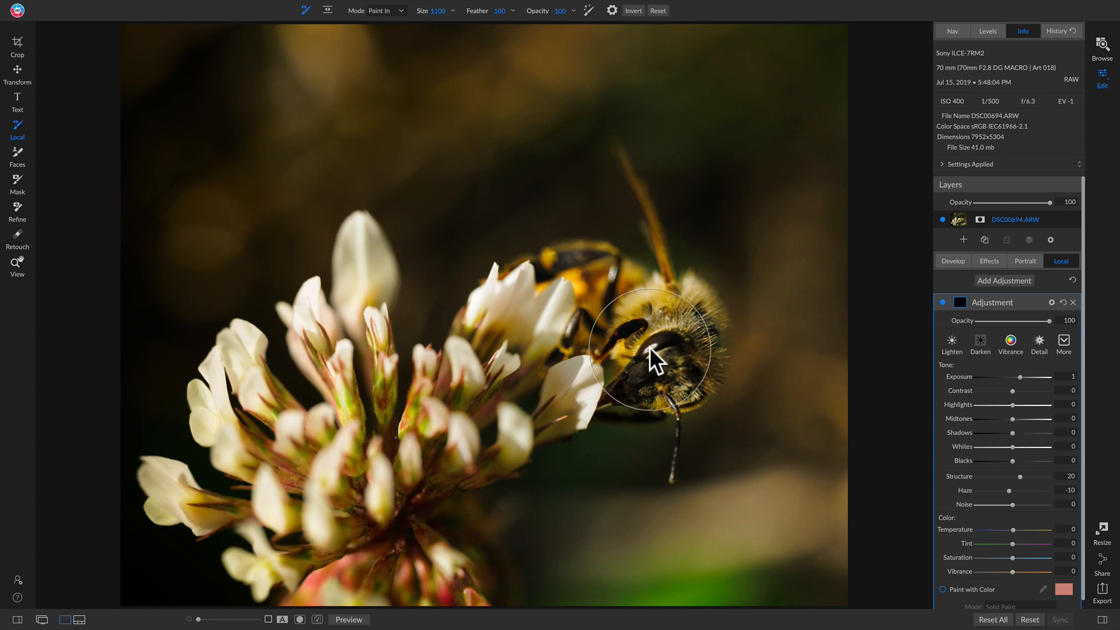
Reduce the adjustment brush size to 400 and paint the Magic Eye Fixer adjustment over the bee's eyes and face.
key("bracketleft")
key("bracketleft")
key("bracketleft")
key("bracketleft")
key("bracketleft")
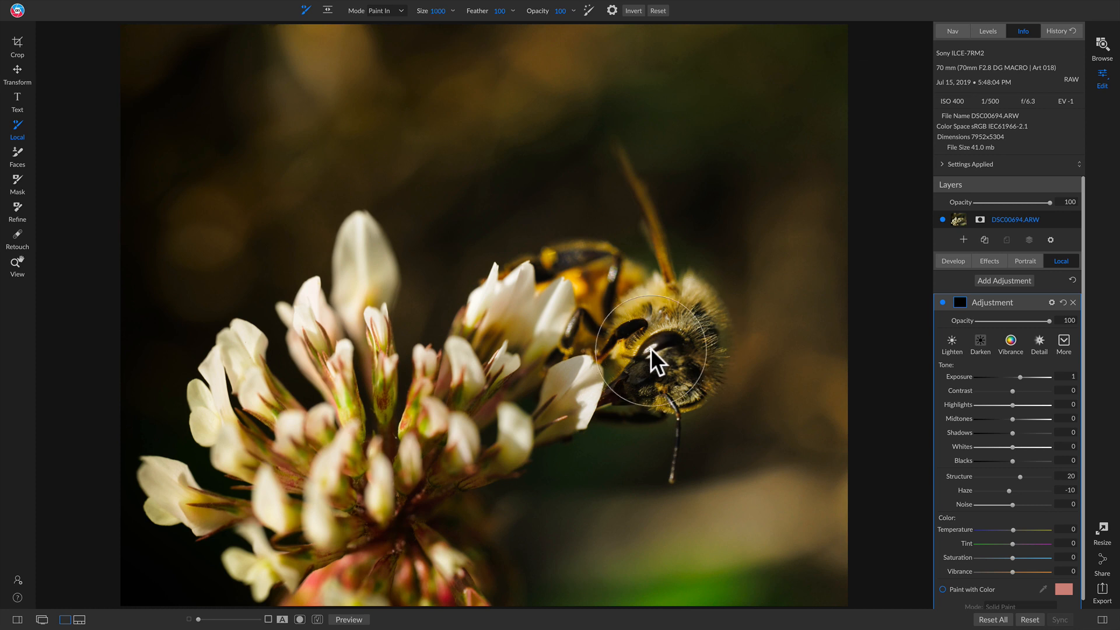
key("bracketright")
key("bracketright")
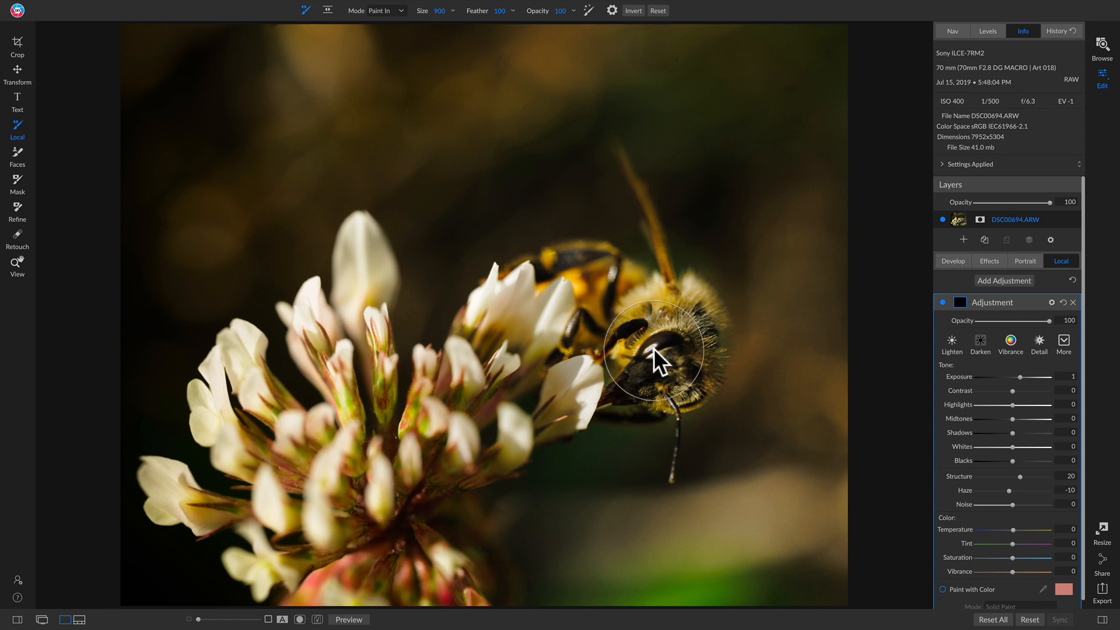
key("bracketleft")
key("bracketleft")
key("bracketleft")
key("bracketleft")
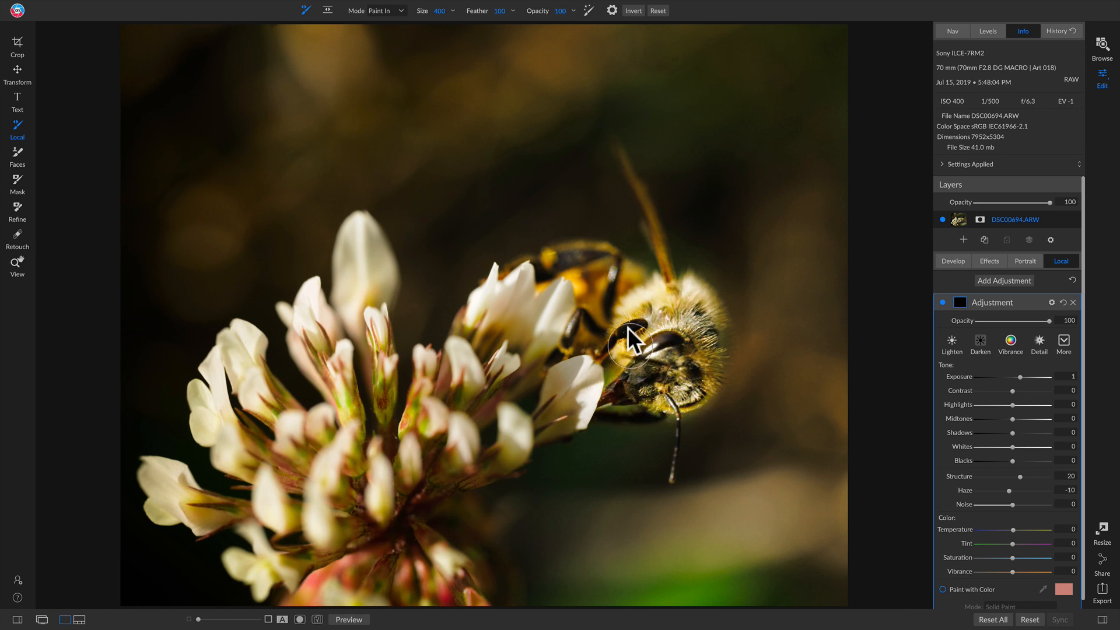
left_click(687, 317)
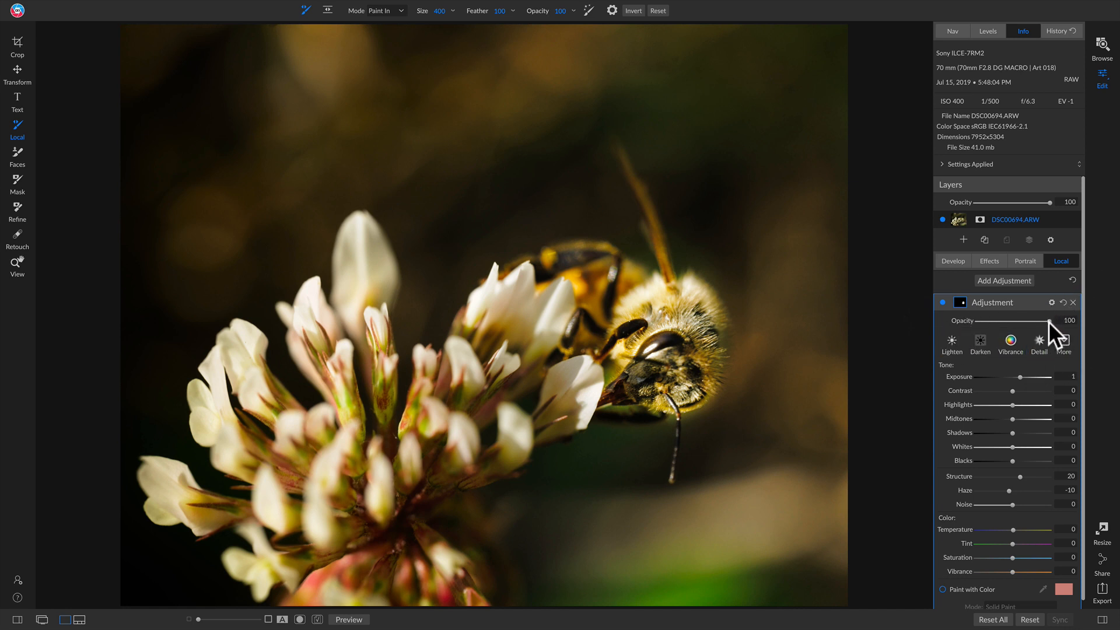
Set the opacity of the bee's Magic Eye Fixer adjustment to 46.
left_click_drag(1018, 322, 928, 318)
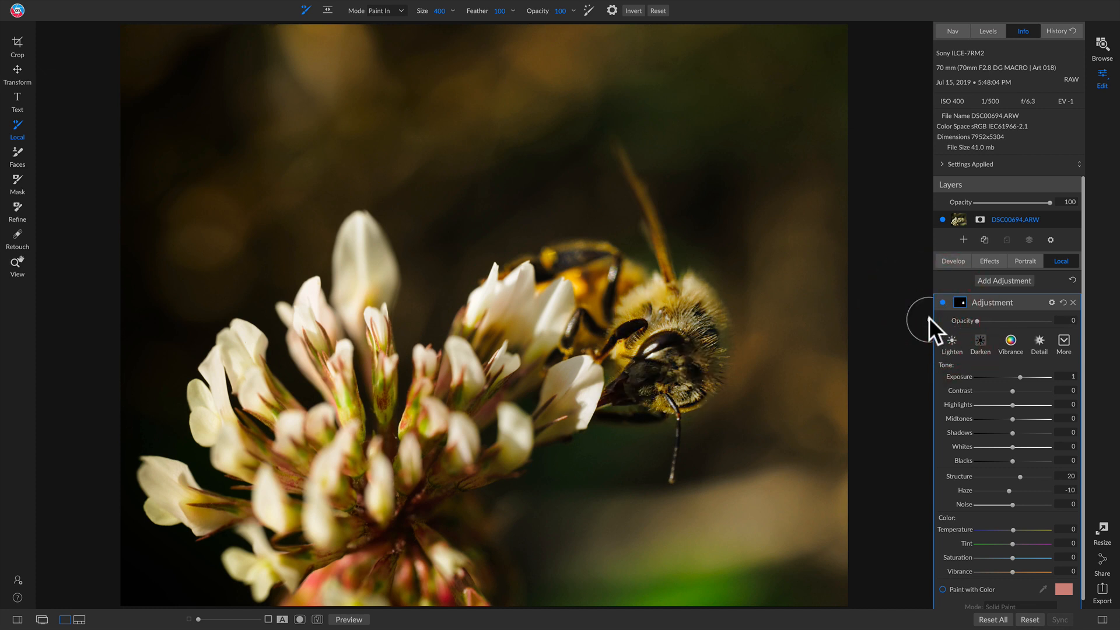
left_click(984, 321)
left_click(989, 321)
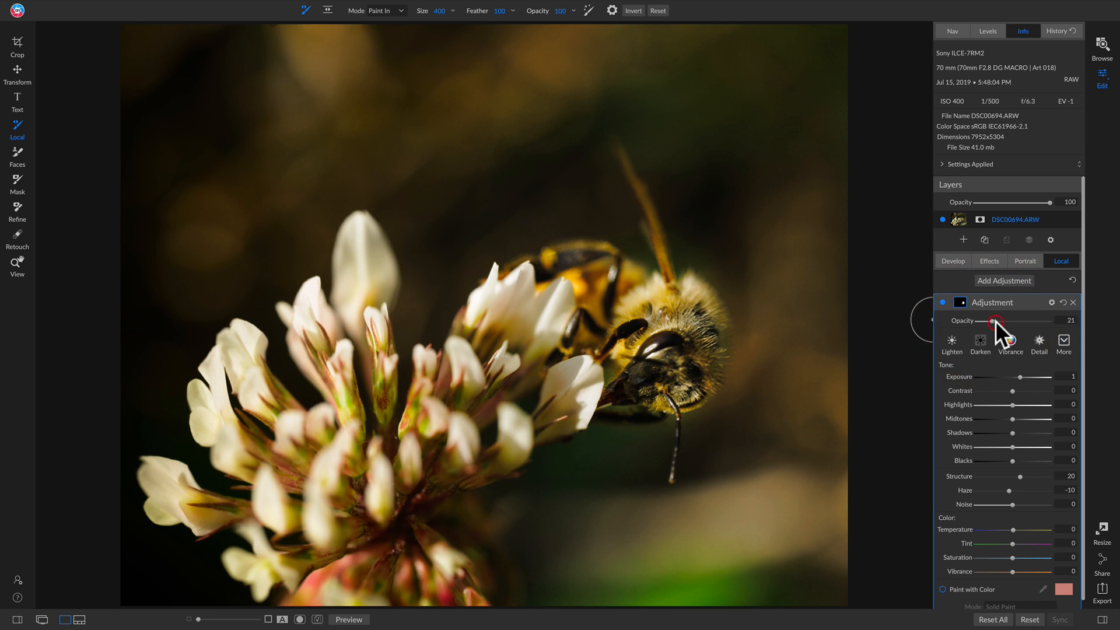
left_click(1003, 321)
left_click(1008, 321)
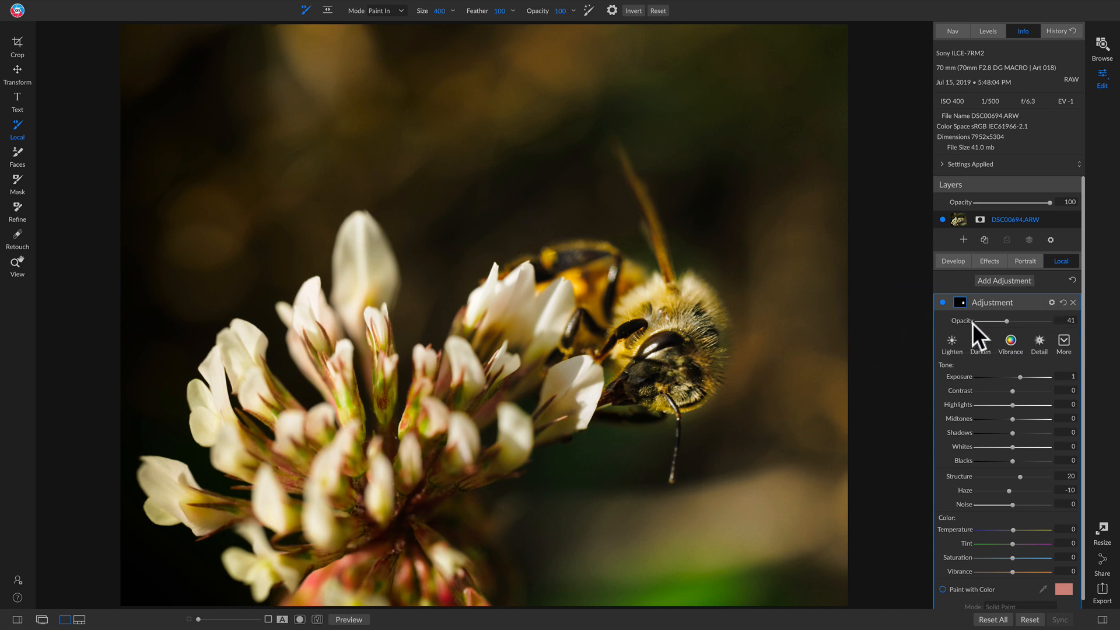
left_click_drag(1007, 321, 1009, 321)
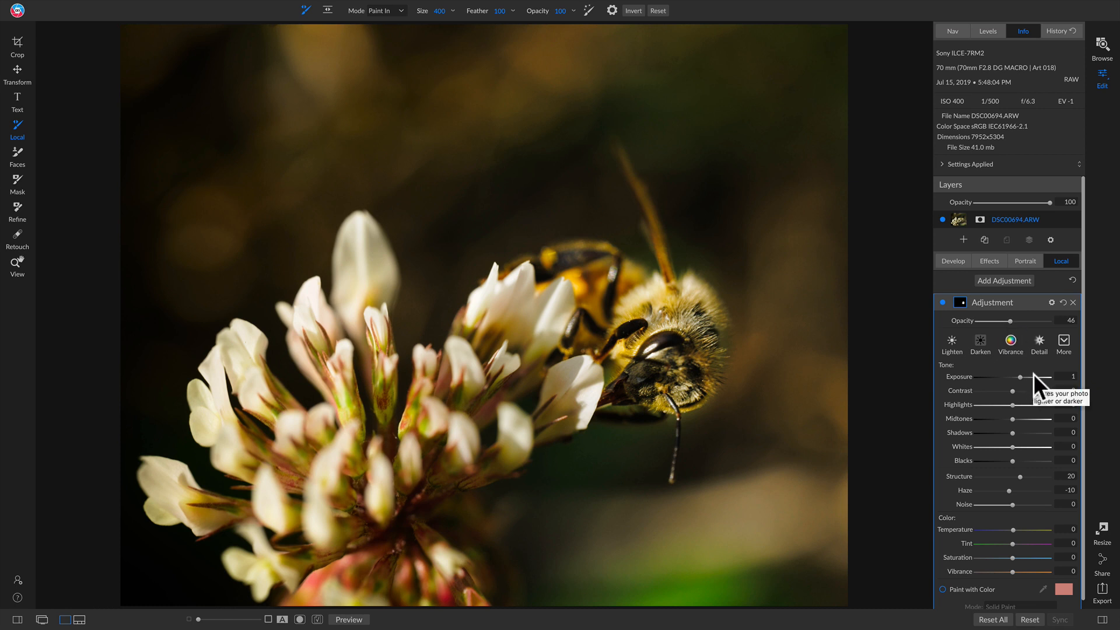
Return to the Develop settings and start saving the photo's settings as a preset named Bee macro.
left_click(947, 261)
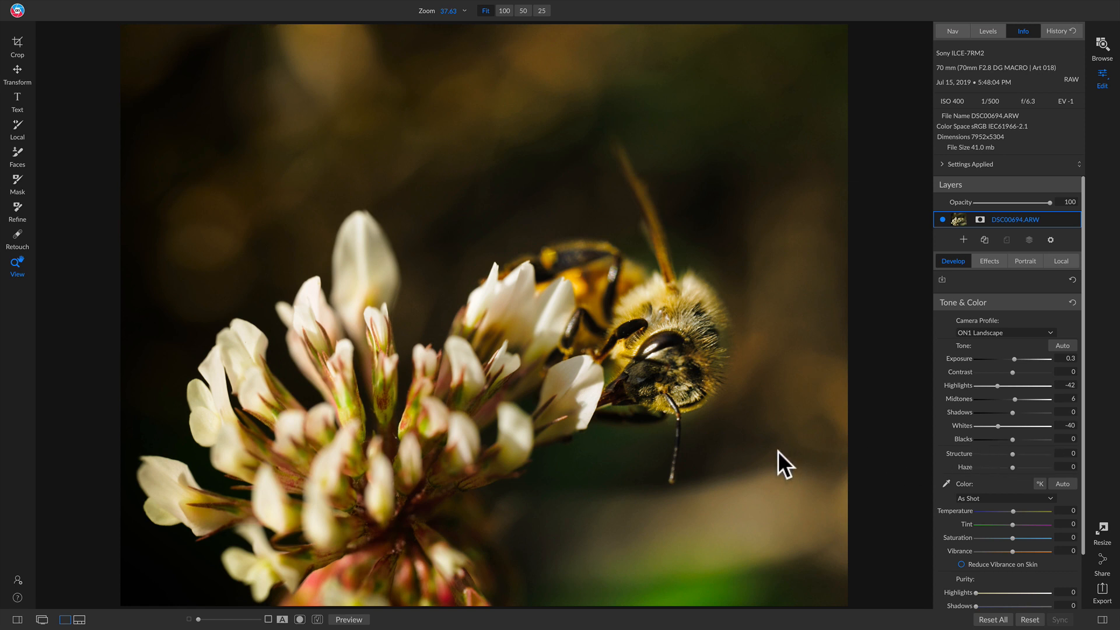
mouse_move(340, 3)
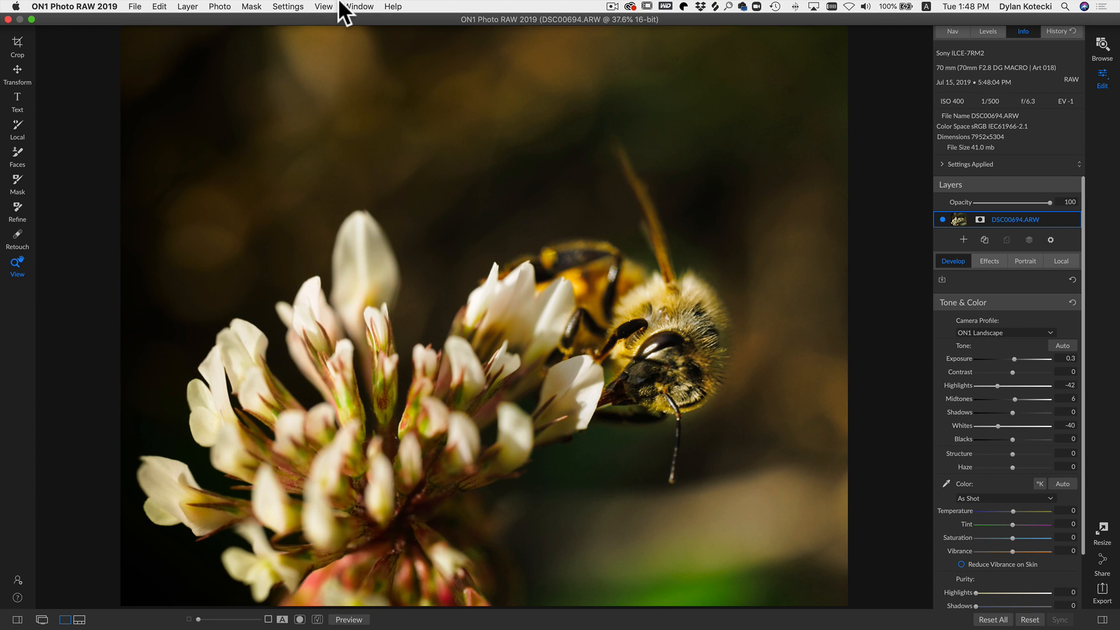
left_click(287, 7)
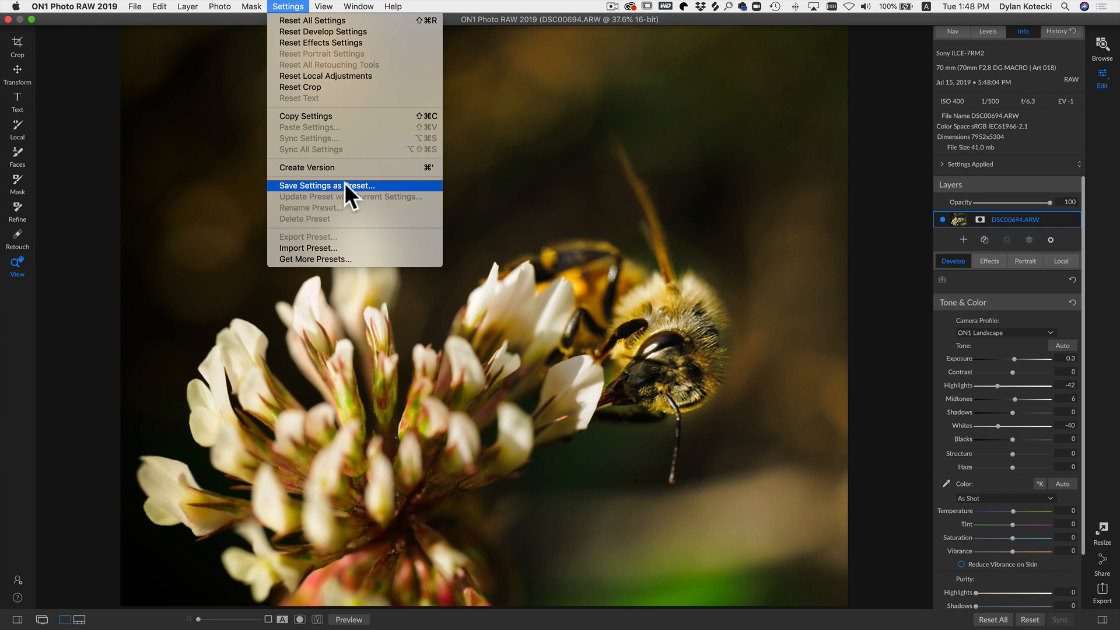
left_click(884, 185)
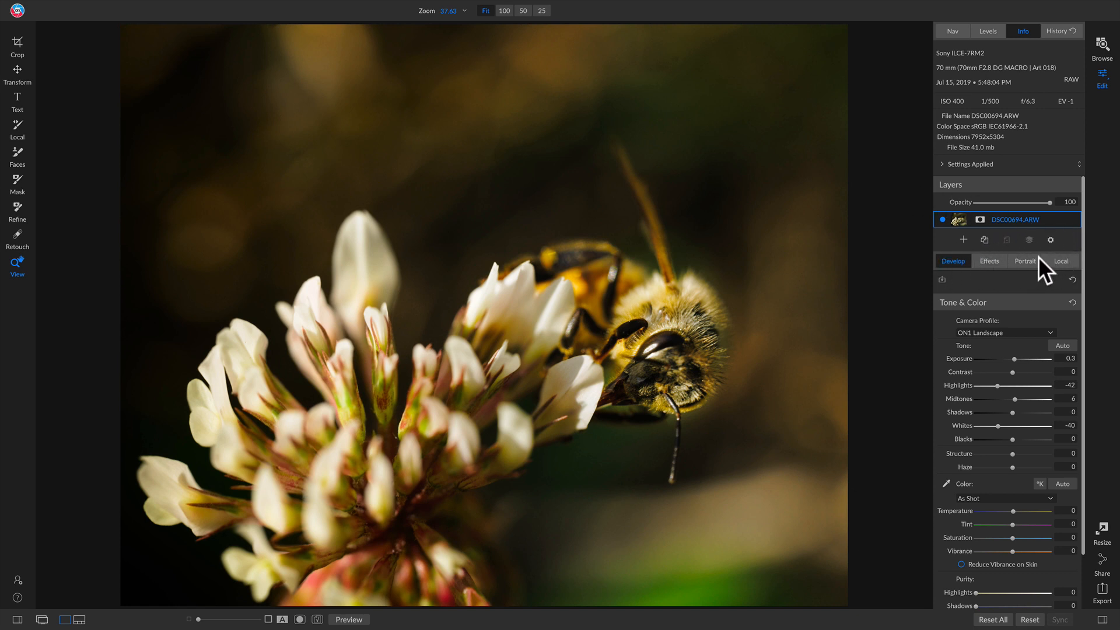
left_click(942, 280)
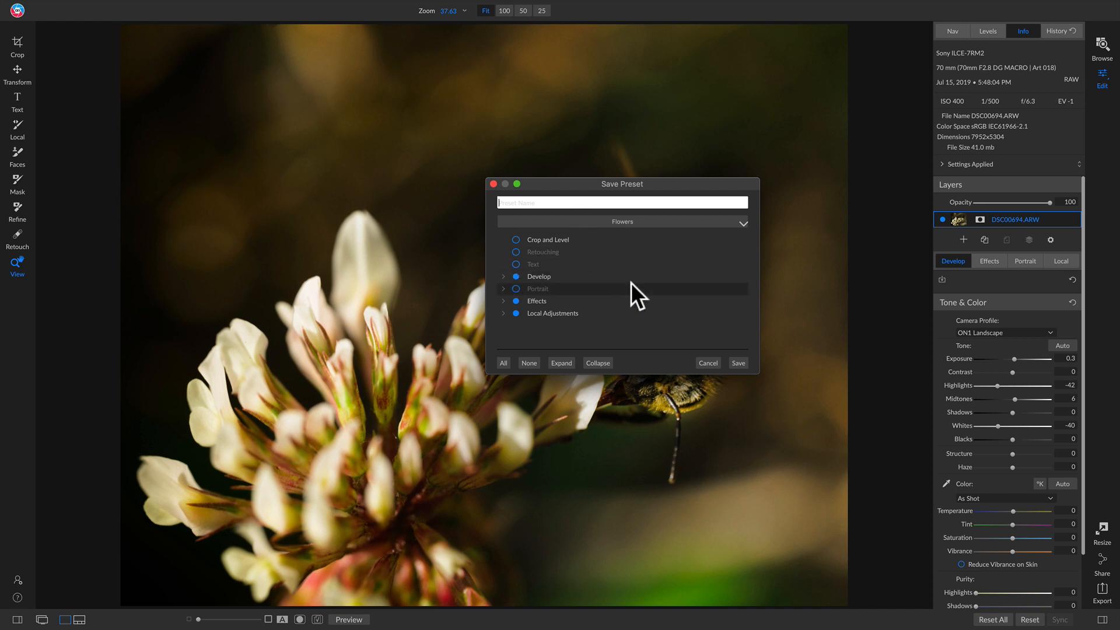
type("Bee macro")
Create a new preset category named Bees for the Bee macro preset.
left_click(630, 221)
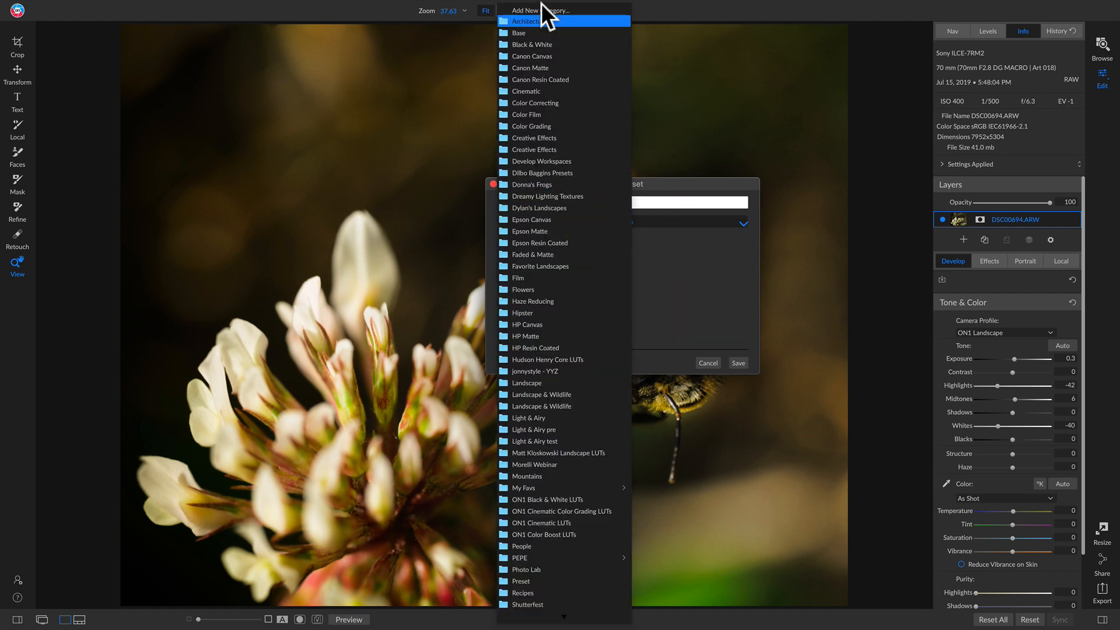
left_click(541, 4)
left_click(637, 222)
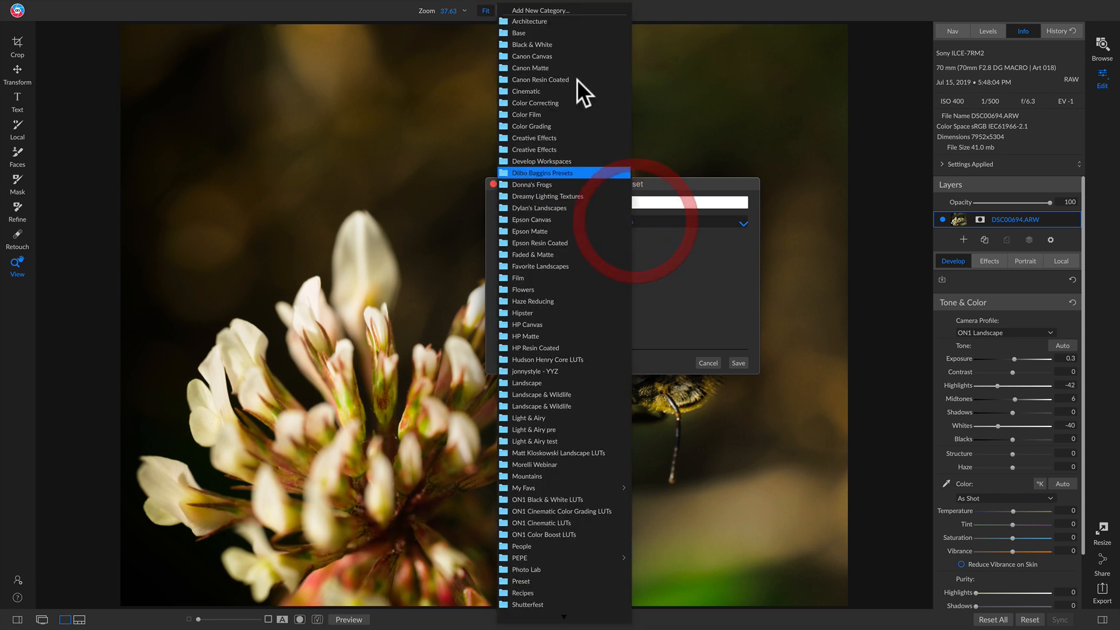
left_click(570, 10)
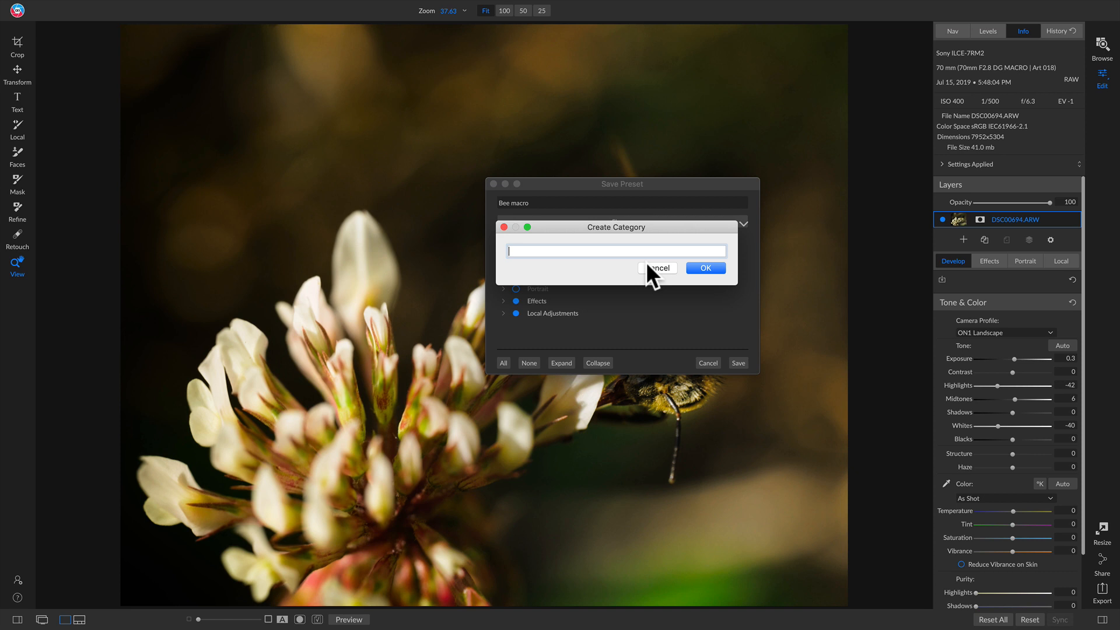
type("Bees")
left_click(714, 267)
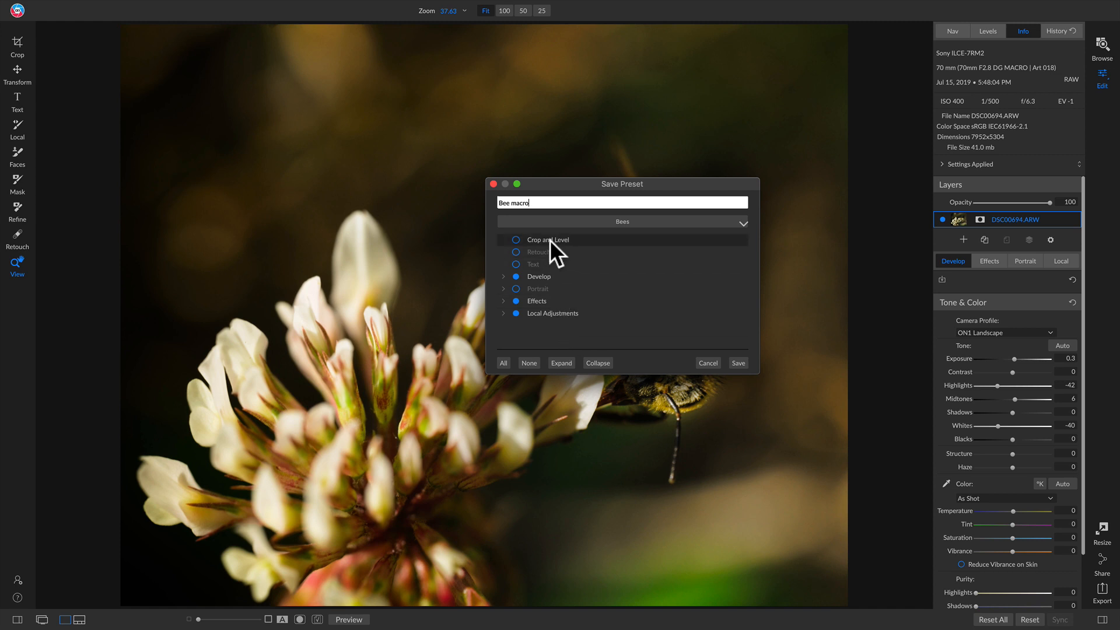
Include Crop and Level in the Bee macro preset and exclude Shadows from its Tone settings.
left_click(514, 239)
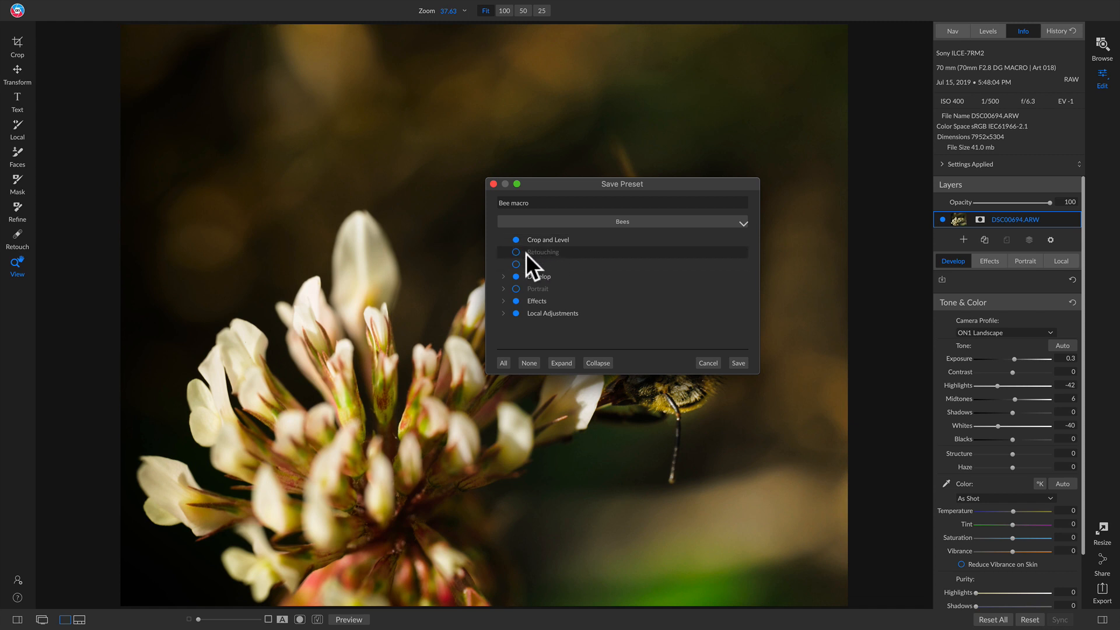
left_click(503, 276)
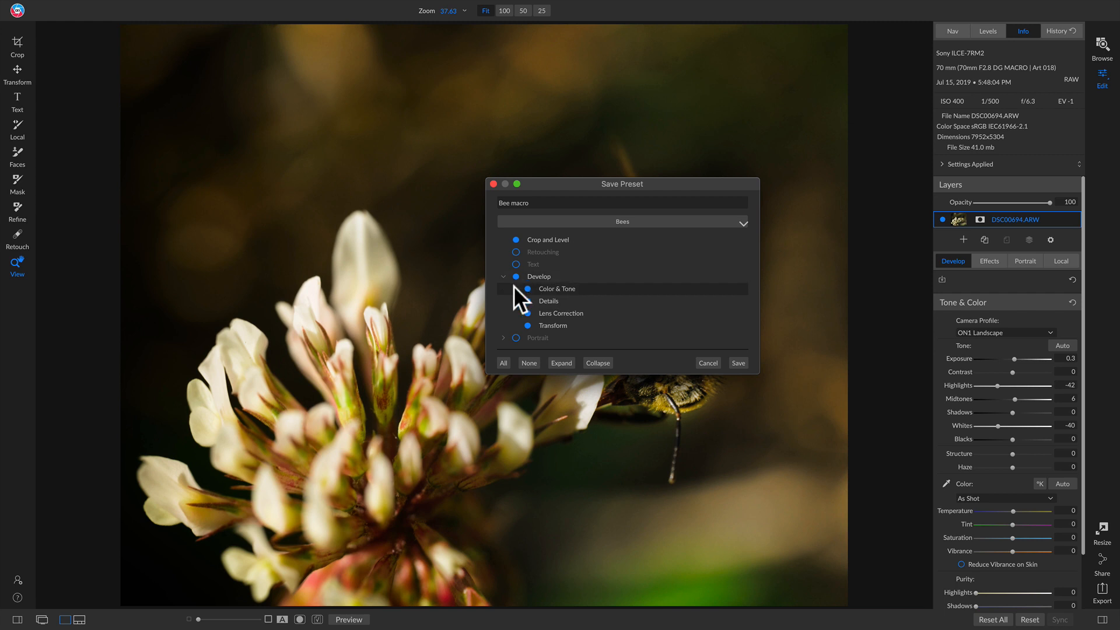
left_click(514, 288)
scroll(549, 286, "down", 2)
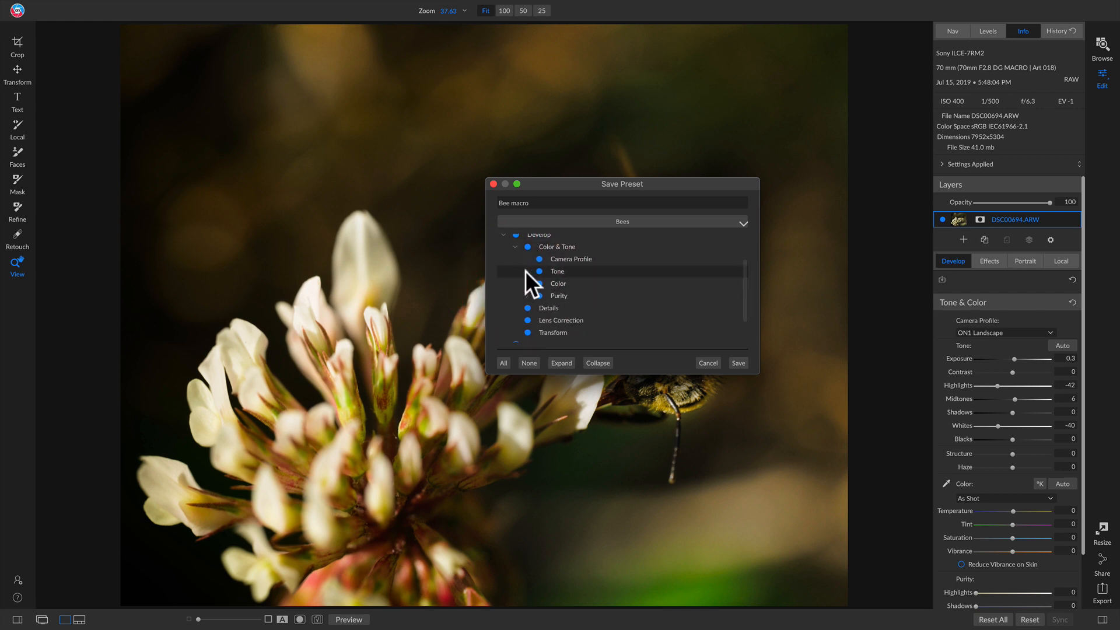
left_click(525, 270)
scroll(555, 301, "down", 3)
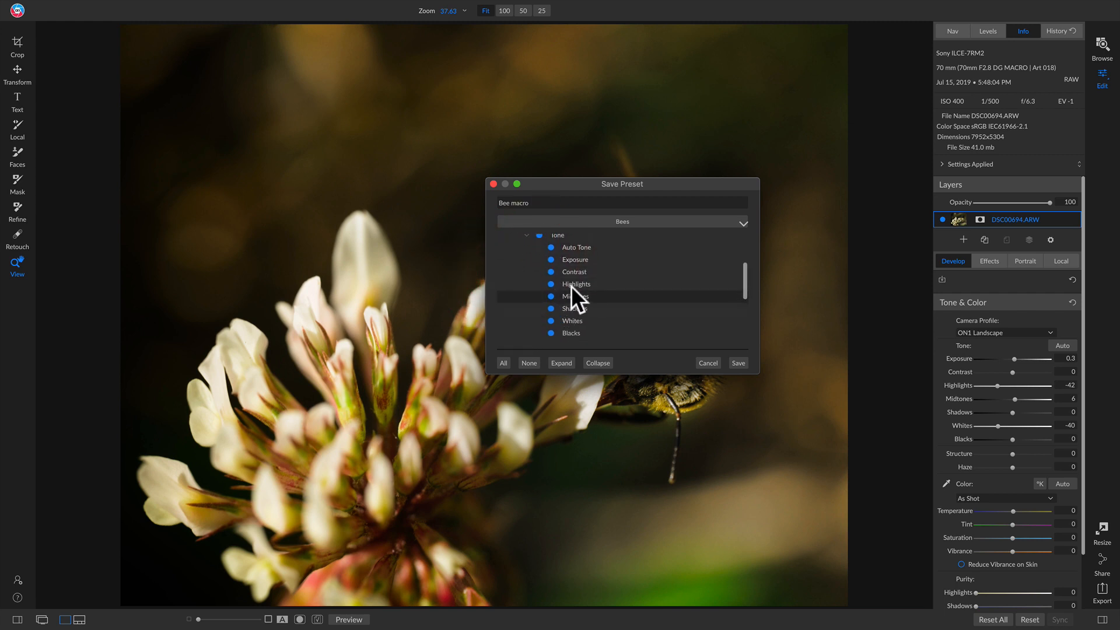
left_click(552, 308)
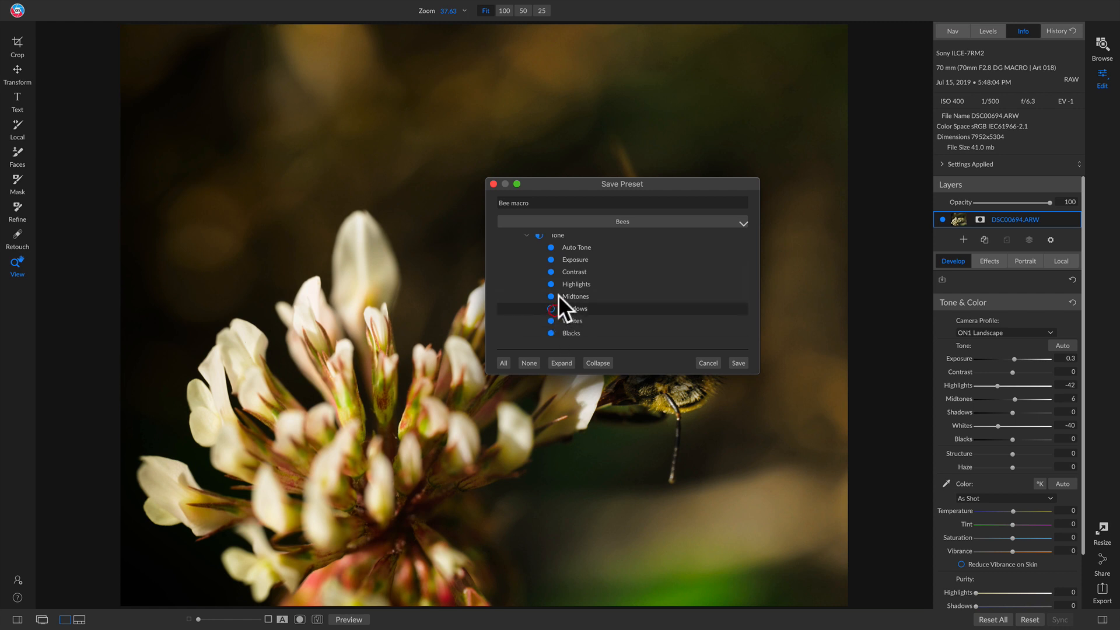
Review the preset's remaining Develop options and the mask options for Effects and Local Adjustments, and cancel saving it.
scroll(569, 297, "down", 3)
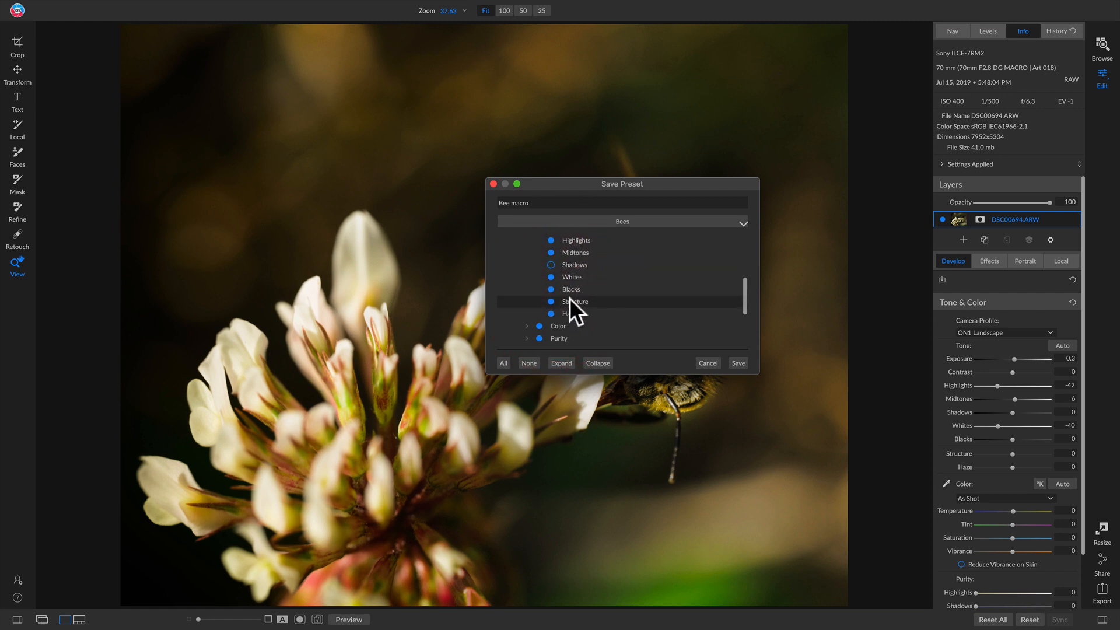
left_click(569, 301)
scroll(575, 287, "up", 4)
scroll(526, 276, "down", 5)
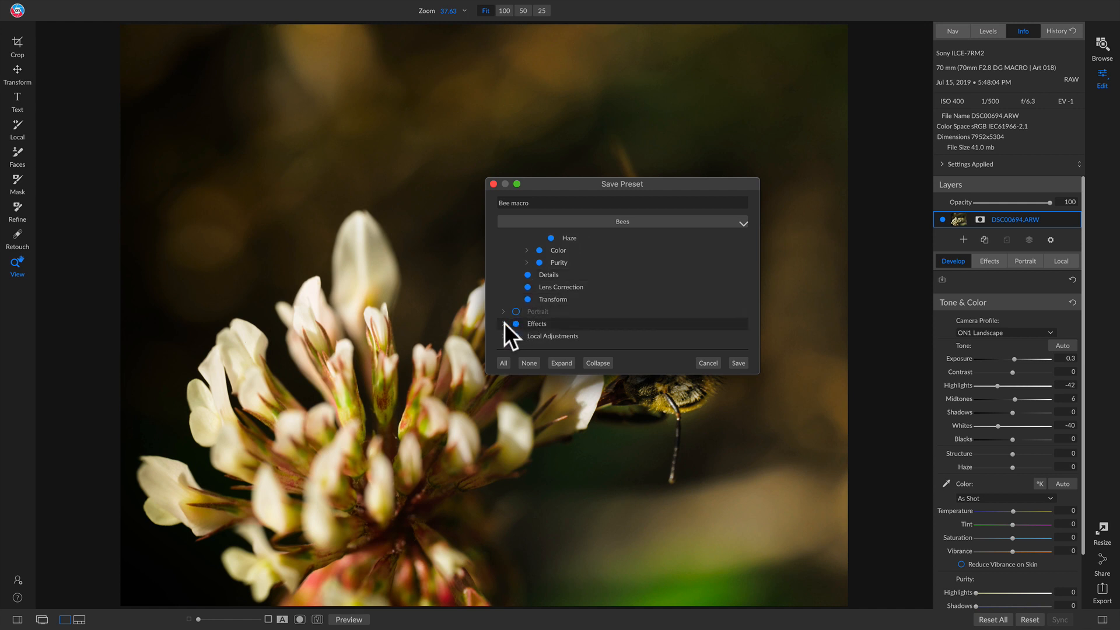
left_click(504, 322)
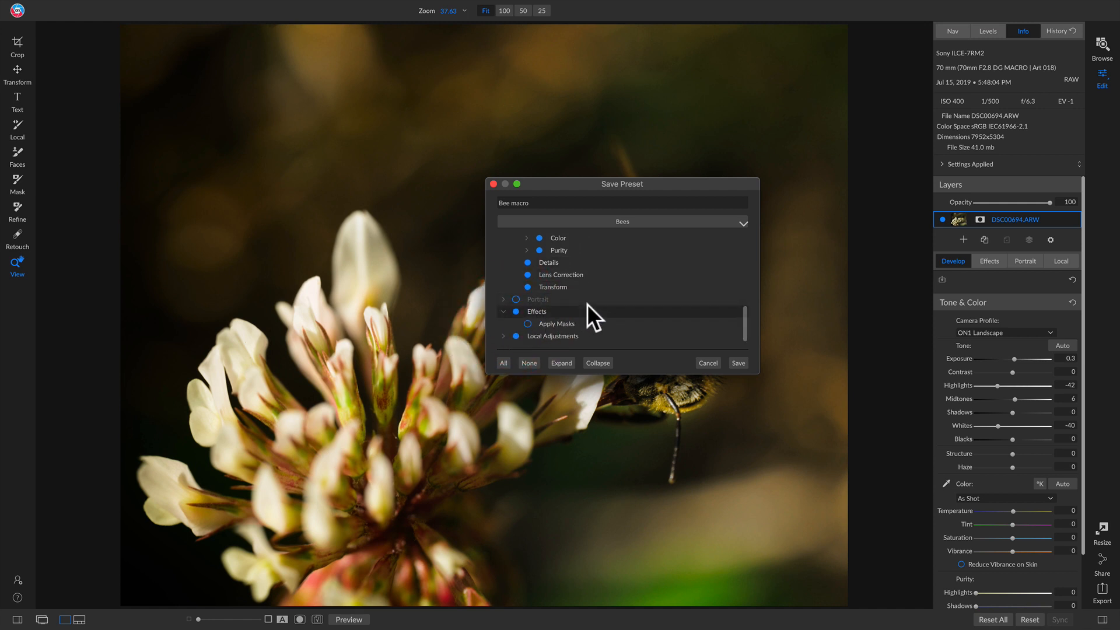
left_click(502, 336)
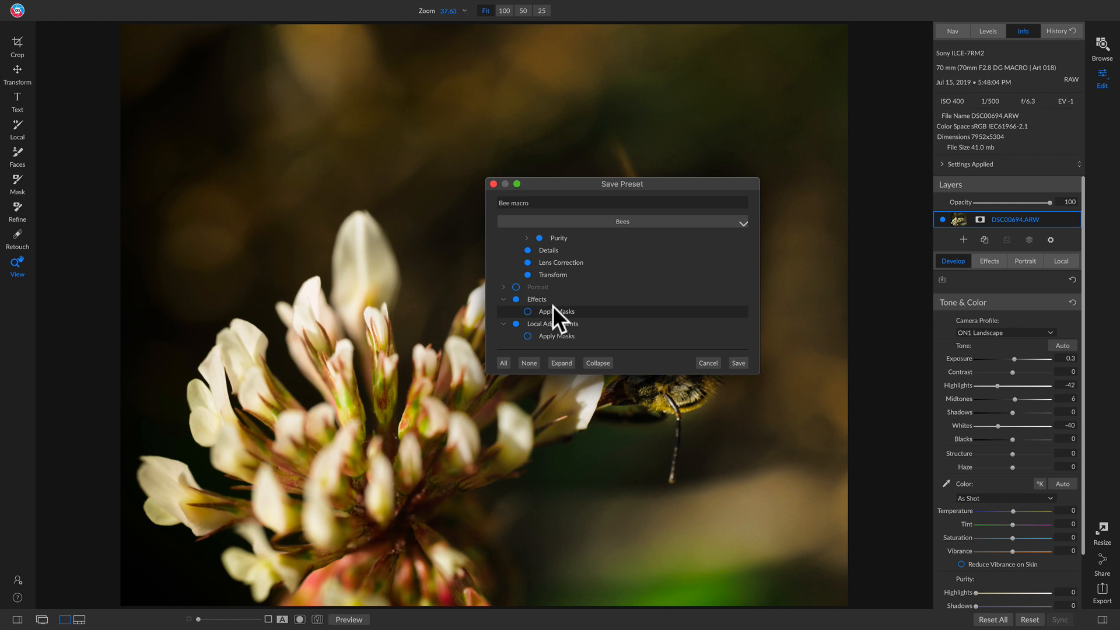
left_click(712, 363)
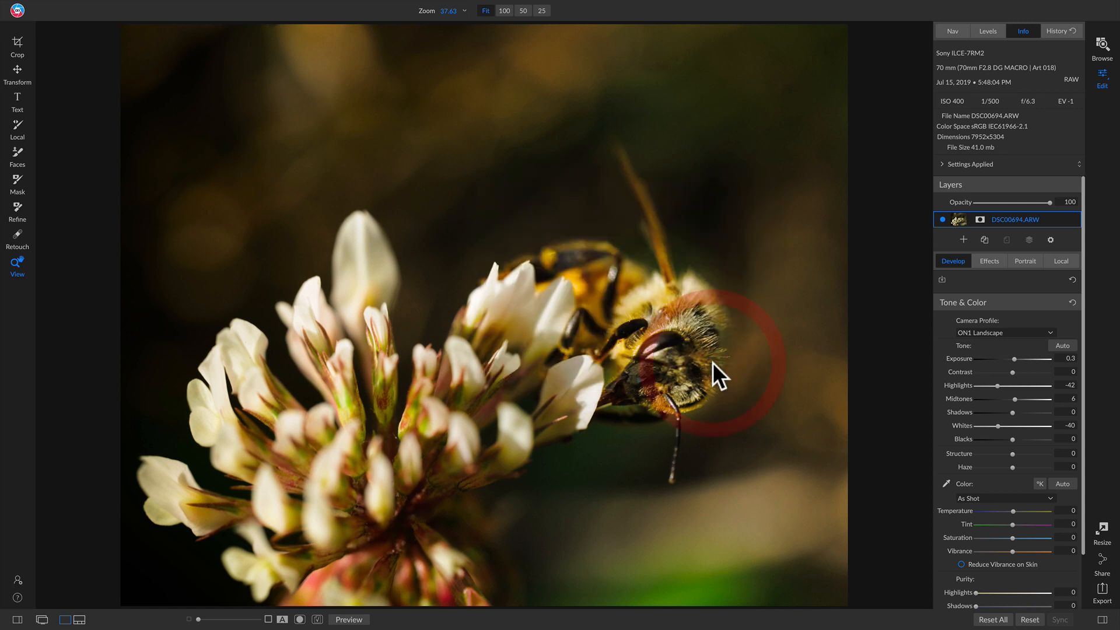
Switch to the Effects settings and start saving a new preset from there.
left_click(988, 260)
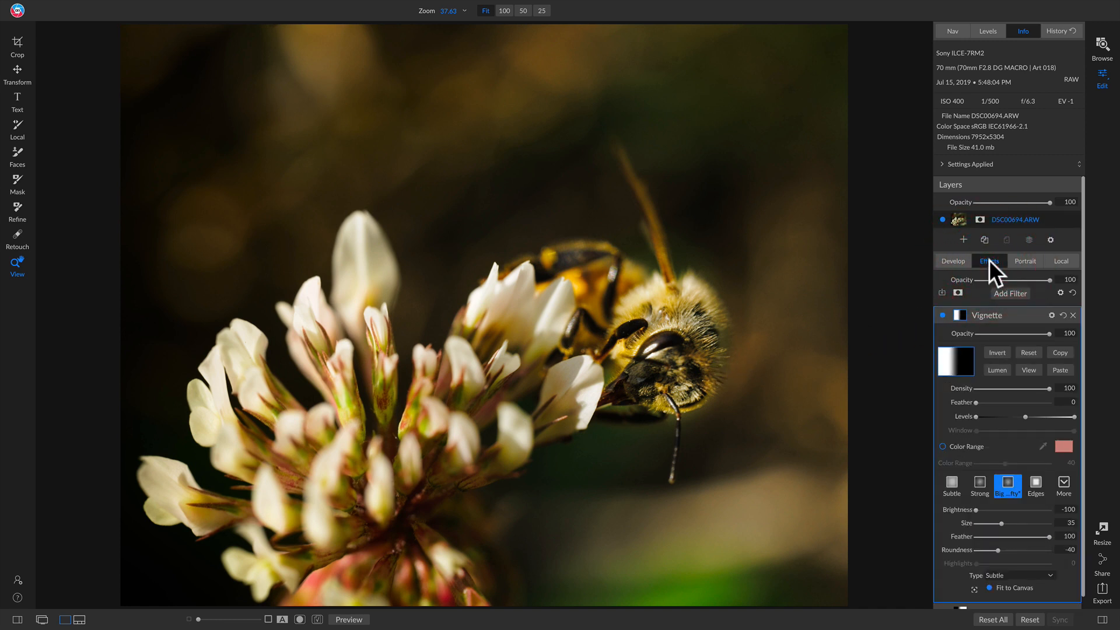
left_click(941, 292)
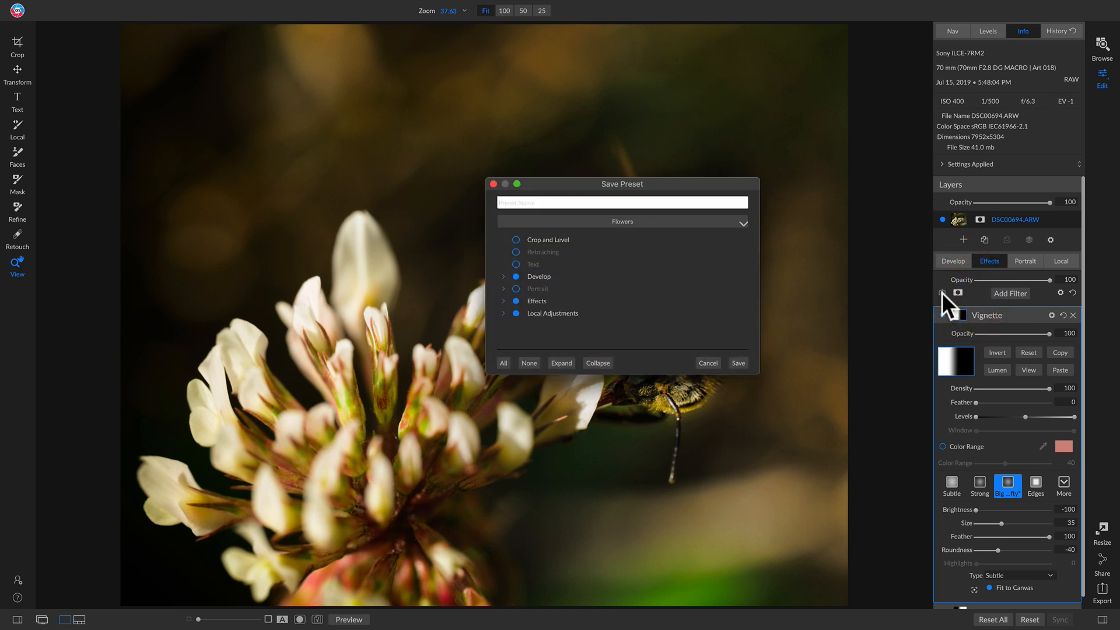